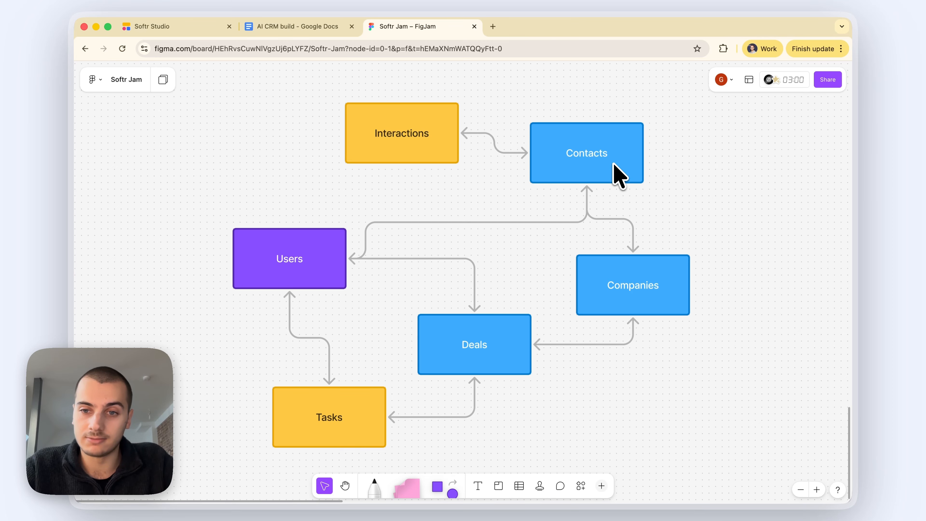
Step: Inspect the Companies, Tasks and Interactions table boxes in the FigJam CRM diagram
click(636, 292)
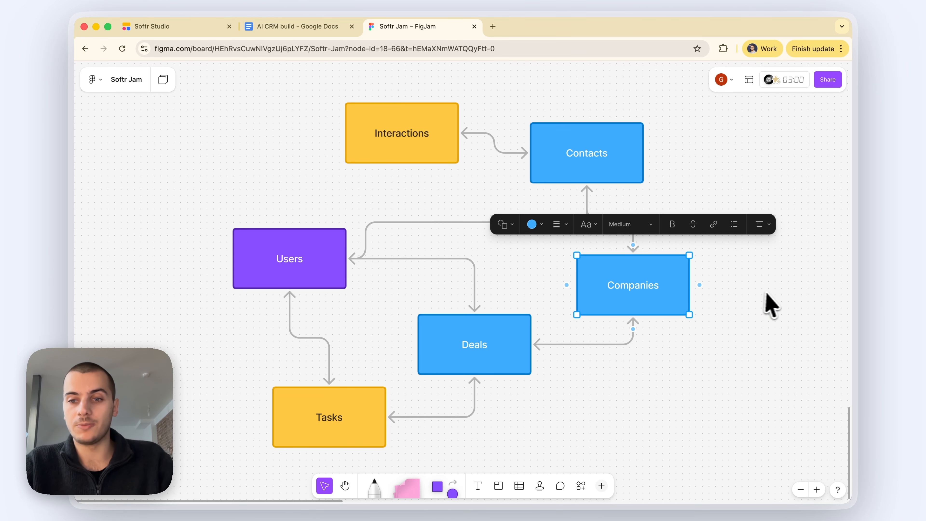
click(770, 303)
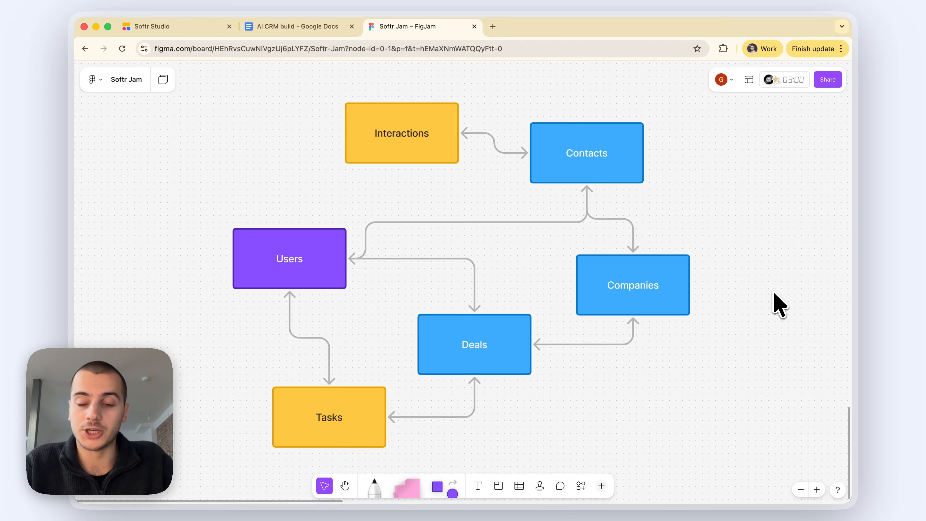
click(684, 289)
click(766, 307)
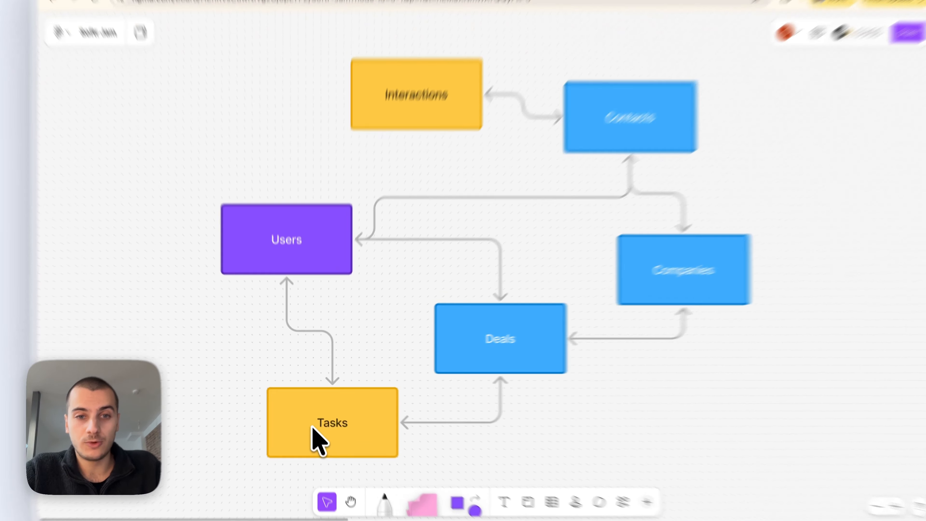
click(312, 420)
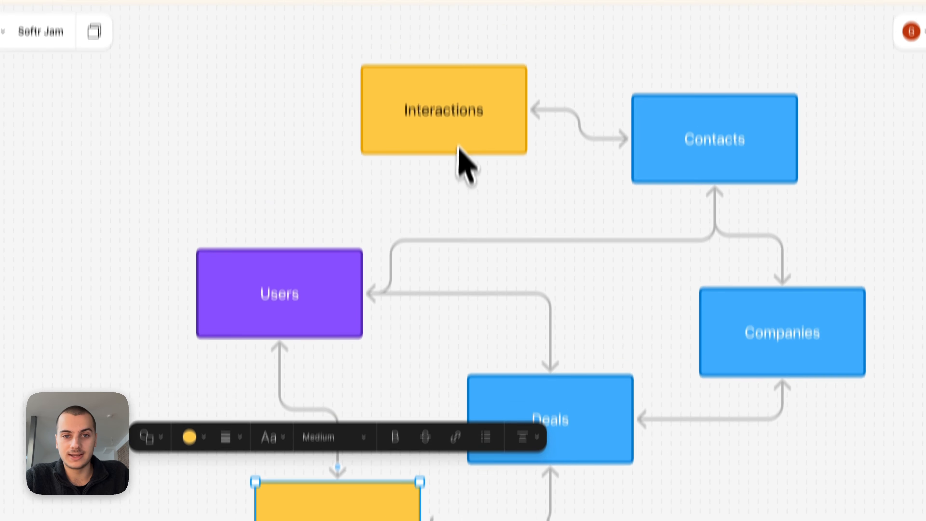
click(458, 54)
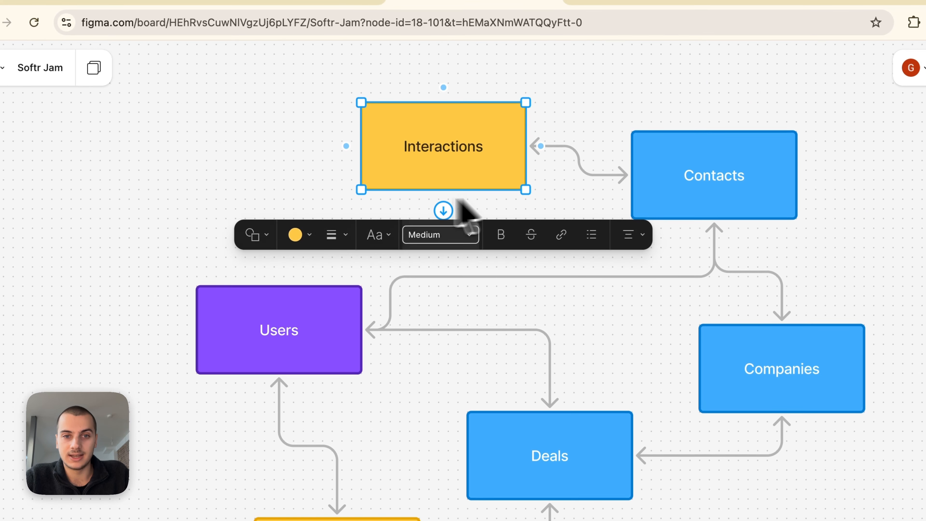
click(272, 175)
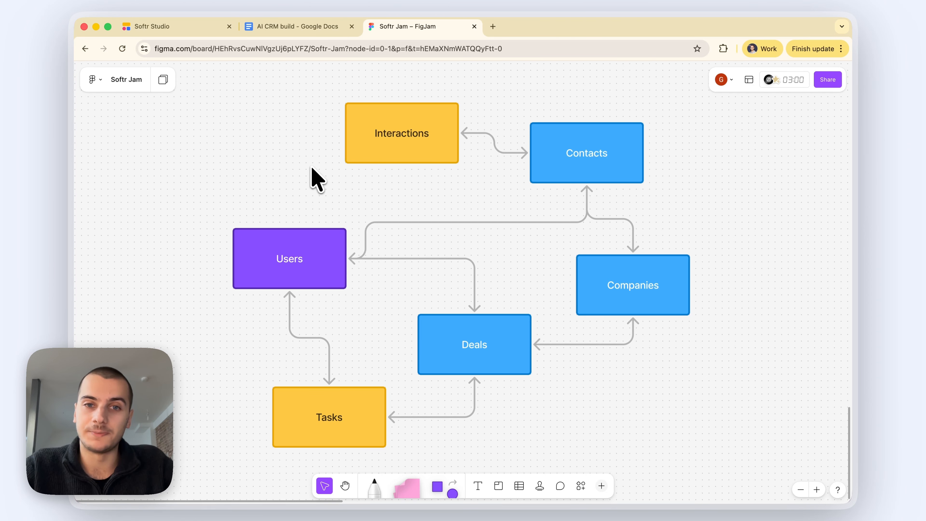
click(417, 161)
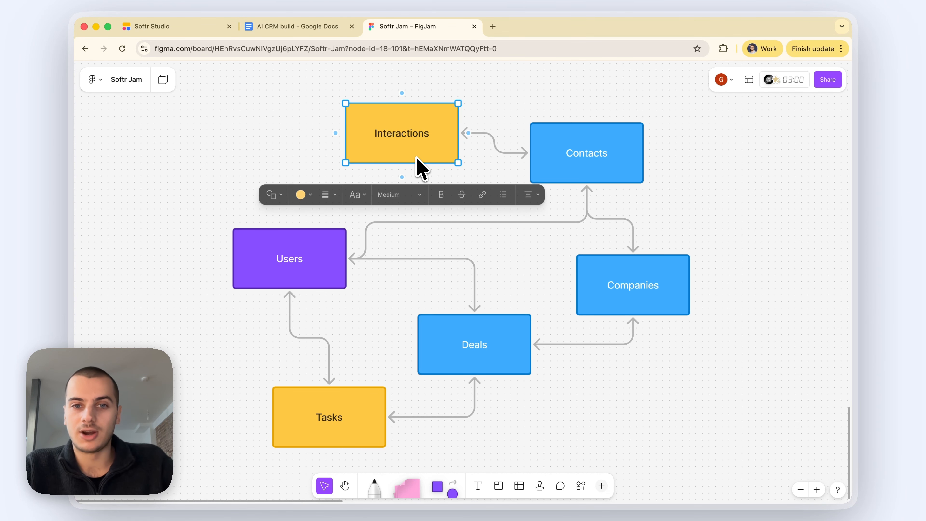
click(477, 164)
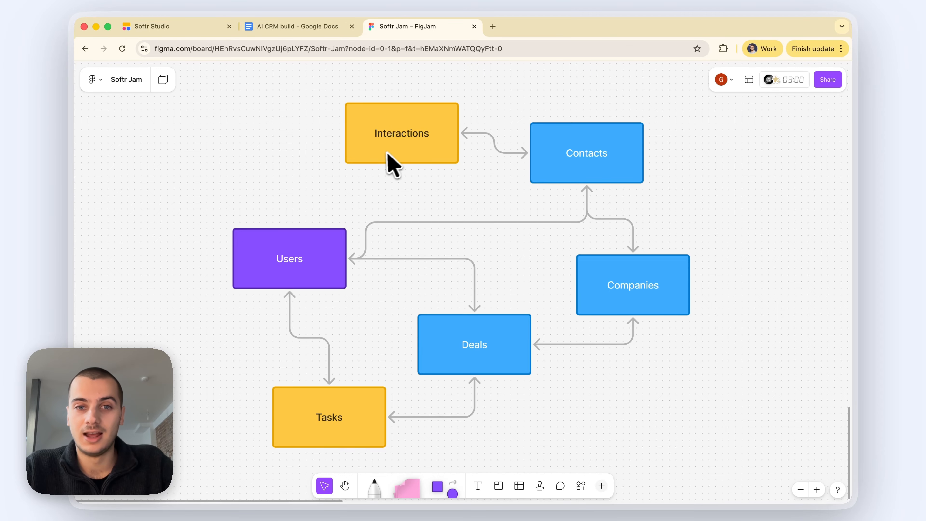
scroll(406, 188, down, 2)
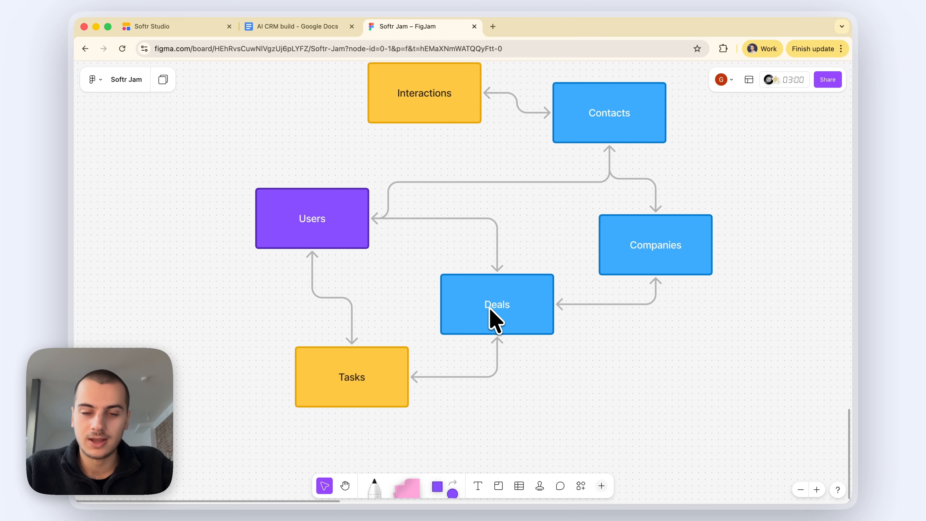
scroll(491, 310, up, 2)
scroll(490, 309, right, 1)
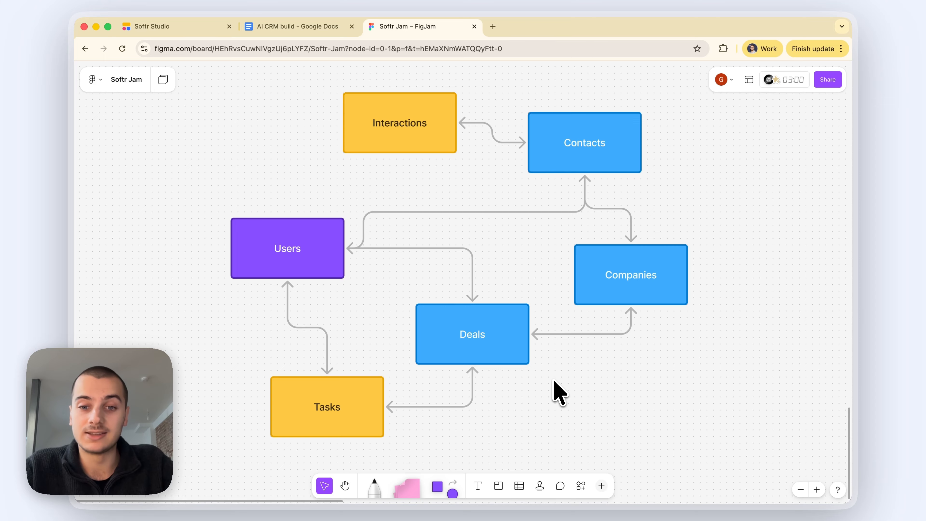
Step: Review the Deals, Contacts and Tasks boxes, then bring up the AI CRM build Google Doc
click(518, 352)
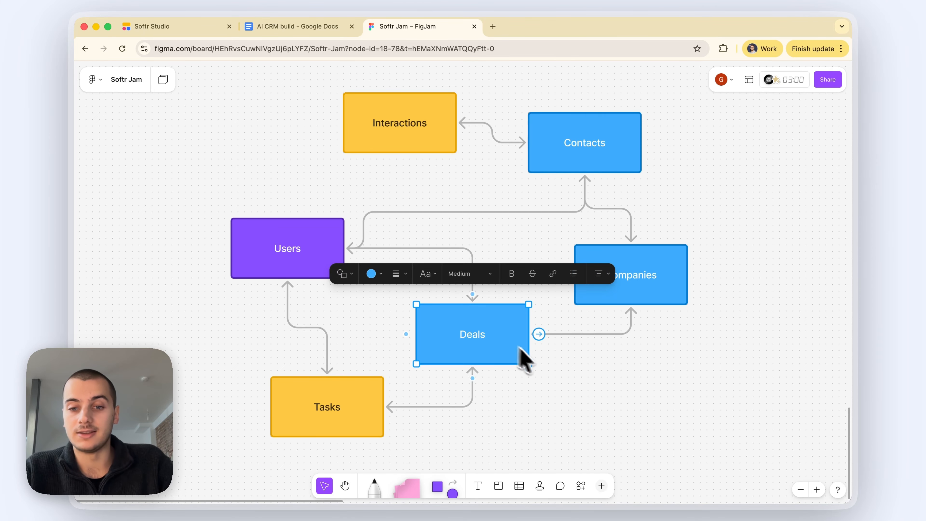
click(549, 370)
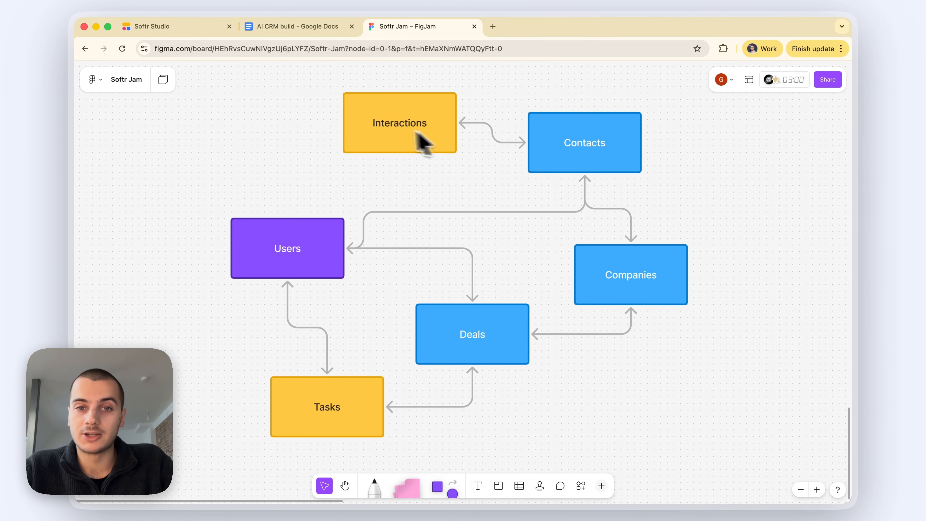
click(381, 126)
click(585, 161)
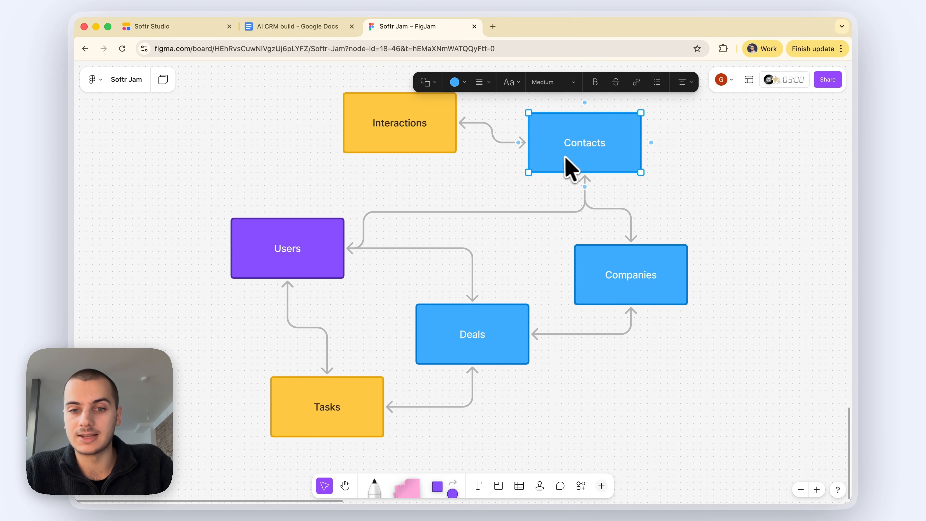
scroll(507, 321, down, 2)
scroll(507, 321, left, 1)
click(571, 376)
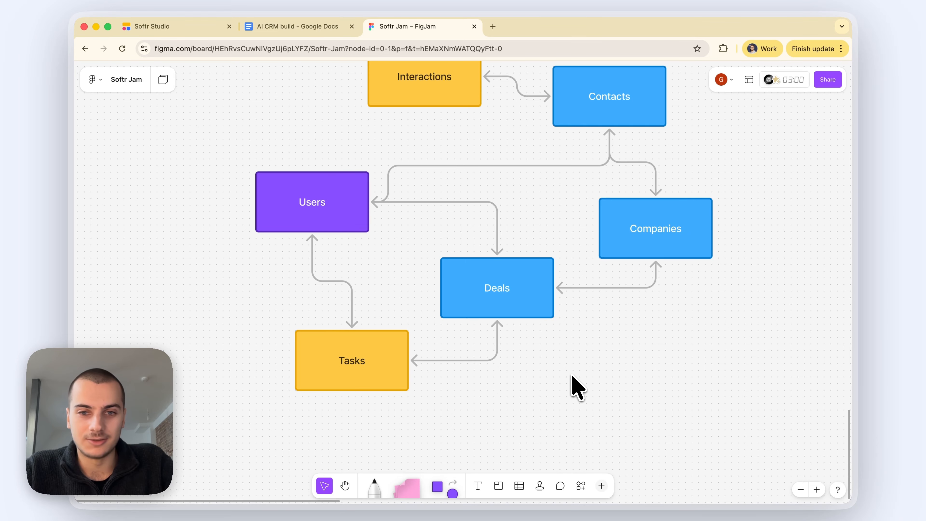
click(385, 373)
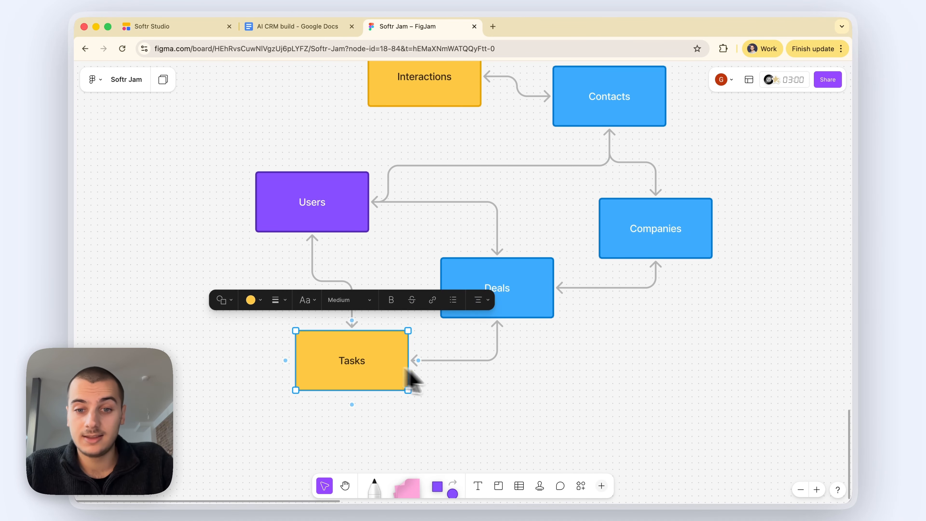
scroll(522, 385, up, 1)
scroll(522, 385, right, 1)
scroll(522, 385, up, 1)
scroll(522, 385, right, 1)
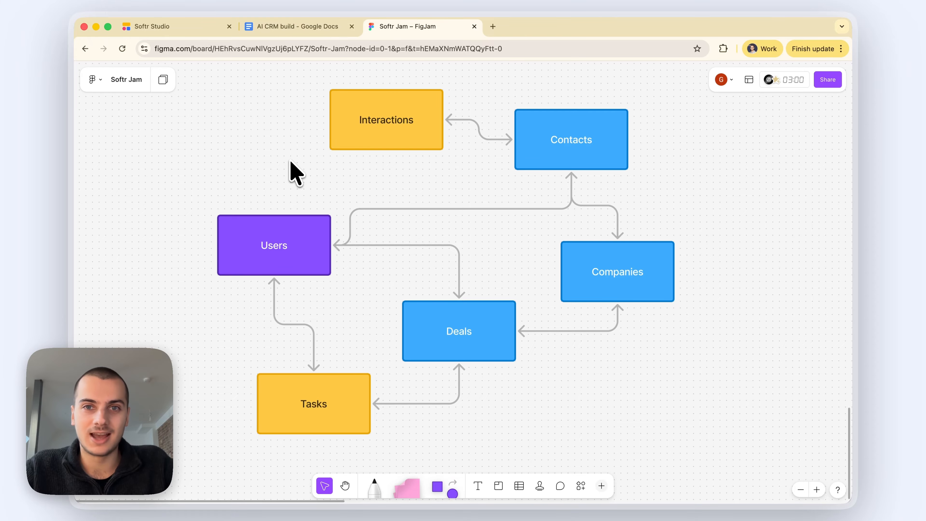
click(297, 26)
Step: Read the spec's Users, Contacts, Companies and Deals tables down to the Interactions table fields
scroll(374, 312, down, 5)
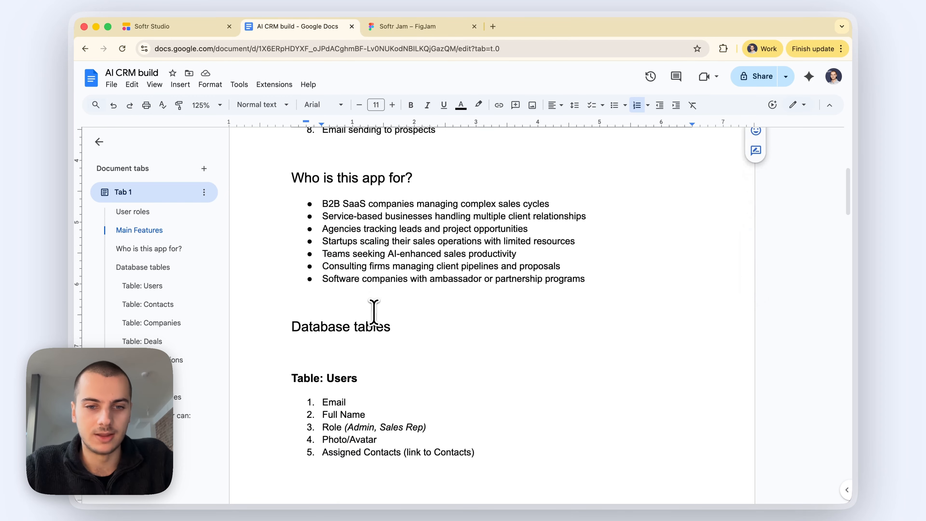
scroll(374, 312, down, 8)
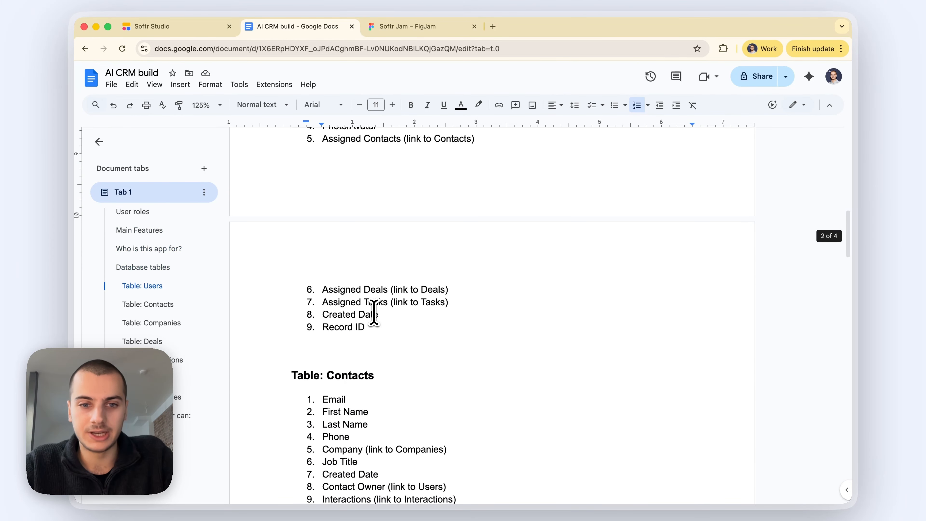
scroll(374, 312, down, 8)
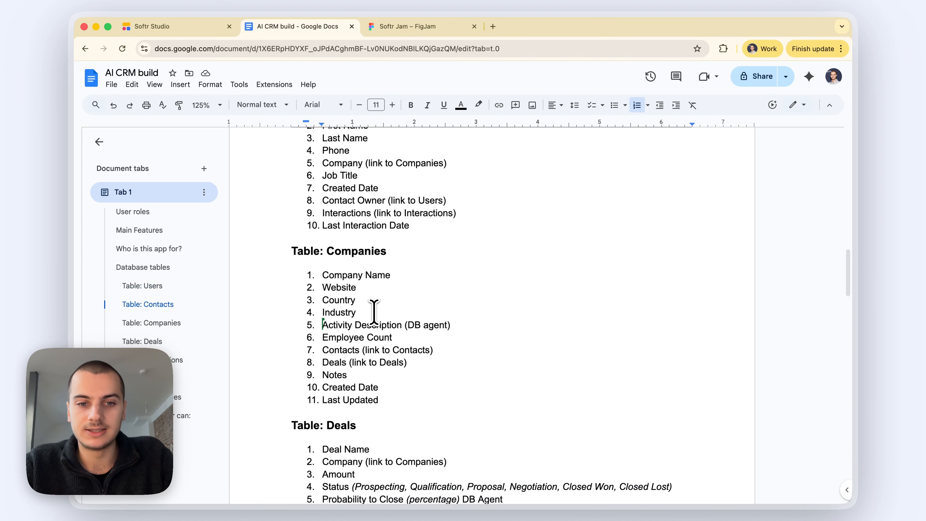
scroll(361, 305, down, 3)
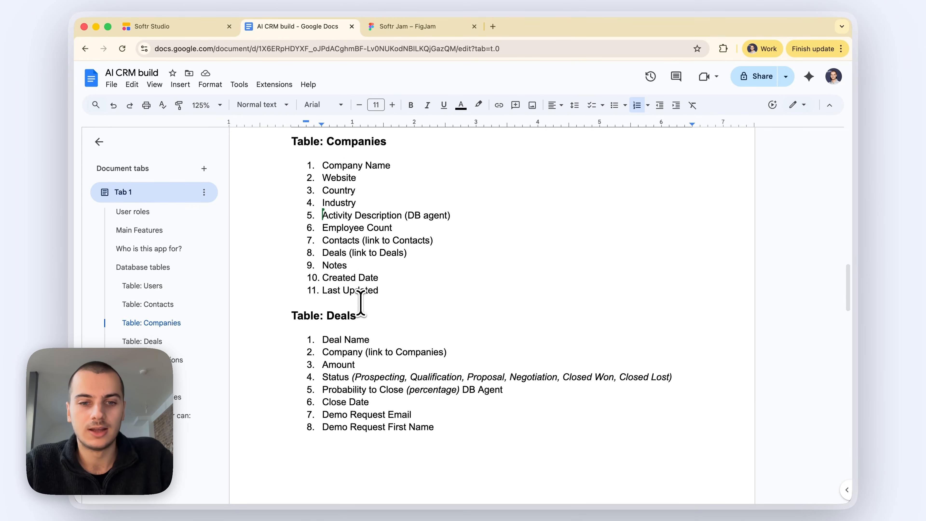
scroll(361, 303, down, 3)
drag(356, 261, 312, 261)
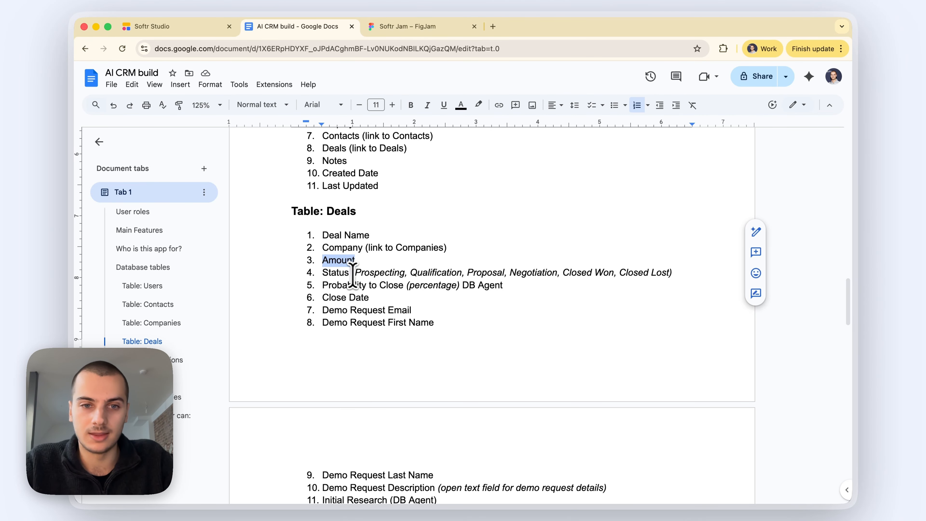
scroll(365, 264, down, 3)
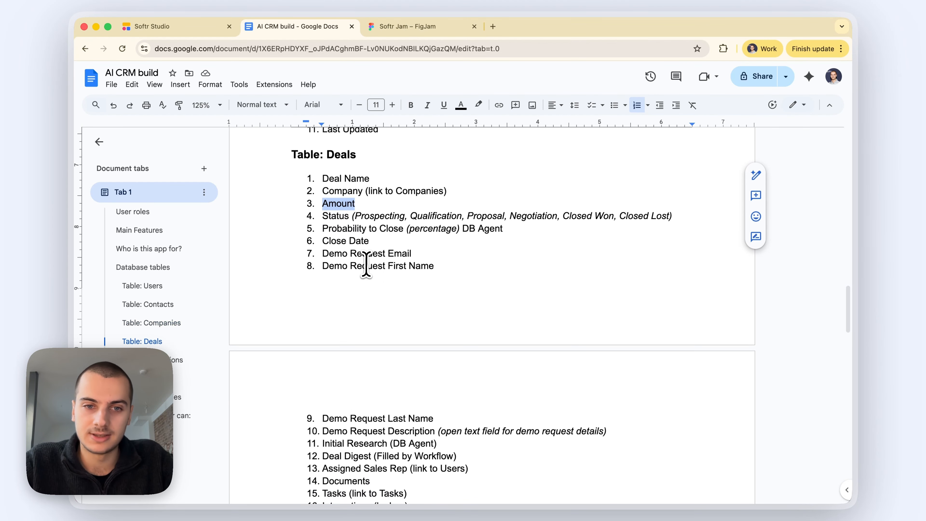
drag(369, 232, 295, 232)
scroll(346, 281, down, 12)
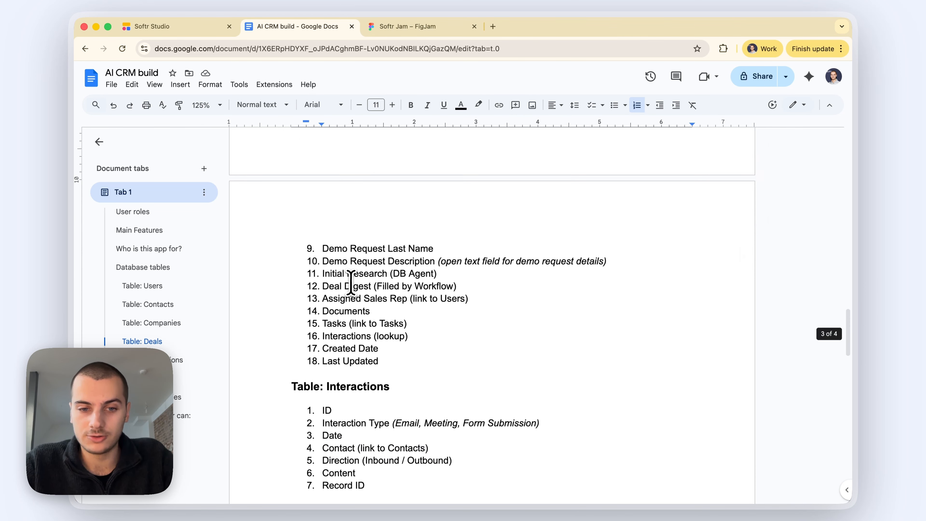
drag(353, 321, 310, 323)
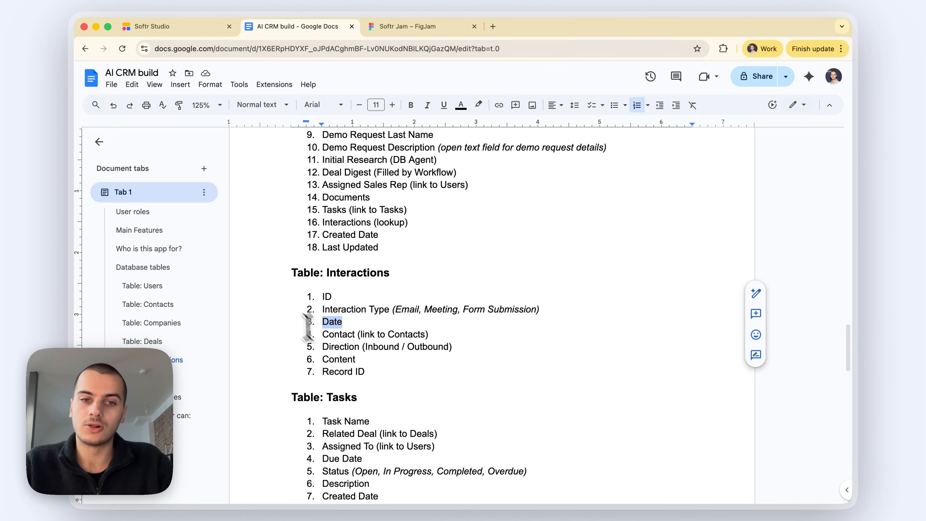
click(310, 235)
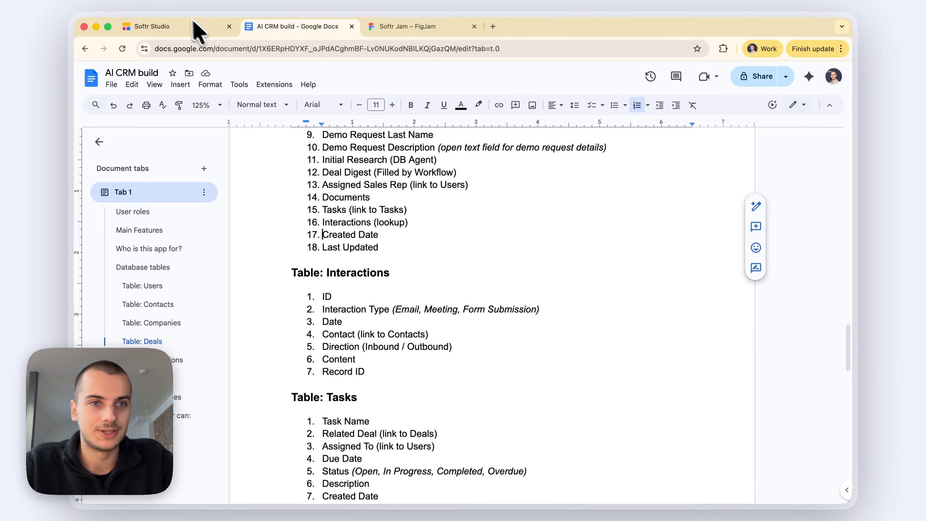
Step: Start a new app from scratch on the dashboard with Softr Databases as its data source
click(175, 29)
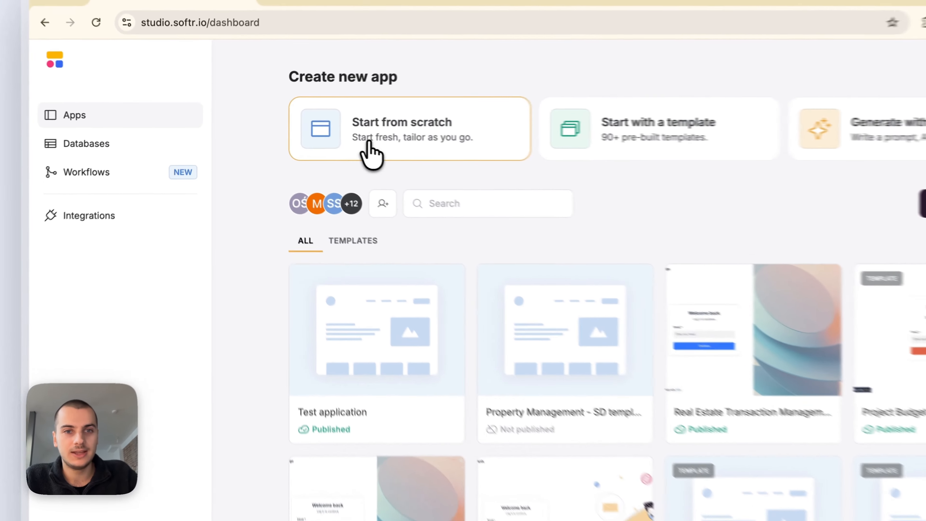
click(323, 144)
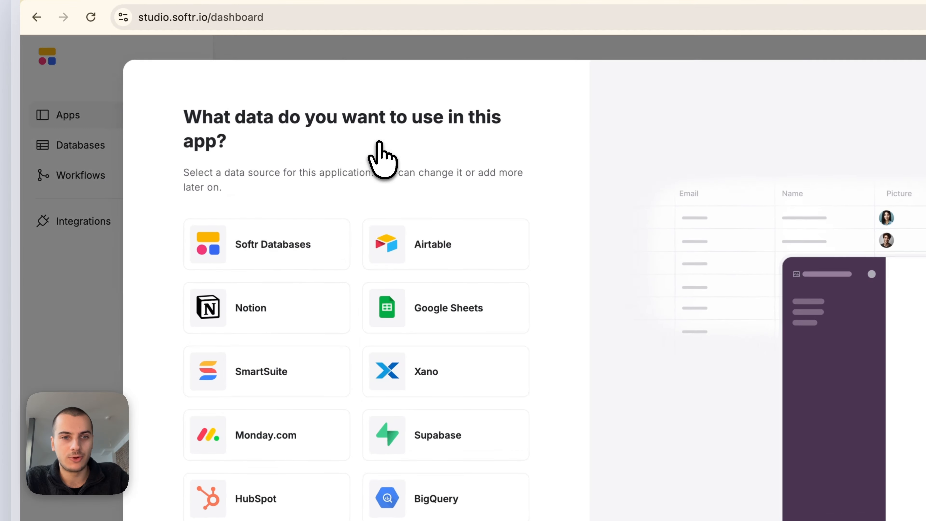
click(242, 235)
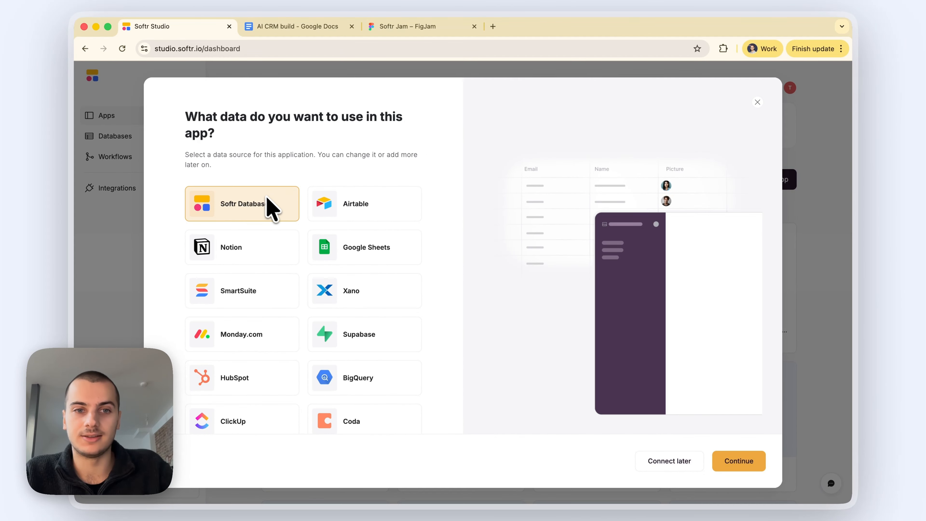
scroll(333, 401, down, 2)
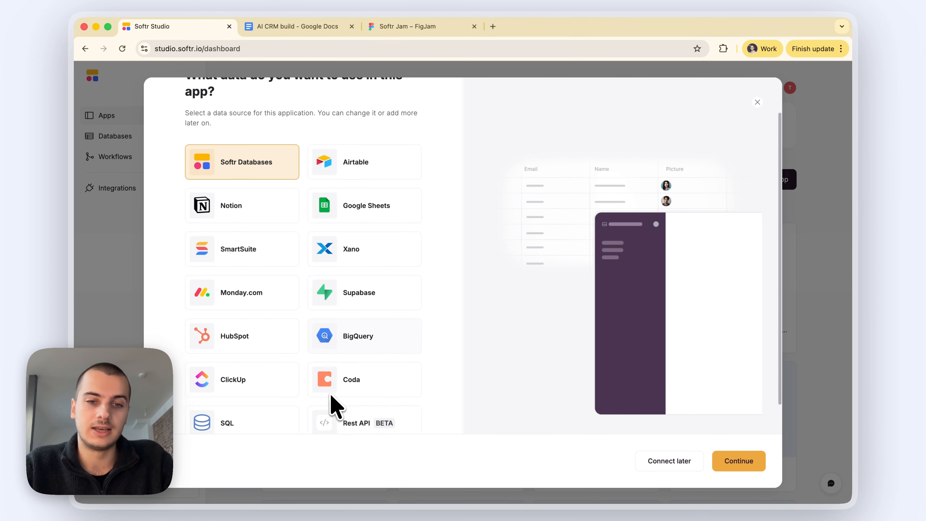
scroll(333, 401, down, 2)
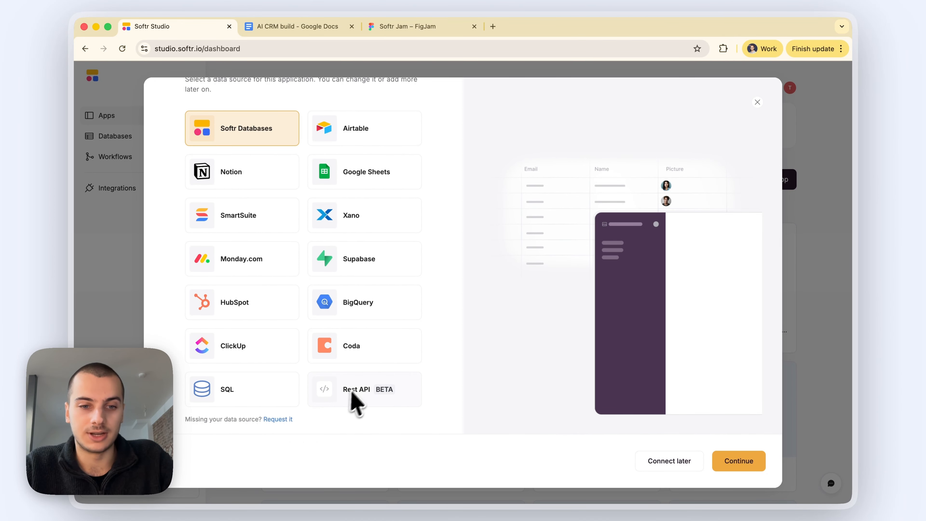
scroll(417, 354, up, 1)
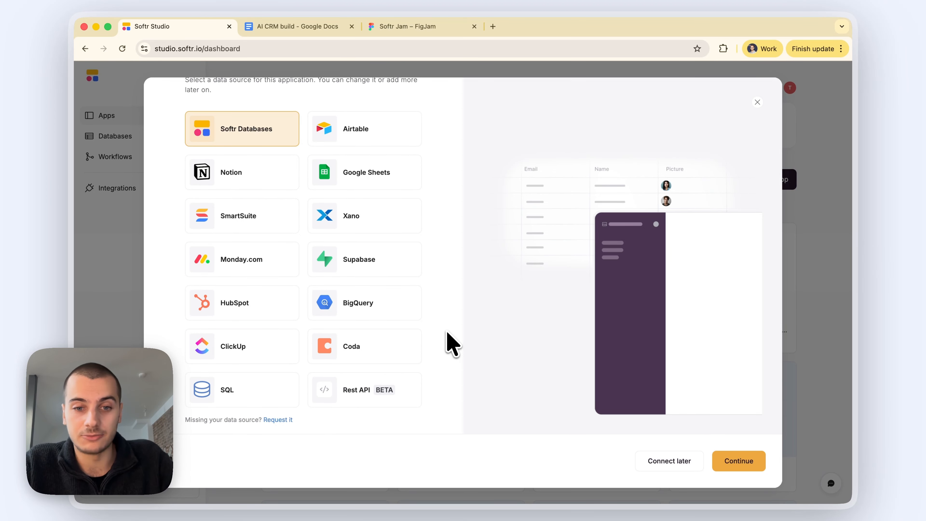
scroll(452, 343, up, 4)
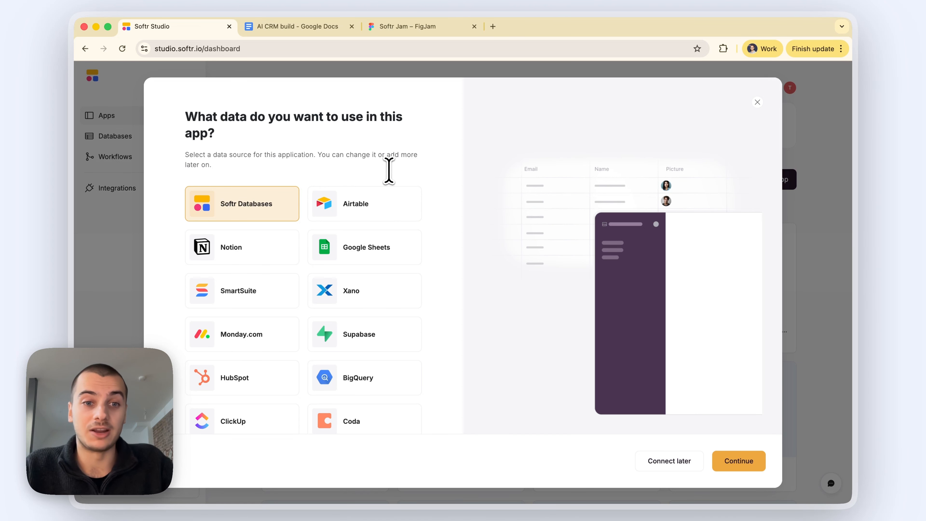
Step: Create the app and give its list block a new Untitled Database with Table 1
click(729, 460)
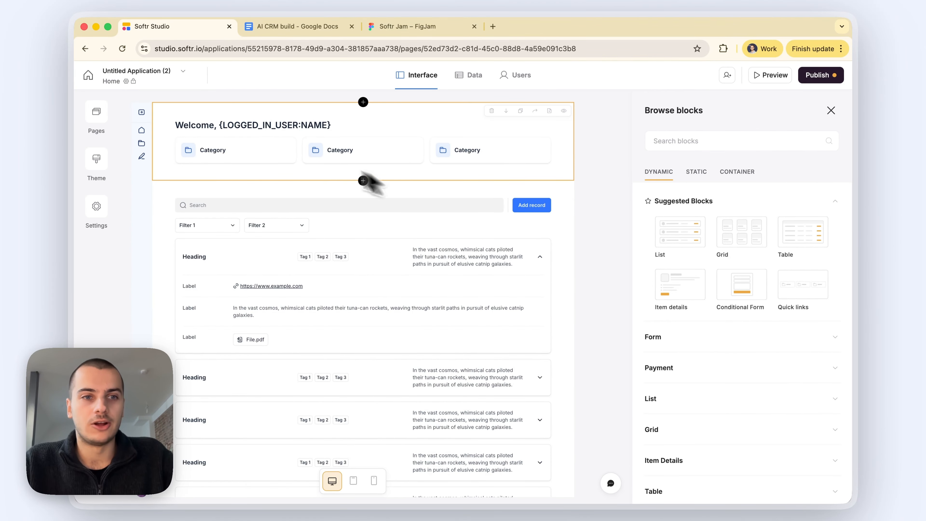
click(97, 113)
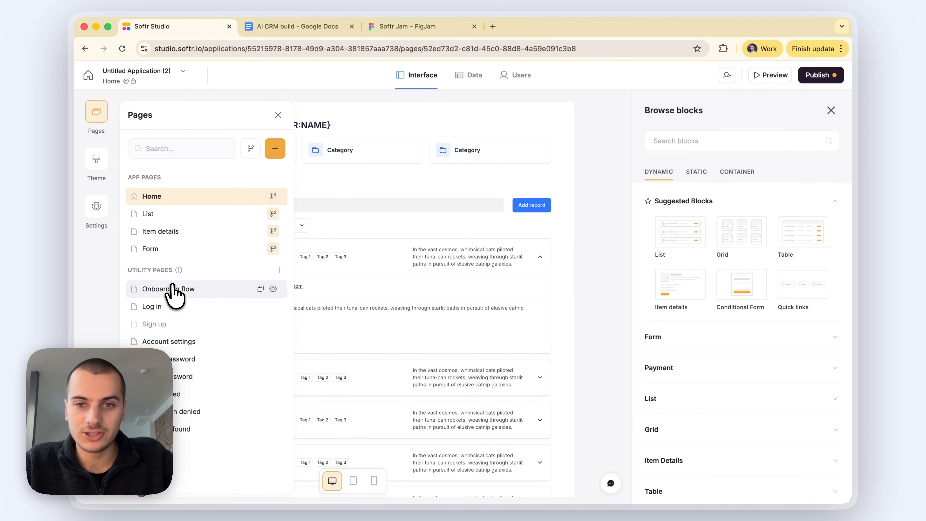
click(530, 260)
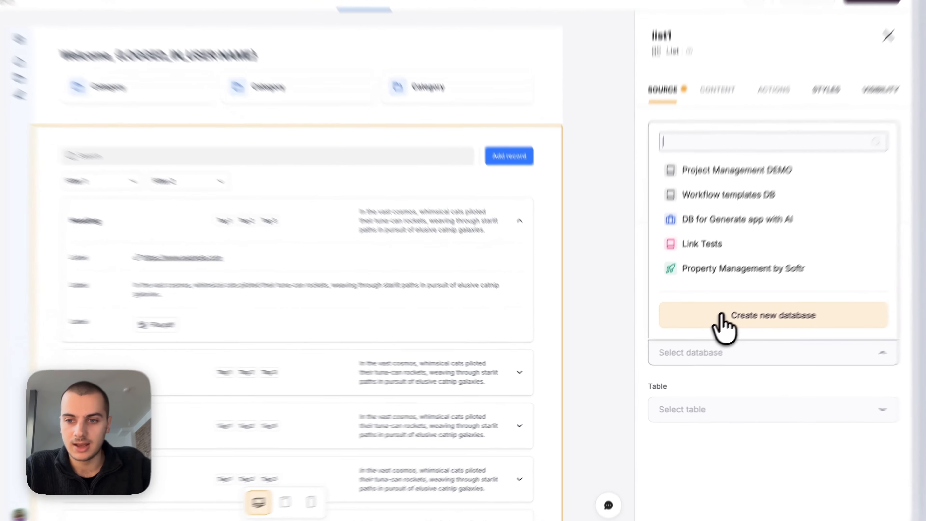
click(700, 333)
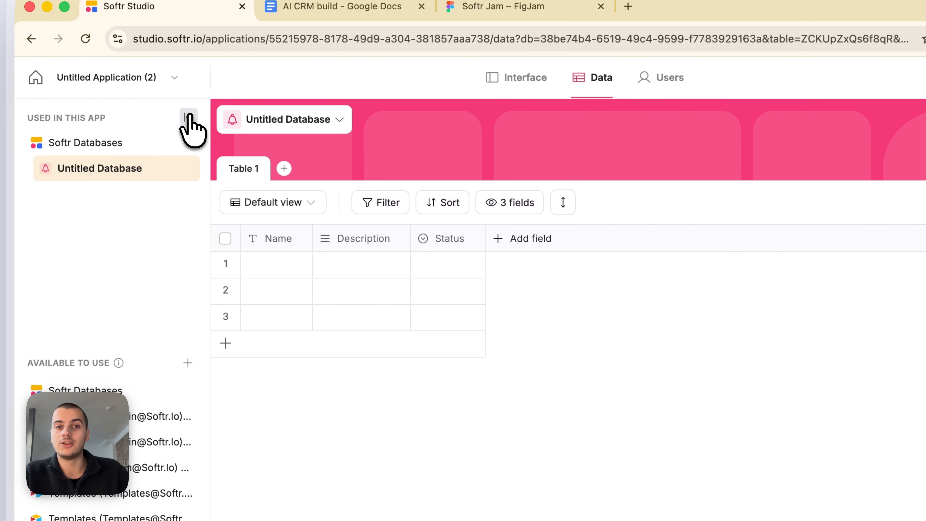
click(188, 118)
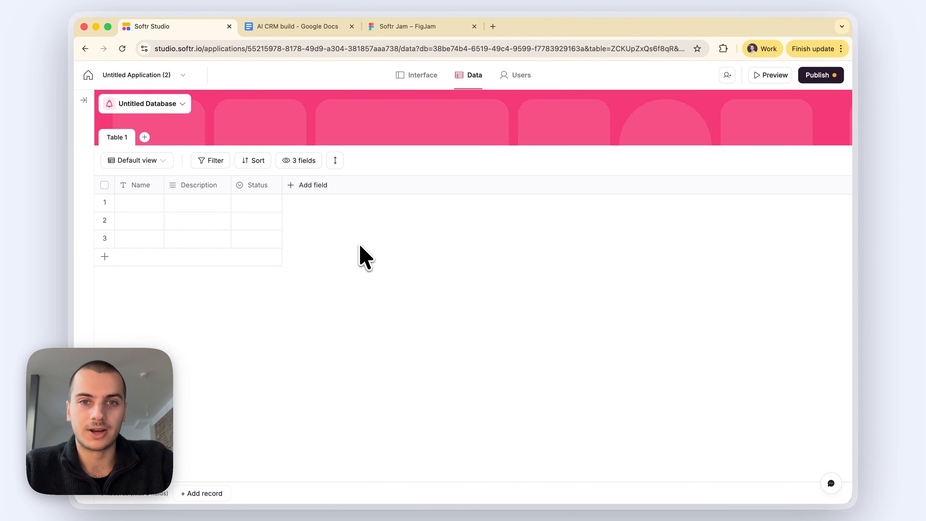
Step: Name the app 'AI CRM' and rename Untitled Database to 'AI CRM'
click(153, 76)
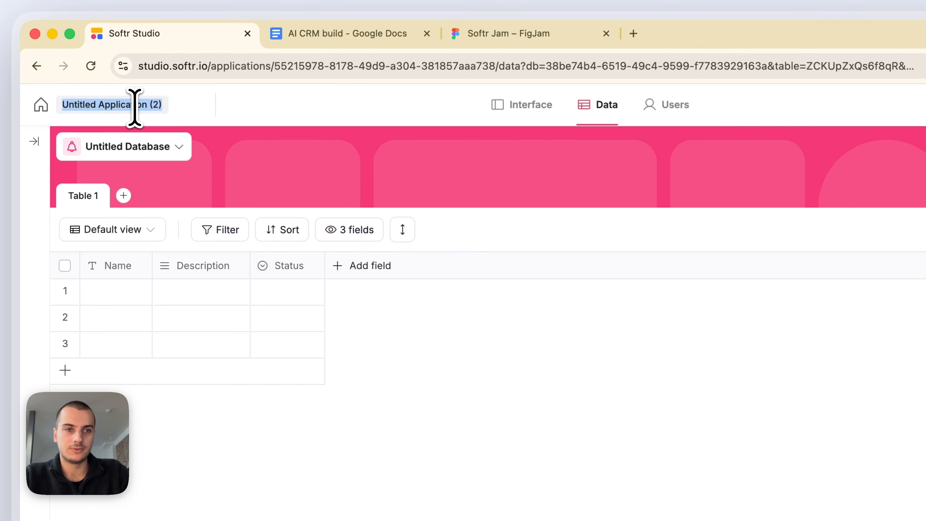
text(AI CRM)
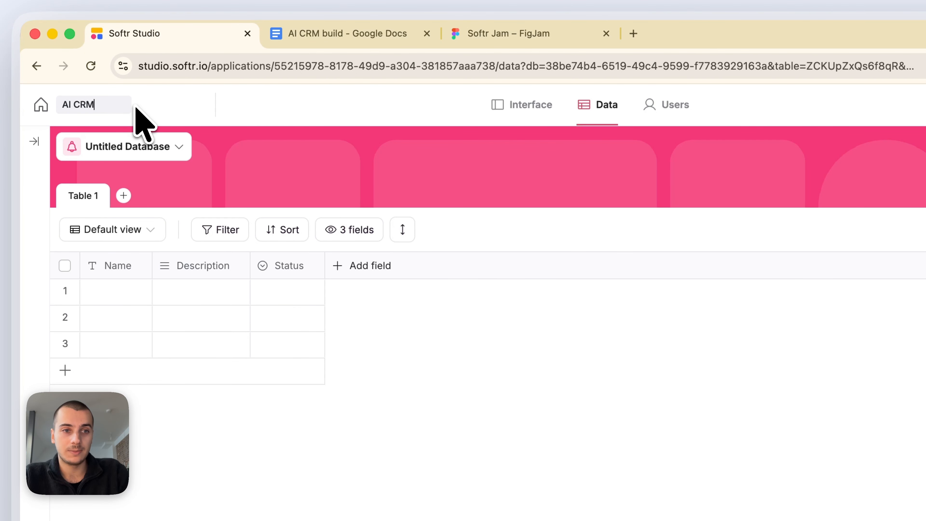
click(129, 150)
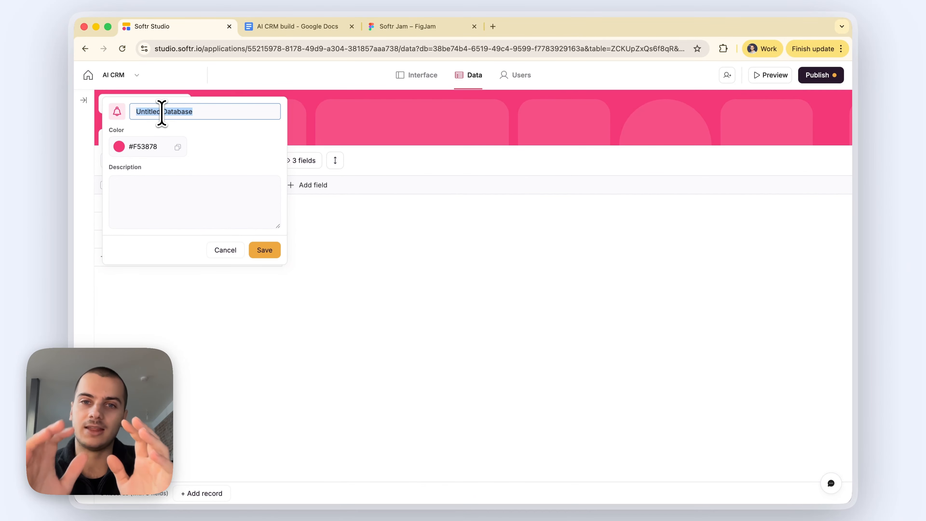
text(AI CRM)
key(Return)
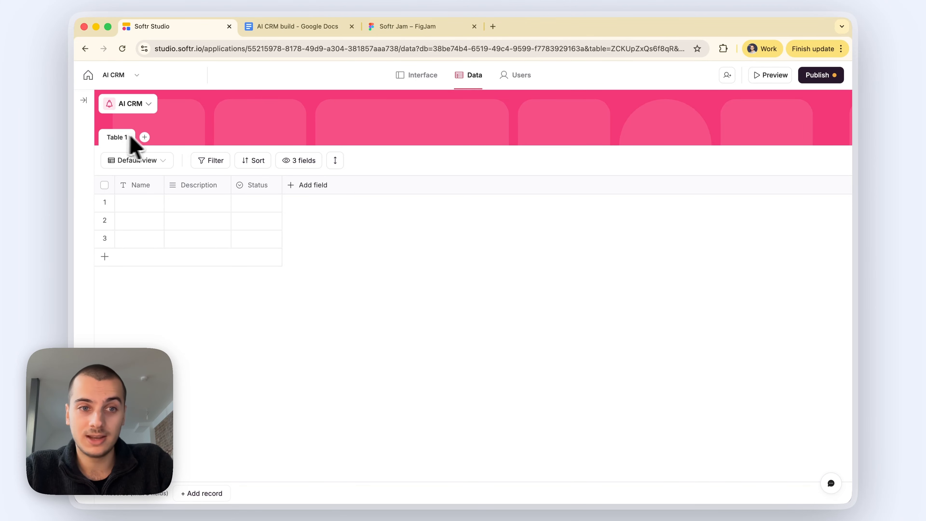
Step: Check the FigJam diagram and add a blank table named Contacts to the database
click(389, 28)
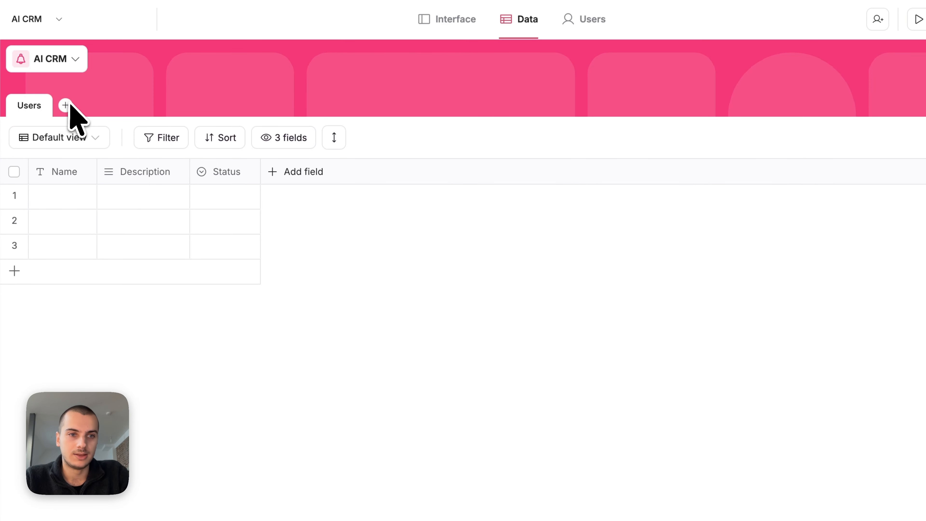
click(65, 103)
click(104, 132)
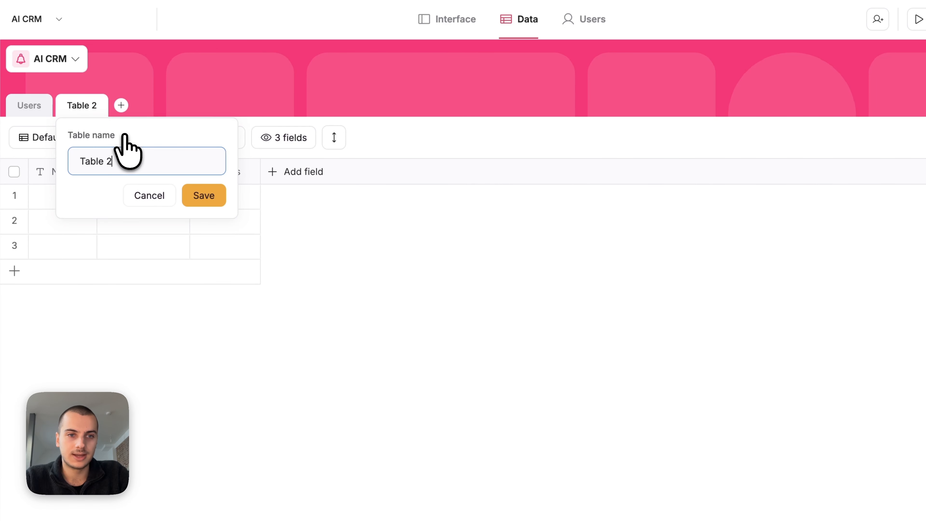
key(Return)
Step: Add blank Companies, Deals, Interactions and Tasks tables, then reopen the Users table
click(126, 104)
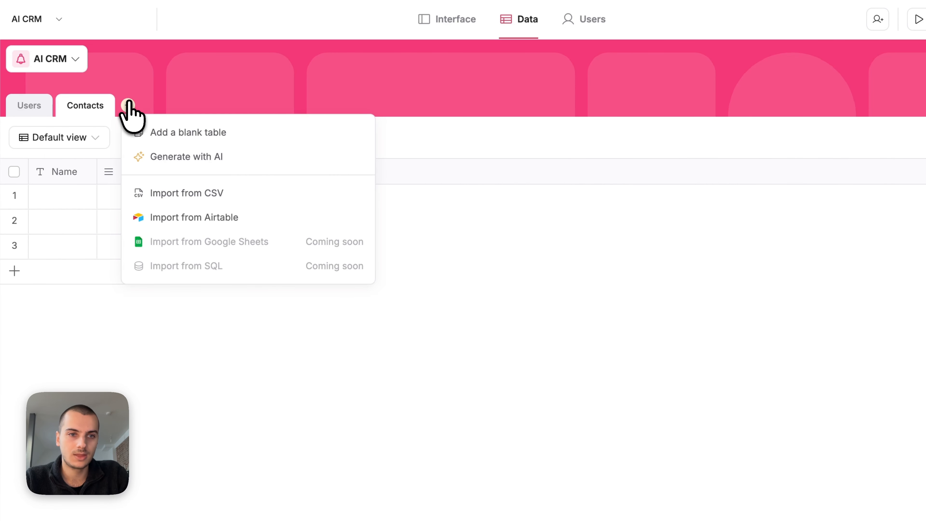
click(164, 132)
key(super+a)
text(Co)
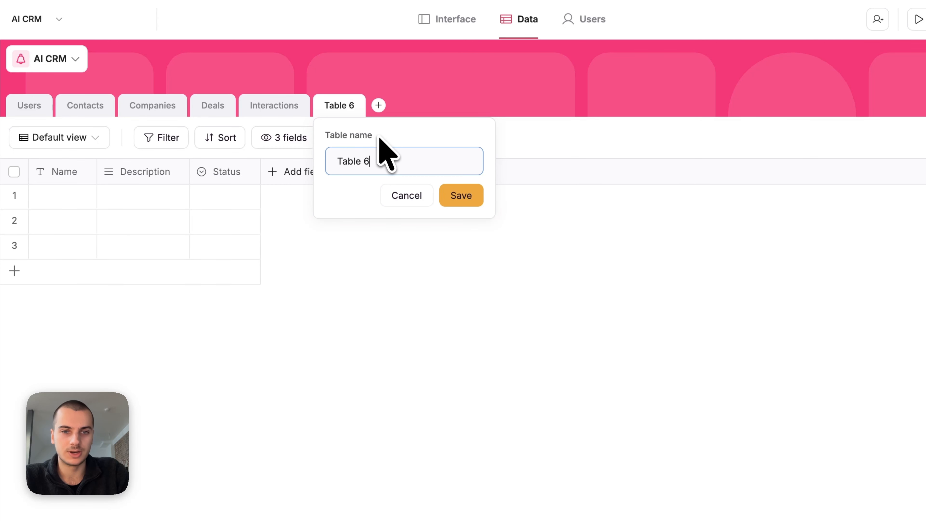
key(super+a)
key(Return)
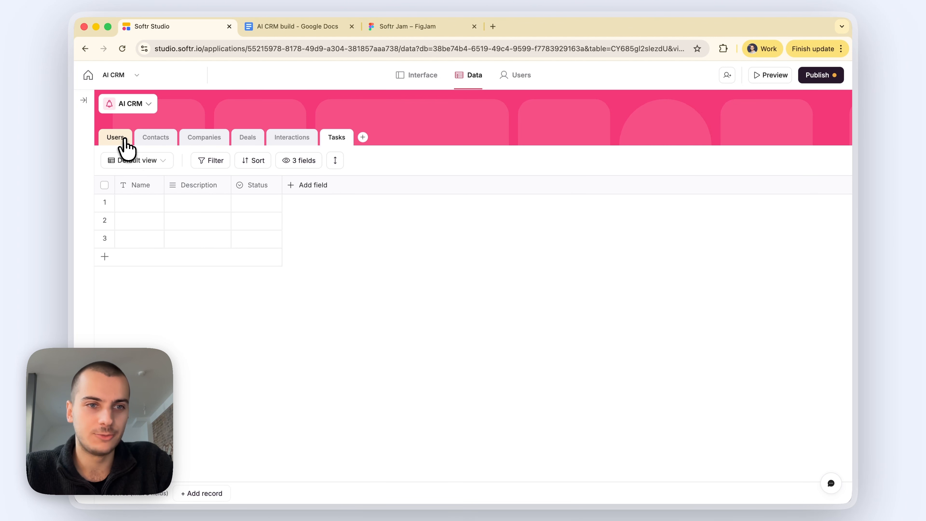
click(123, 139)
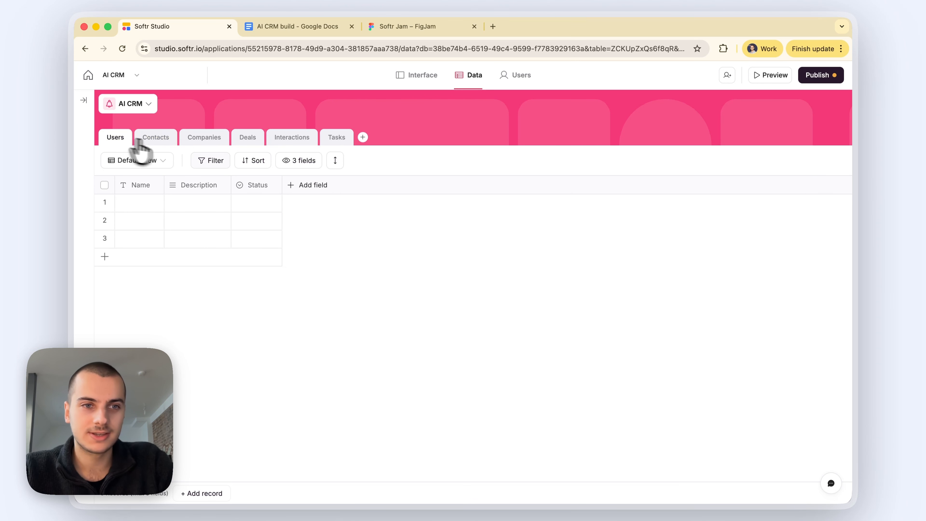
click(388, 28)
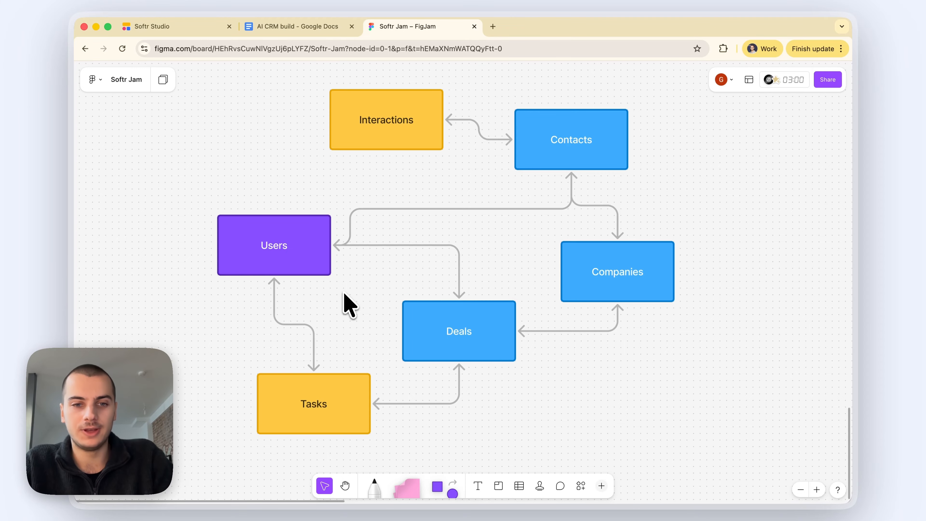
Step: Inspect the Users entity in the FigJam diagram, then return to Softr Studio's Users table
click(291, 251)
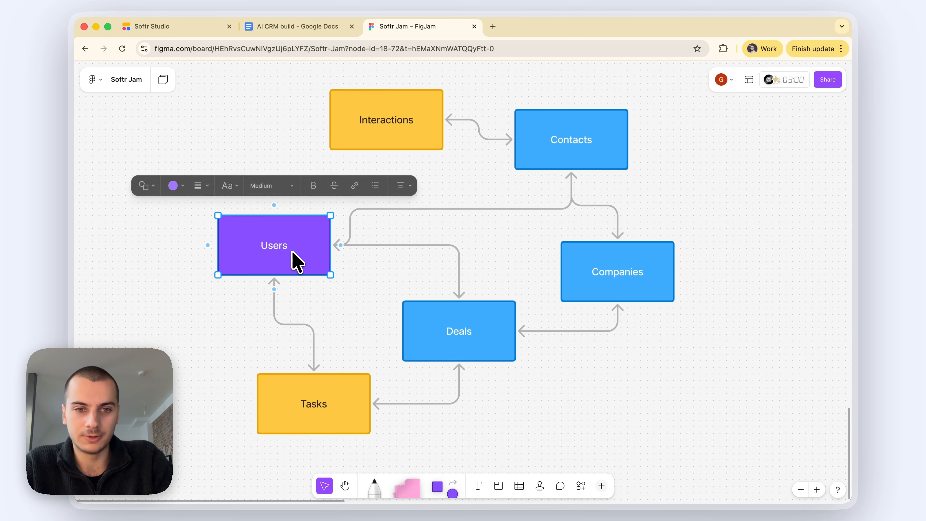
click(347, 292)
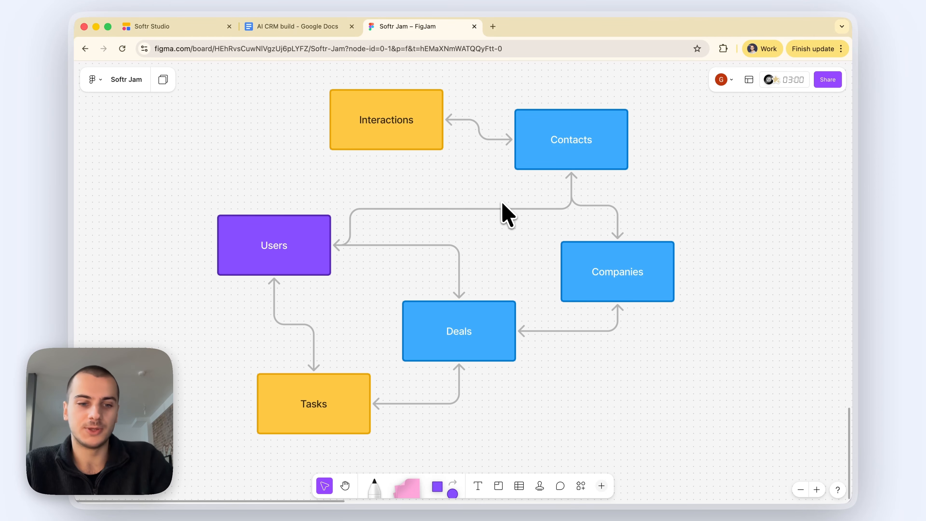
key(ctrl+Tab)
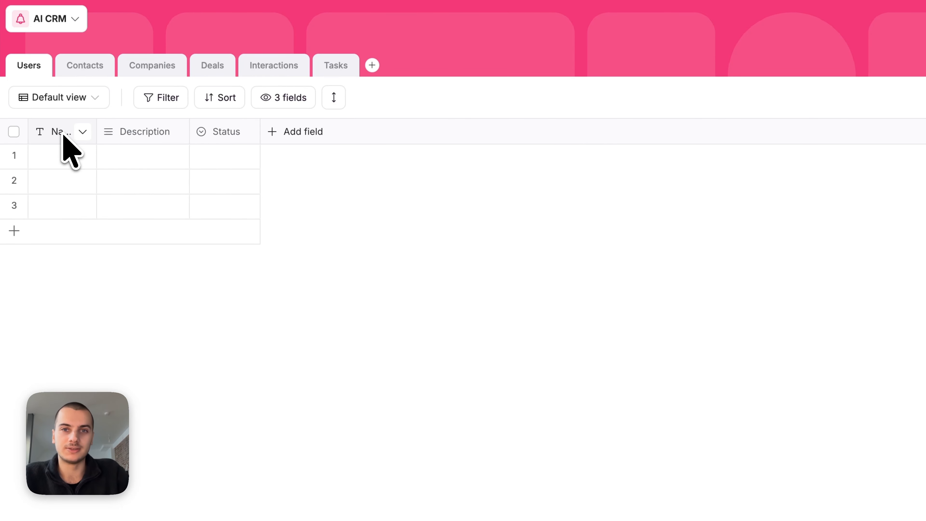
Step: Rename the Users table's Name field to Email and change its type to Email
click(62, 163)
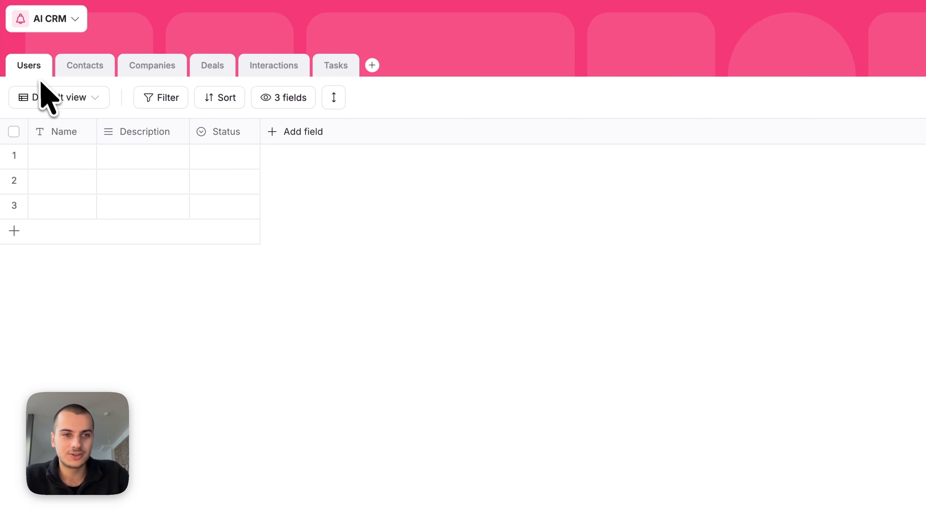
click(58, 128)
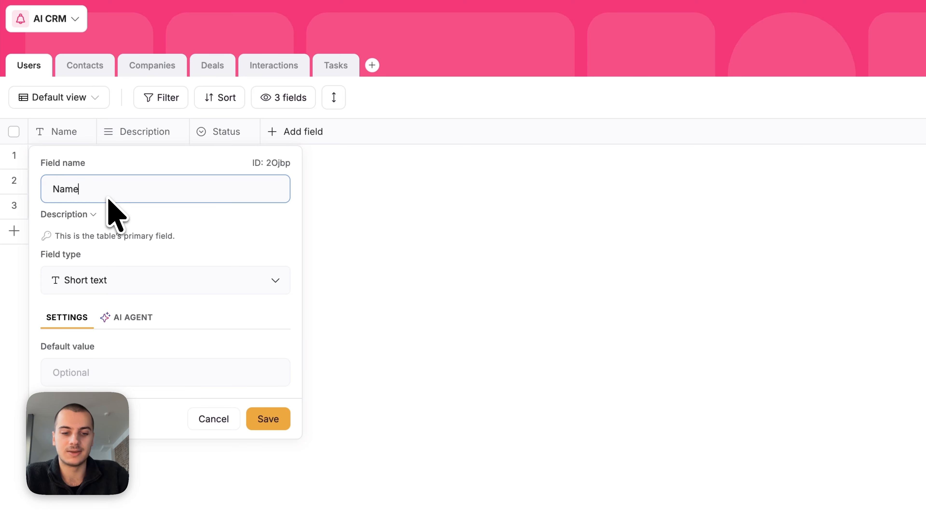
text(Email)
click(105, 279)
text(email)
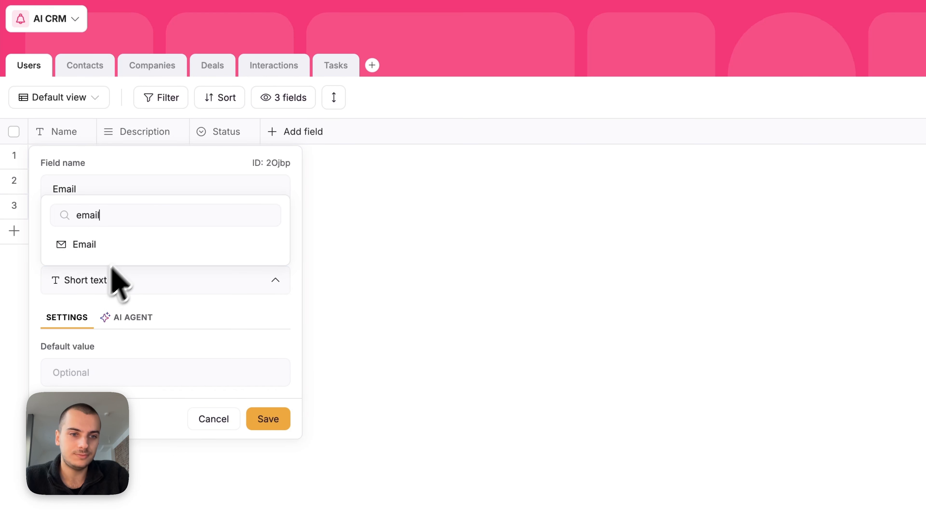
click(86, 244)
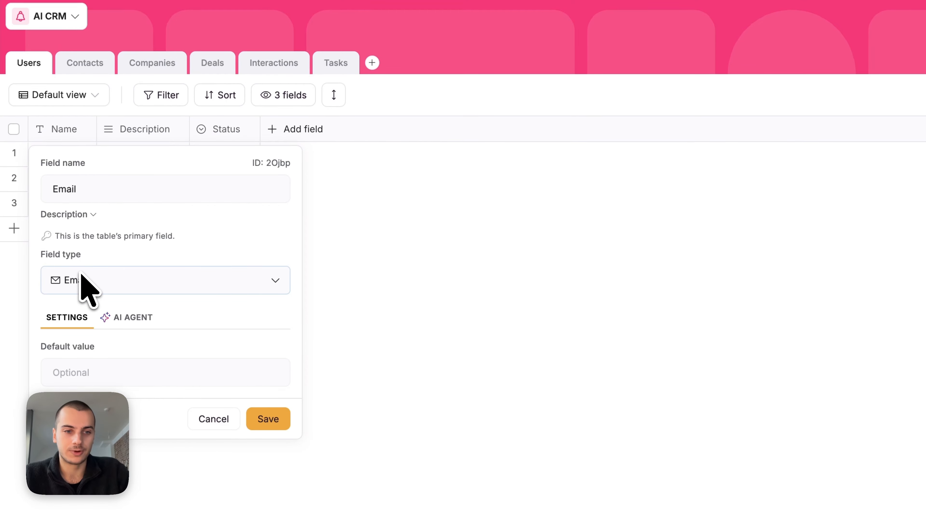
click(268, 419)
click(641, 325)
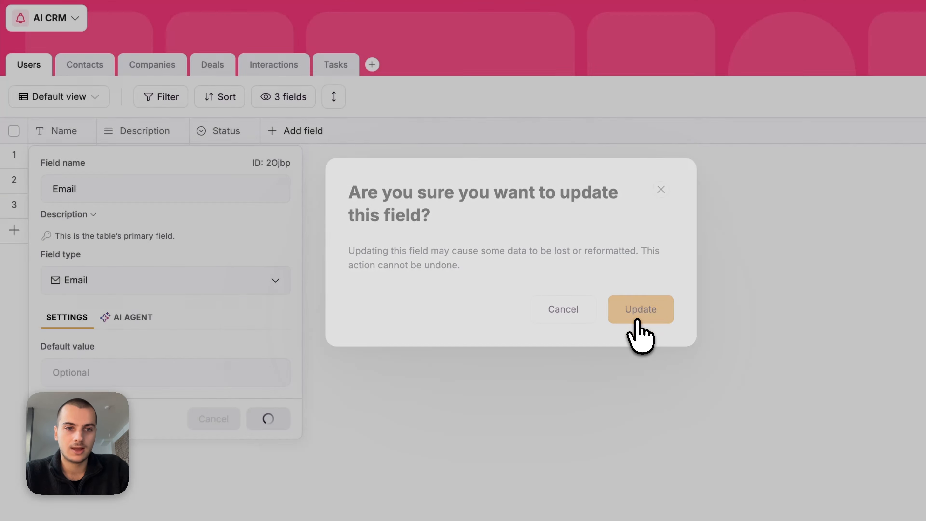
Step: Delete the Description field and widen the Email column
click(138, 136)
click(151, 431)
key(Return)
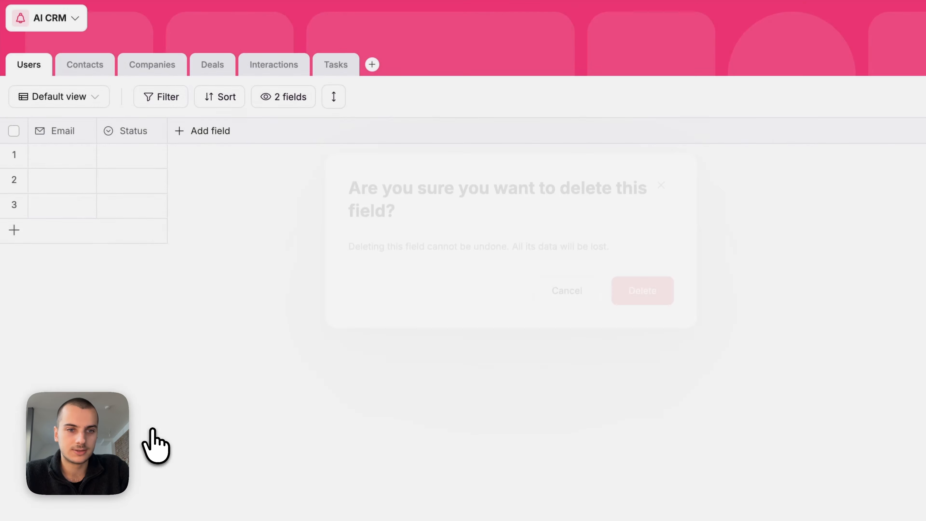
drag(97, 132, 150, 132)
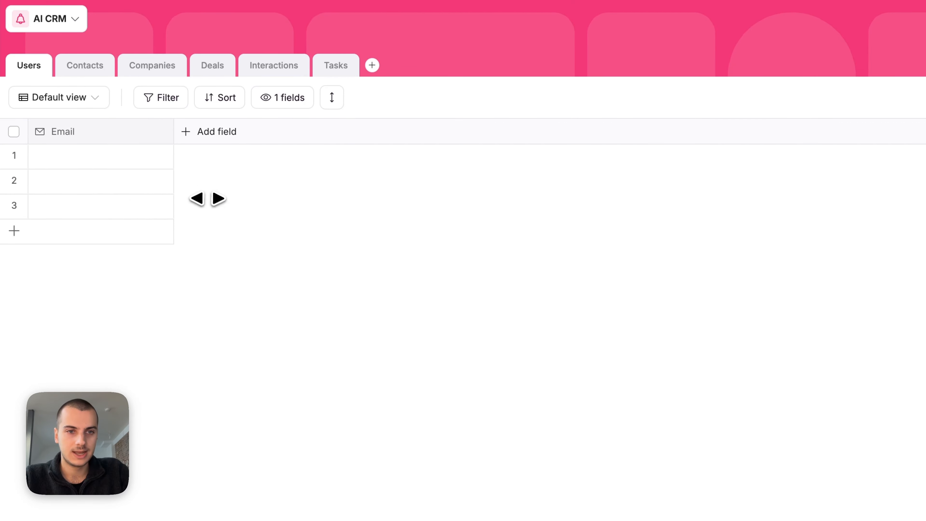
Step: Add a Full Name short text field to the Users table
click(207, 133)
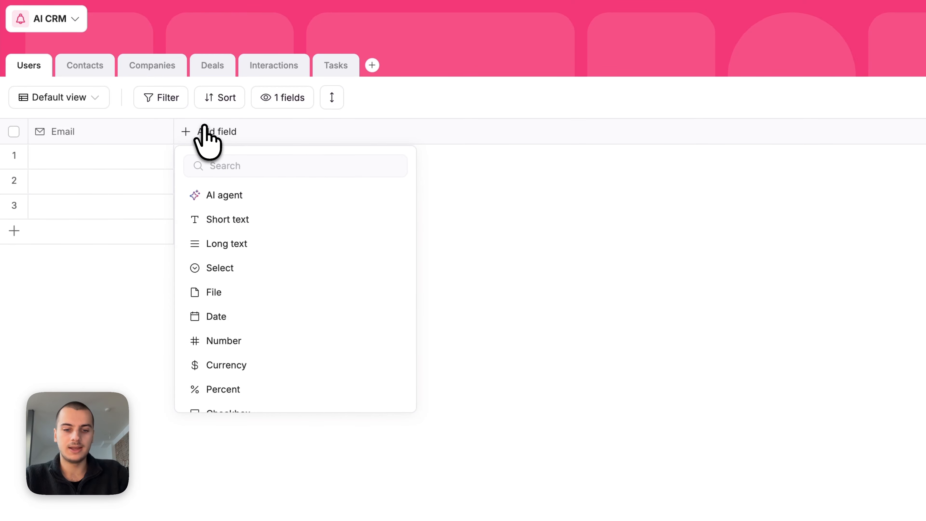
scroll(250, 263, down, 10)
scroll(254, 277, up, 10)
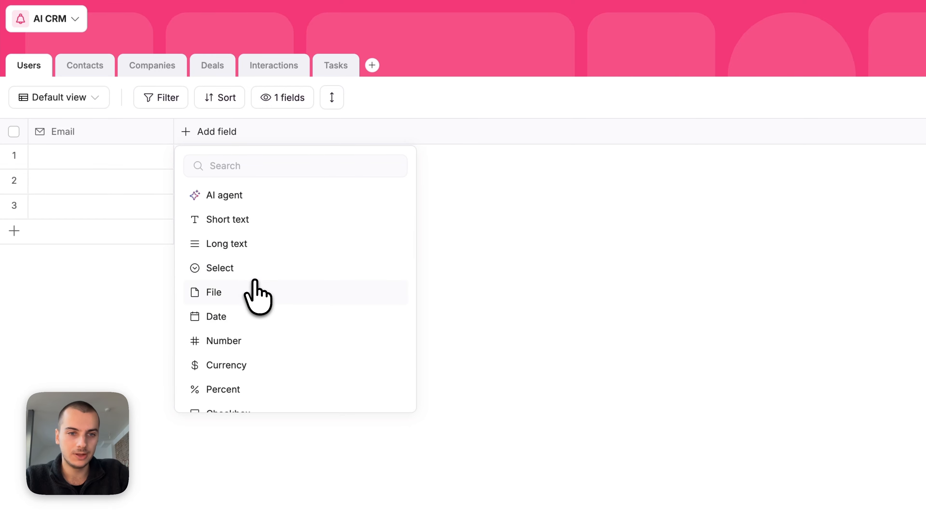
click(288, 219)
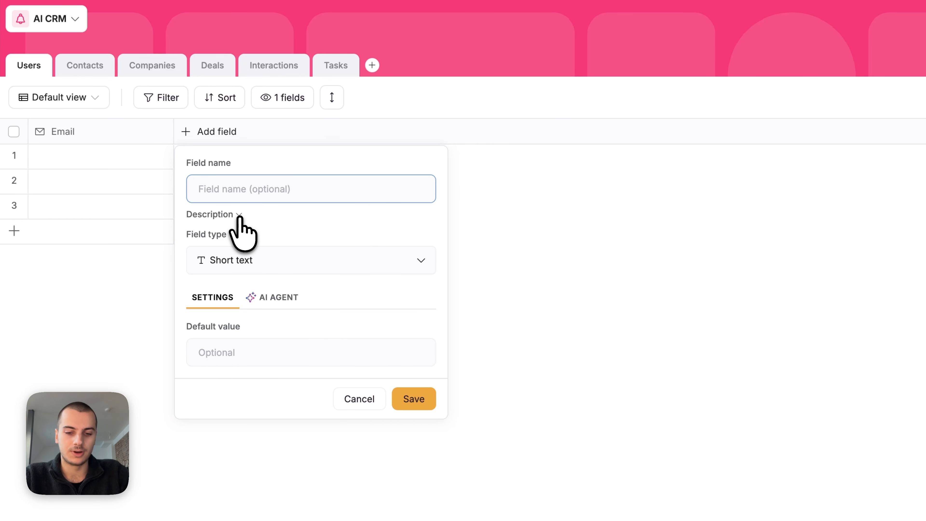
text(Fu)
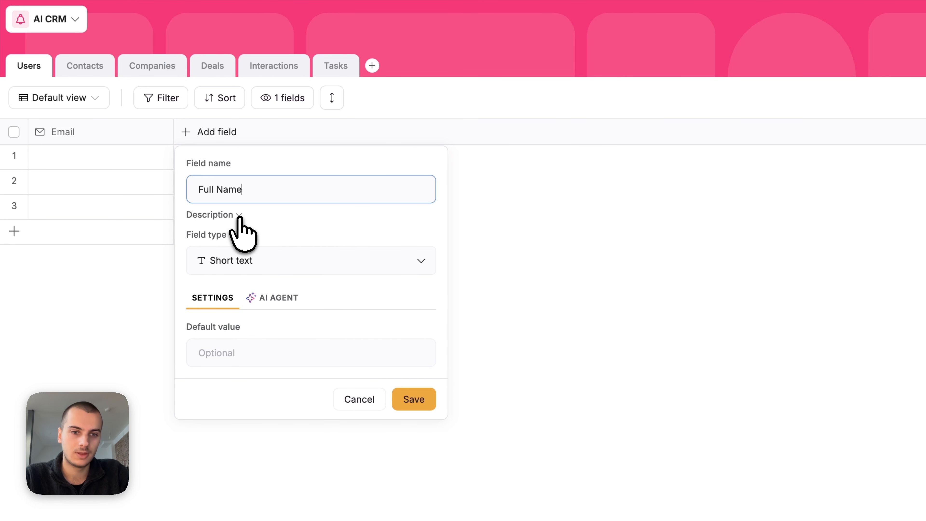
text(ll Name)
click(414, 399)
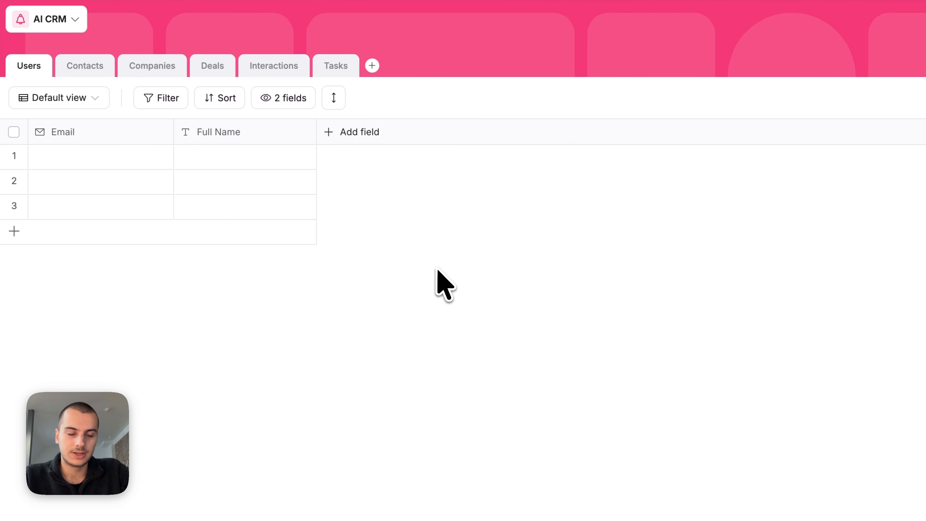
Step: Add a Role select field with Admin and Sales Rep options and set row 1 to Admin
click(358, 136)
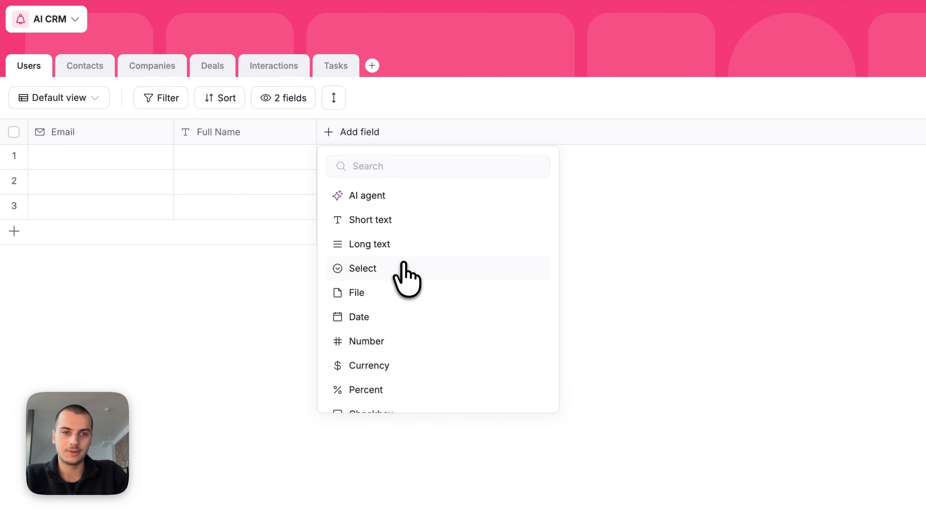
click(364, 270)
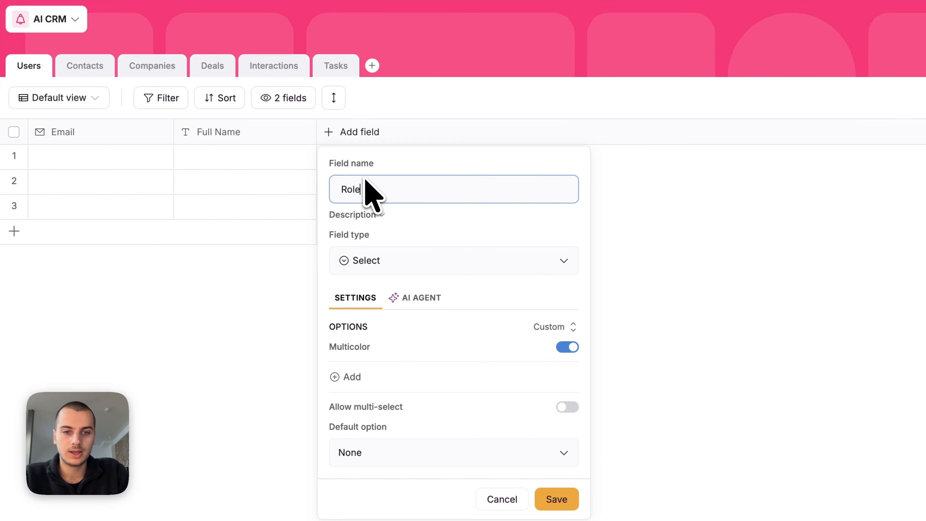
click(352, 376)
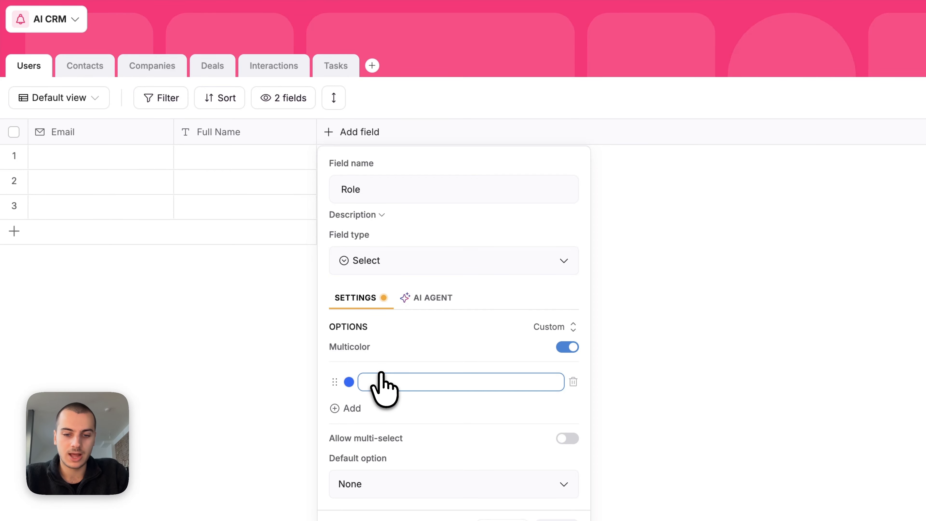
text(Adm)
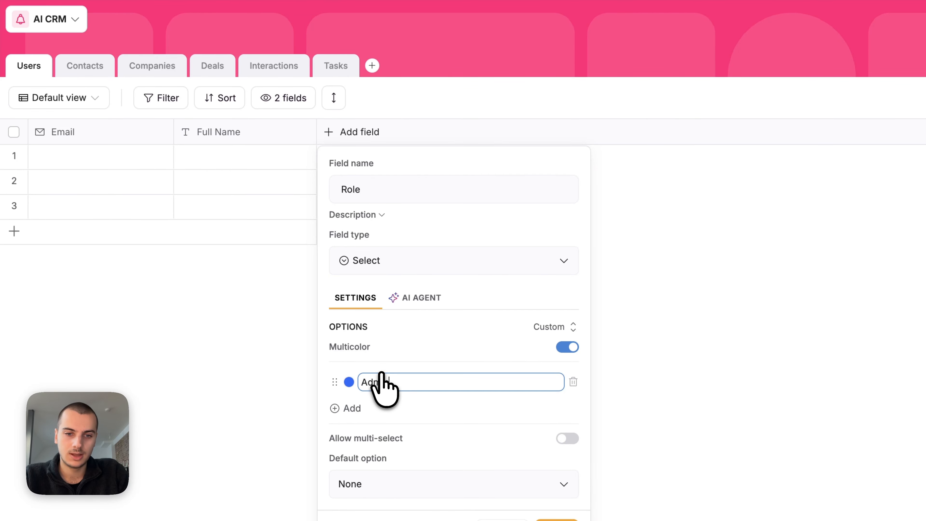
key(Return)
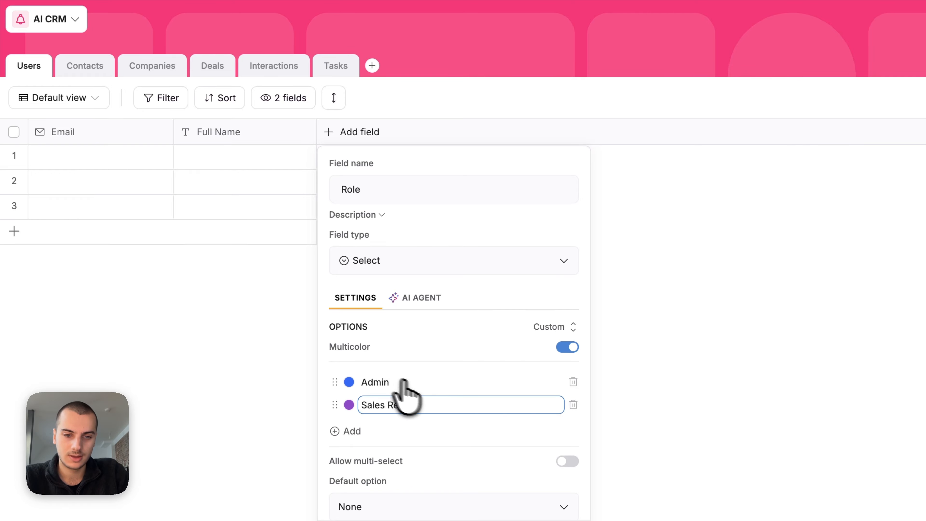
scroll(405, 382, down, 1)
click(547, 520)
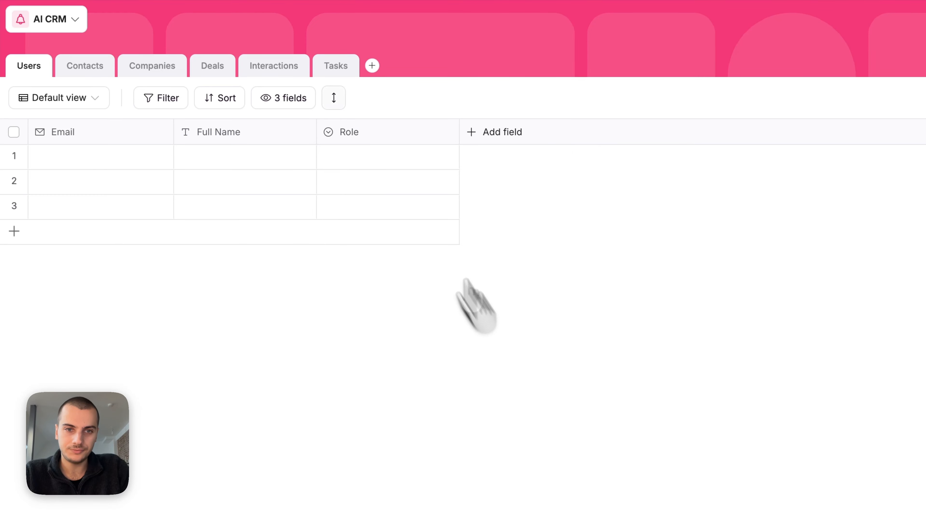
click(342, 156)
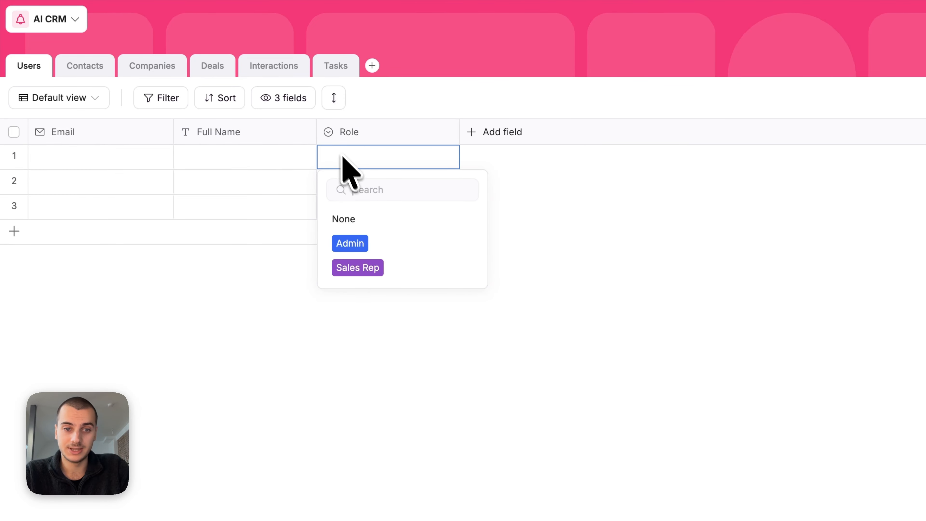
click(375, 248)
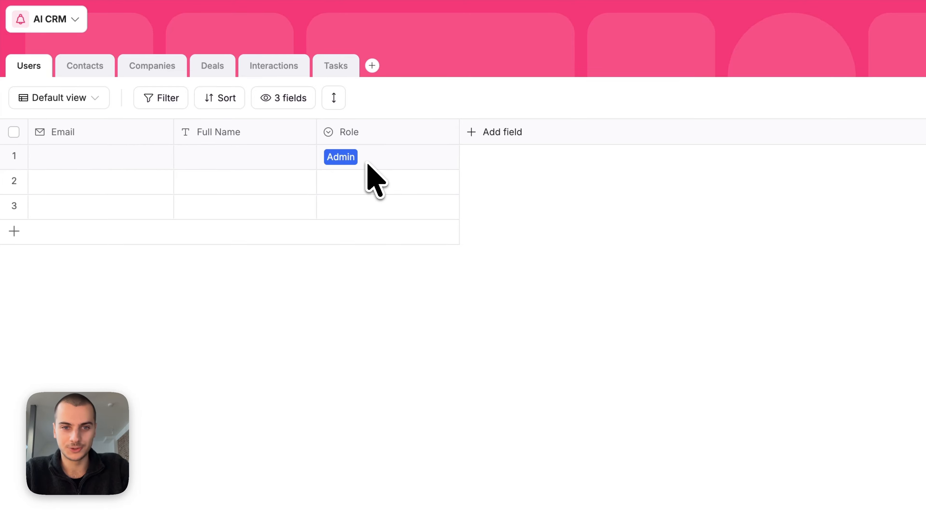
Step: Add an Avatar File field to the Users table
click(490, 137)
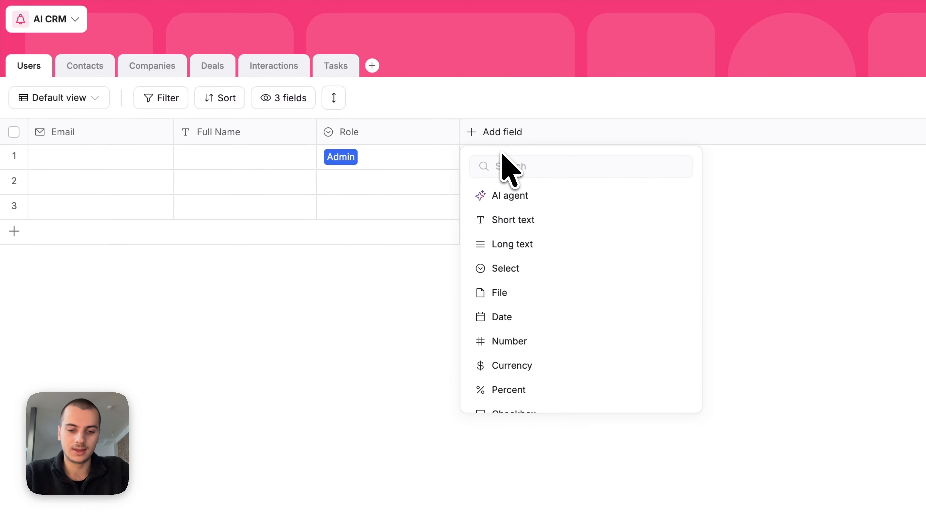
text(fil)
click(511, 195)
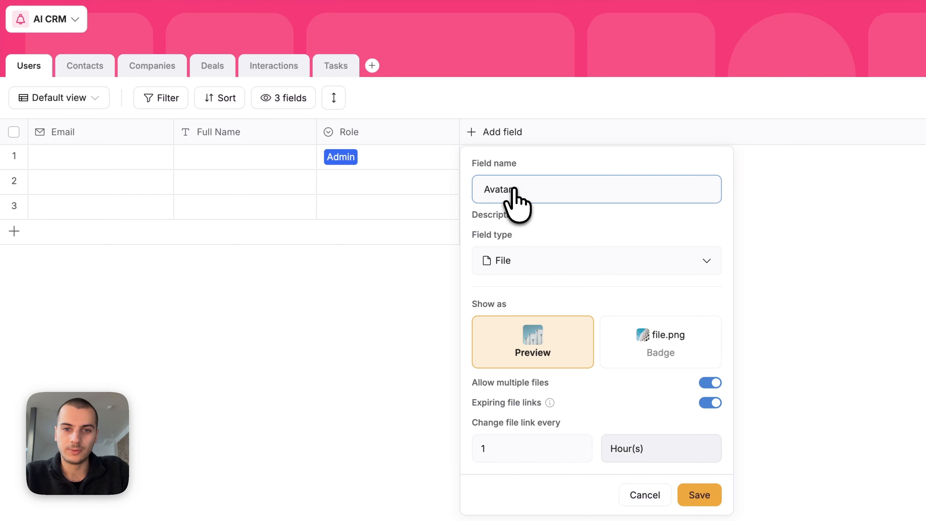
key(Return)
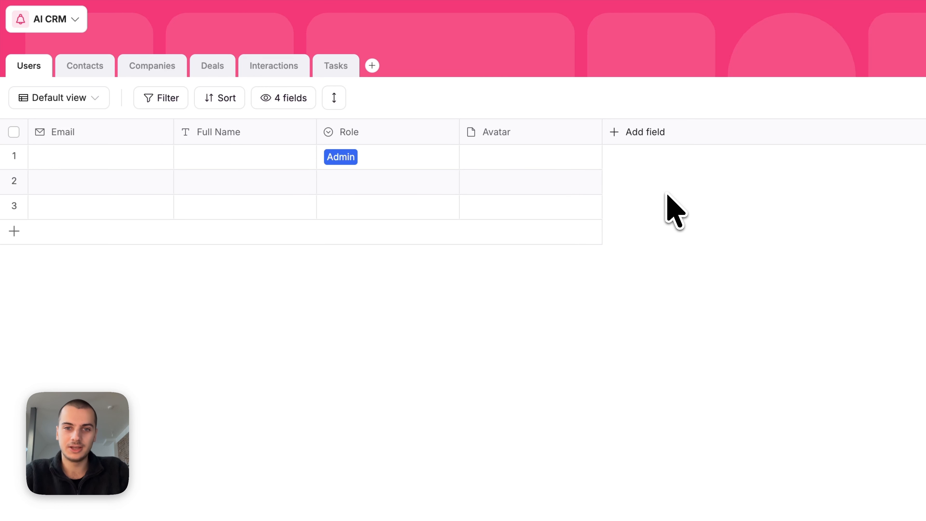
Step: Add an Assigned Contacts related-record field linked to the Contacts table, without lookup fields
click(638, 132)
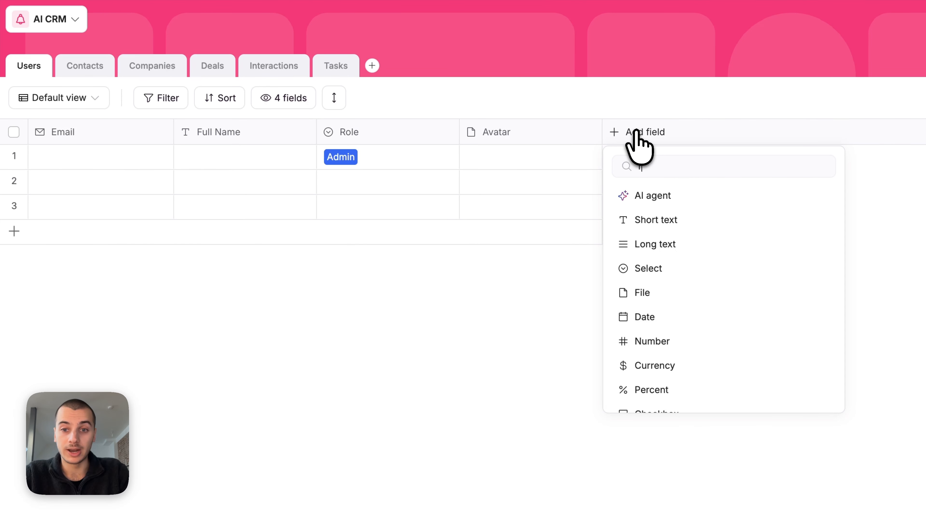
scroll(666, 273, down, 8)
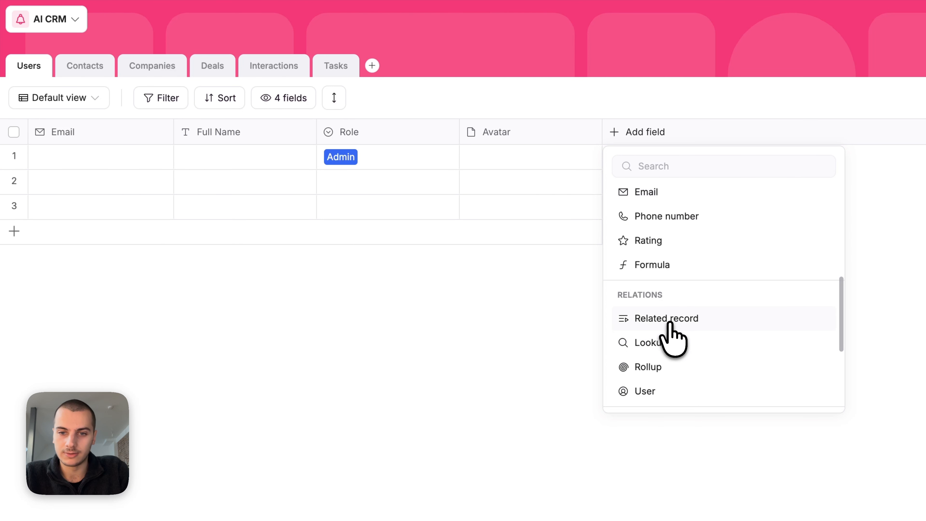
click(668, 319)
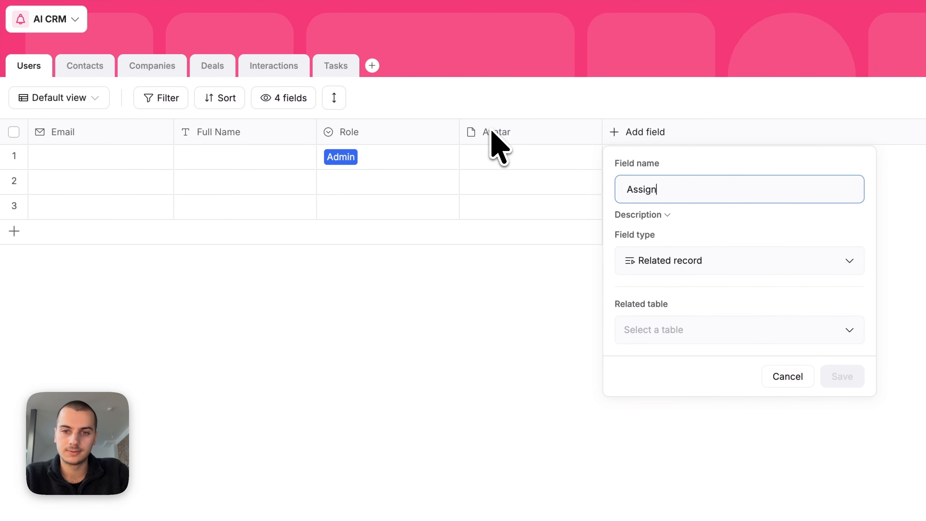
text(s)
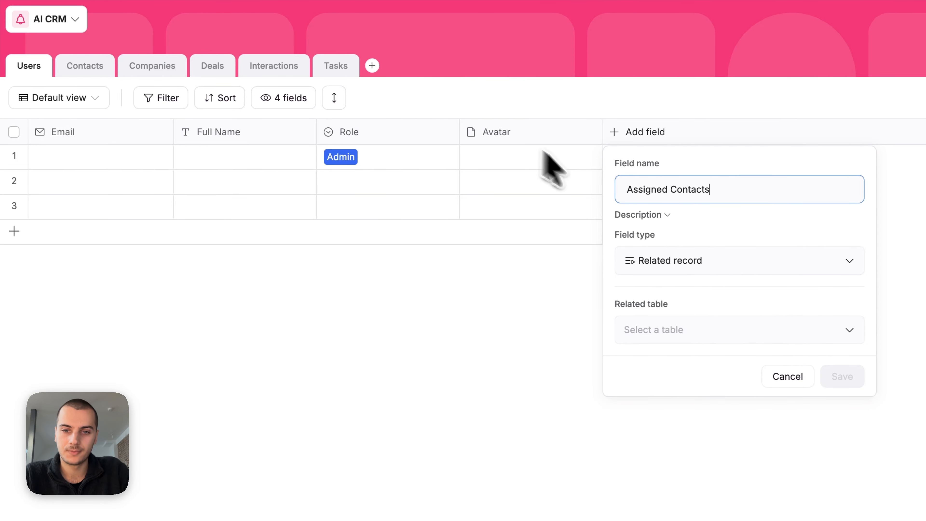
click(650, 332)
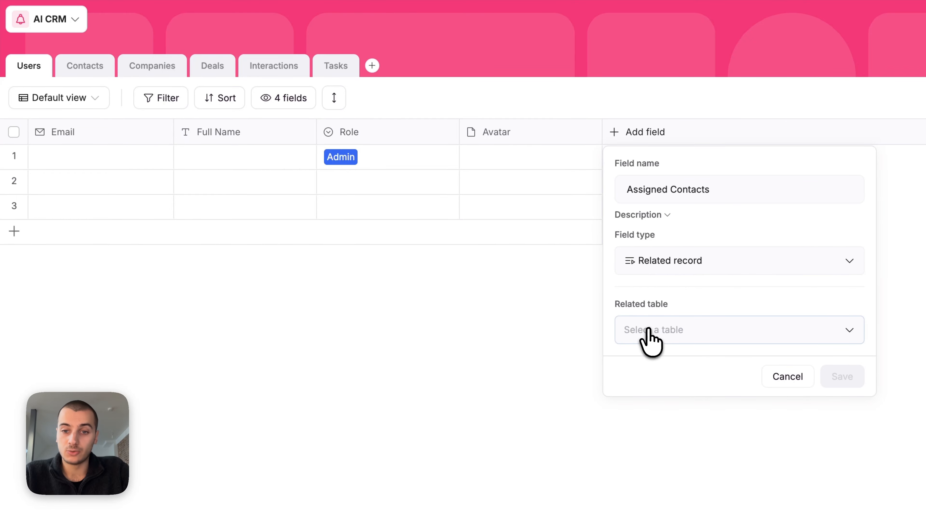
click(655, 389)
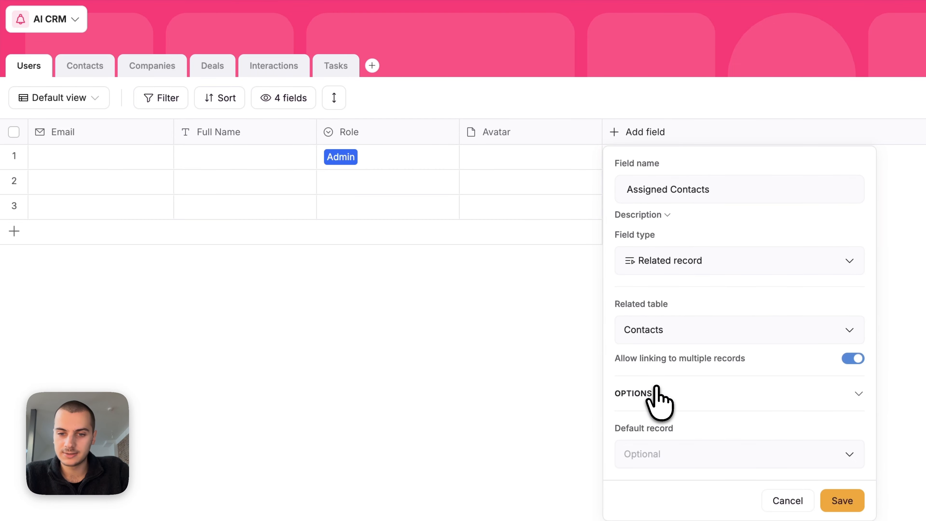
click(837, 500)
click(603, 414)
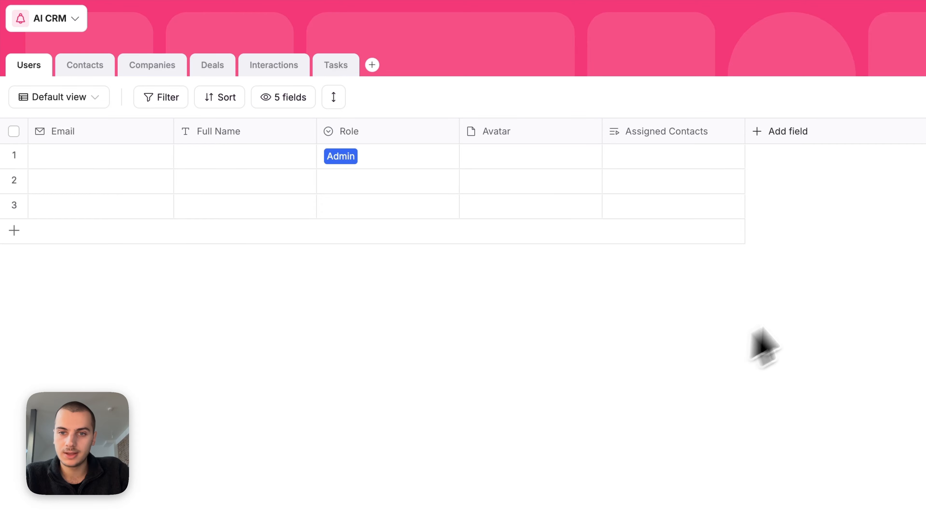
Step: Enter John as the first contact's Name in the Contacts table
click(101, 62)
click(77, 156)
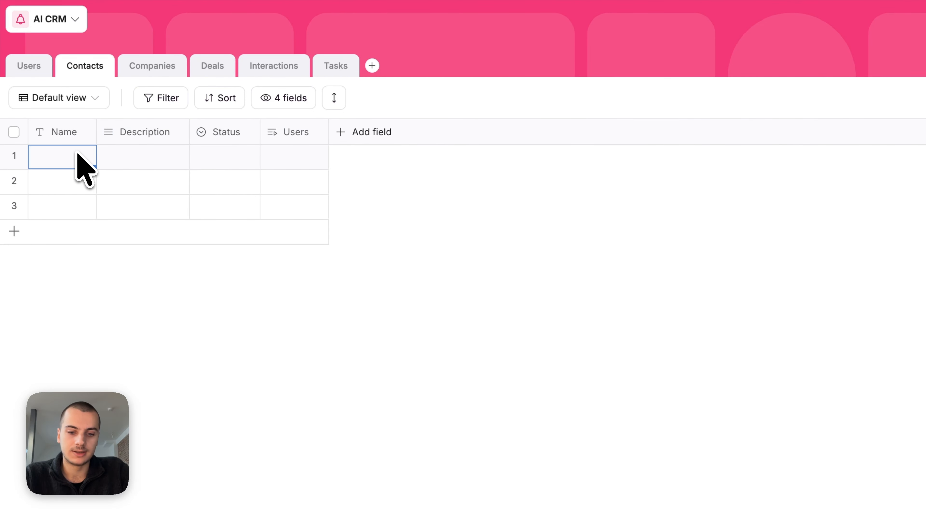
text(John)
Step: Assign John to the first user's Assigned Contacts and verify the link appears in Contacts
click(35, 71)
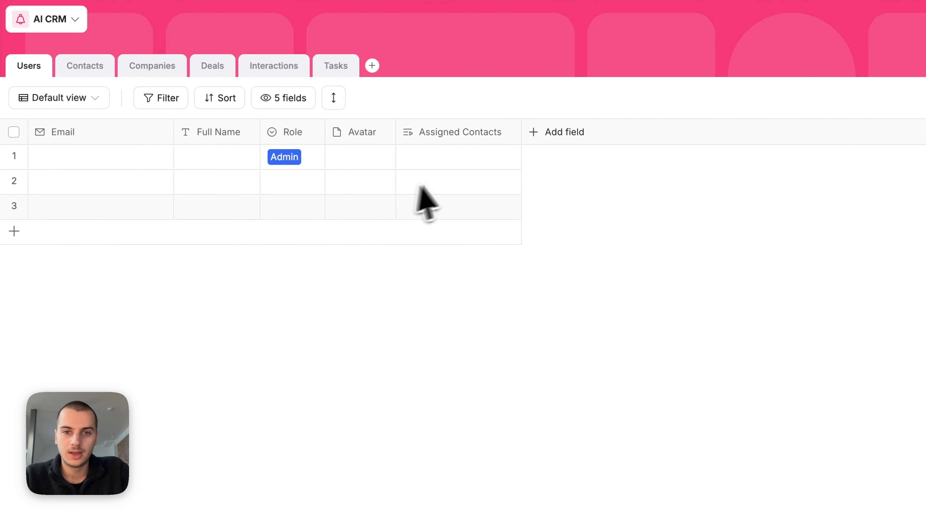
click(444, 160)
click(463, 285)
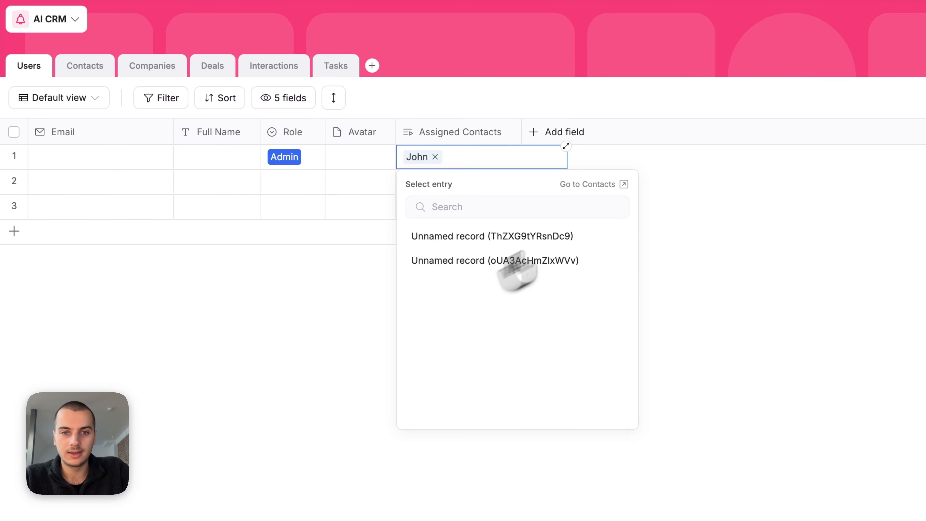
click(672, 190)
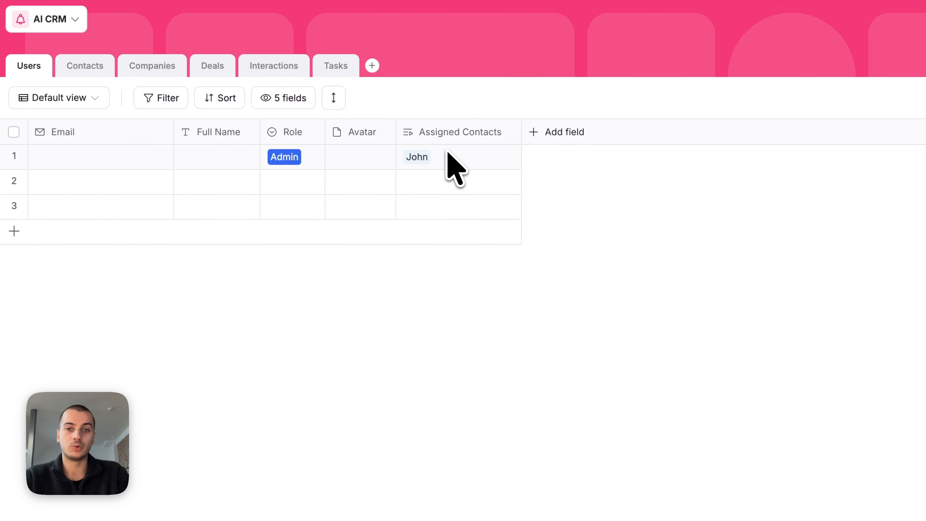
click(73, 66)
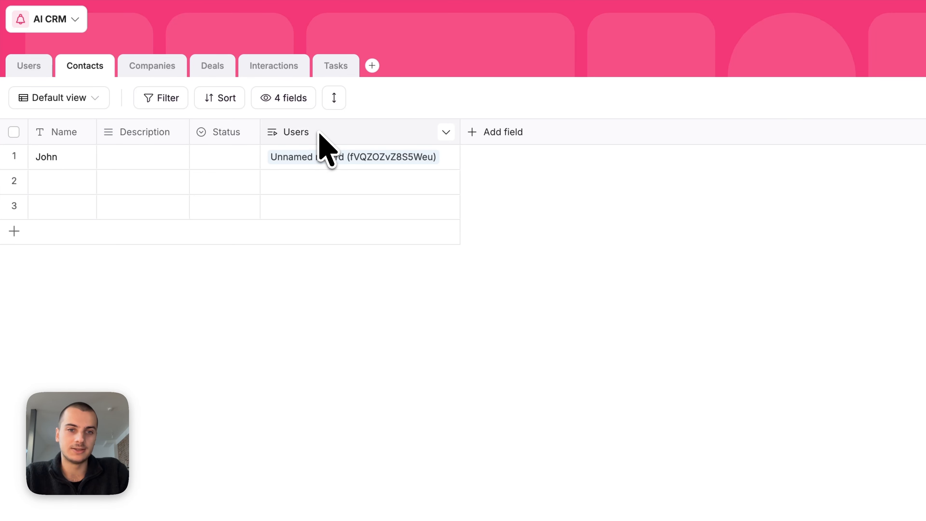
click(350, 151)
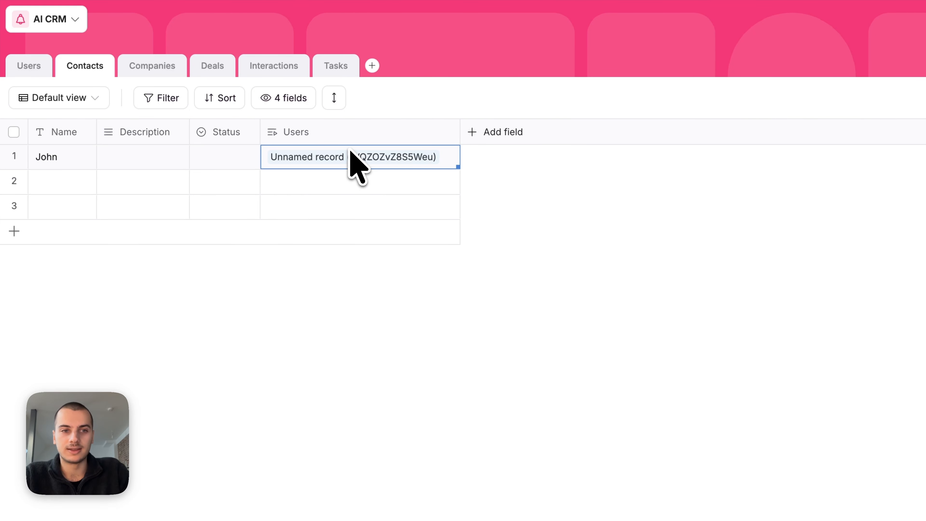
click(46, 68)
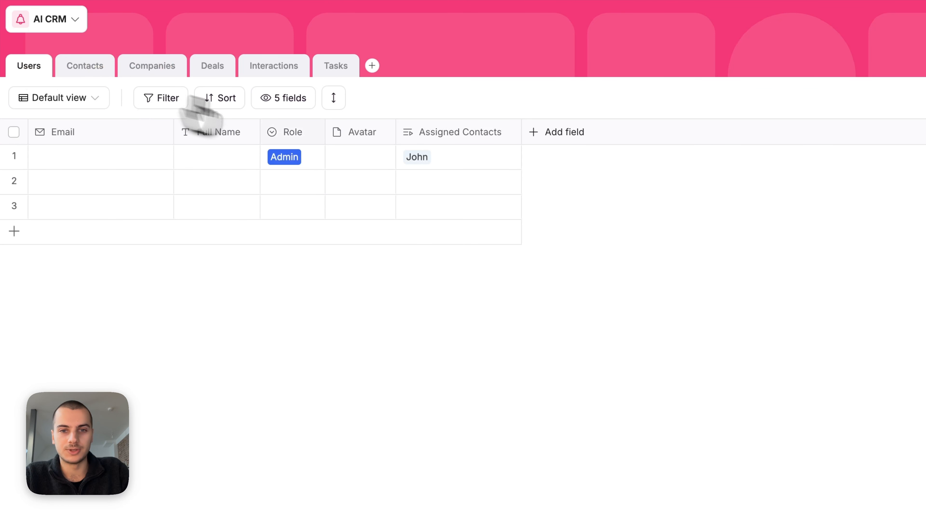
click(537, 135)
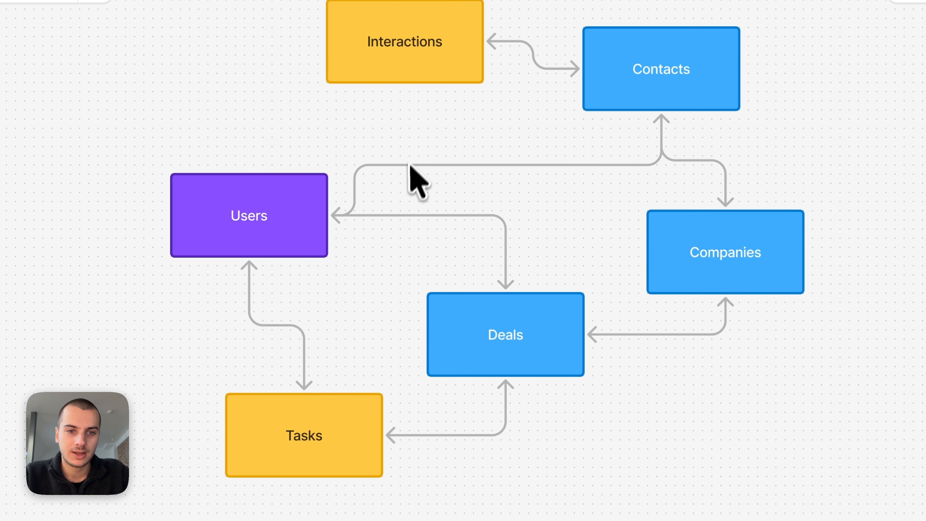
Step: Review the Users, Contacts, Deals and Tasks links in FigJam, then start a Related record field on Users
click(279, 196)
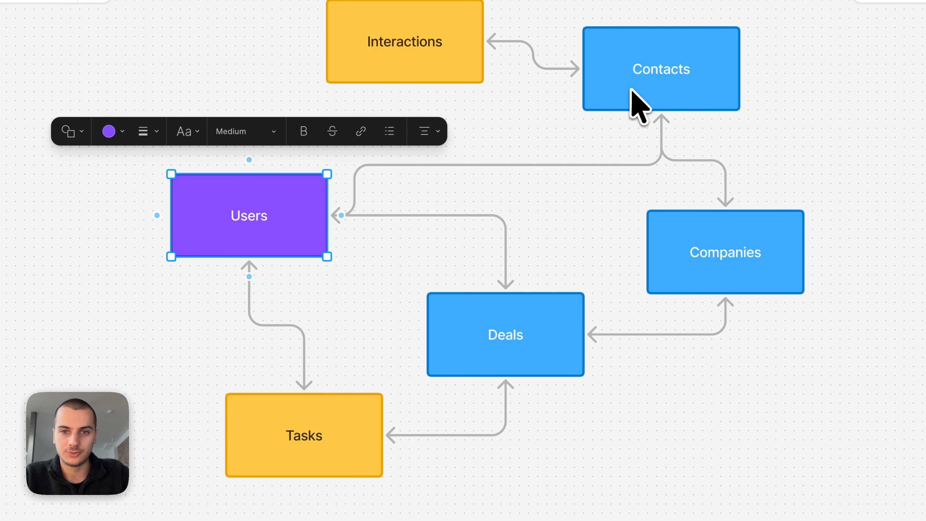
click(630, 96)
click(487, 333)
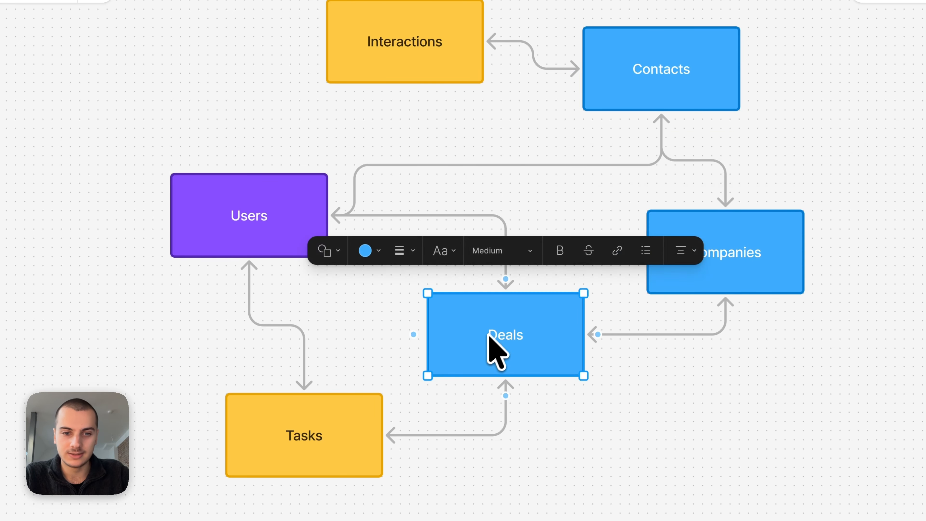
click(331, 429)
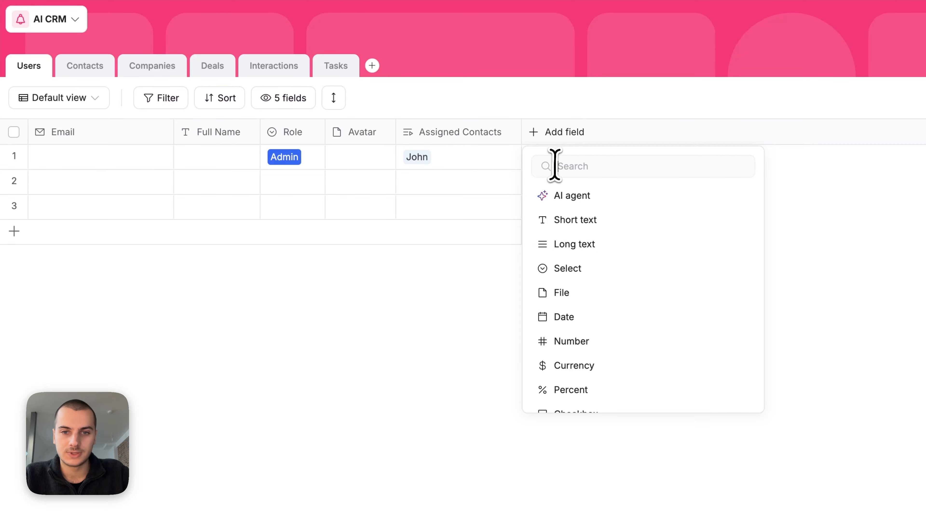
text(rel)
click(642, 223)
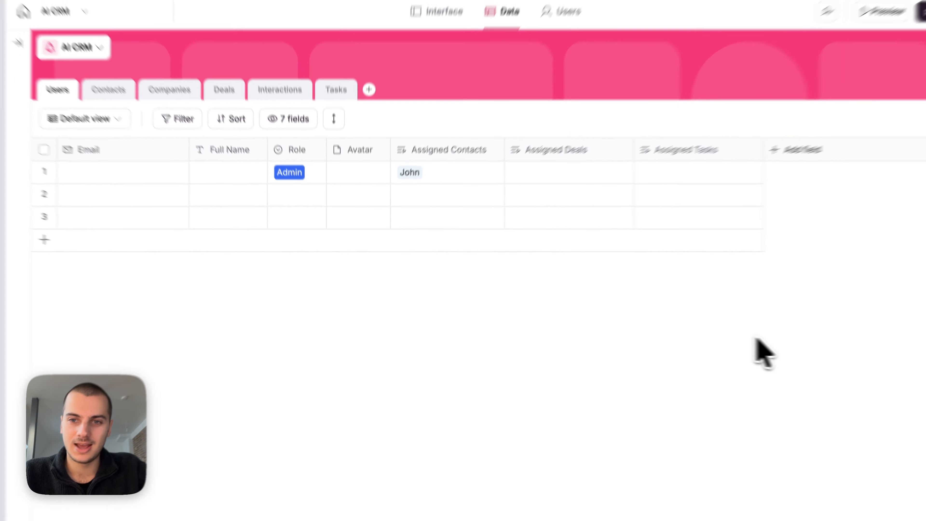
Step: Add a Record ID field to Users and inspect the generated IDs for the first two users
click(846, 136)
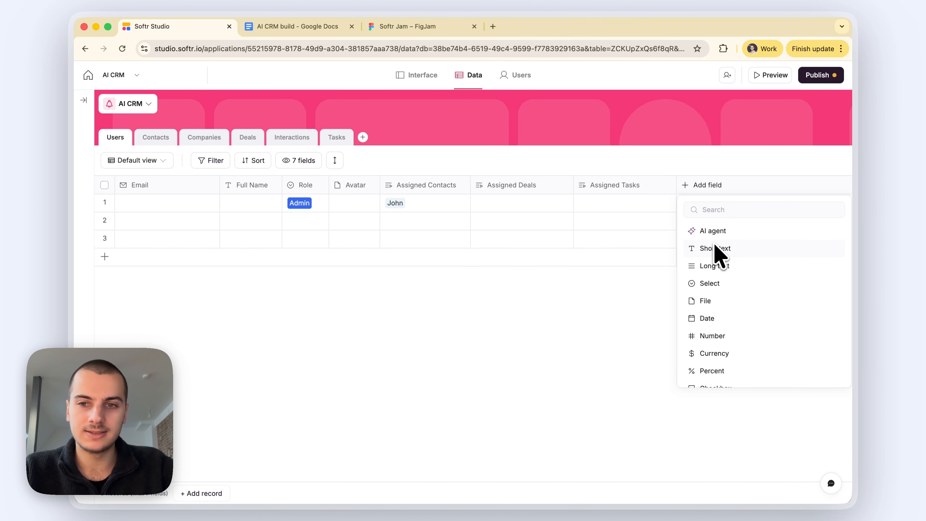
text(reco)
click(714, 285)
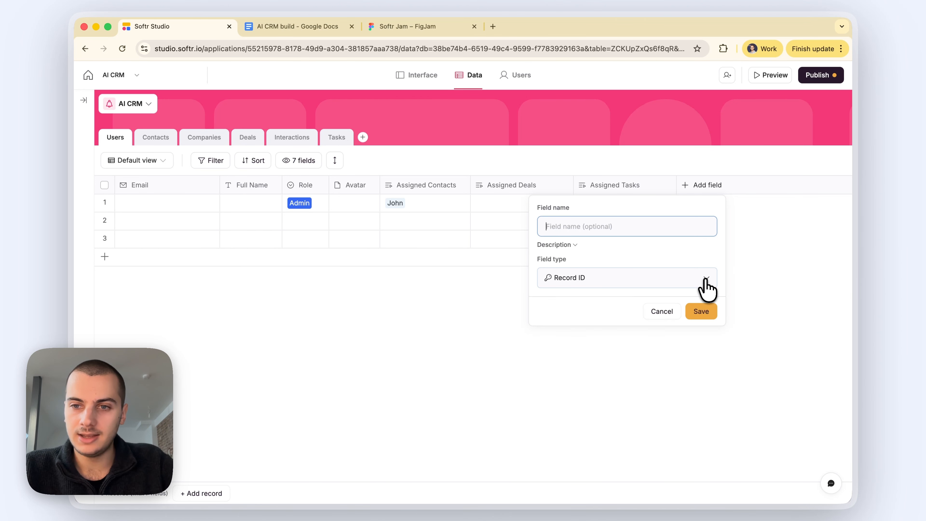
click(701, 312)
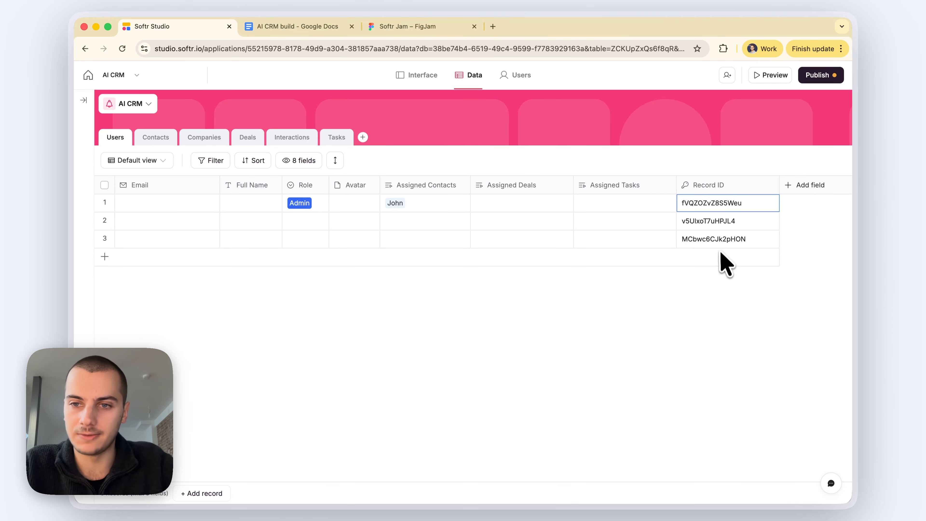
click(709, 209)
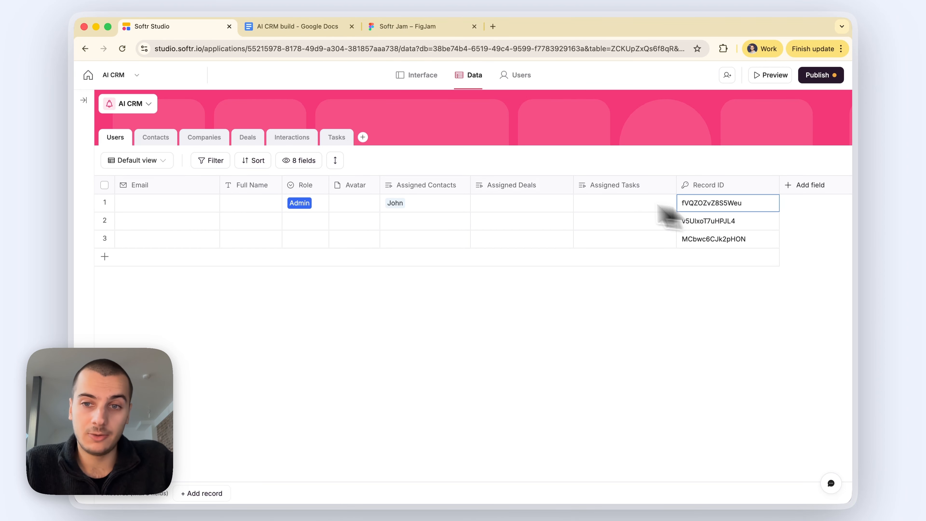
click(105, 222)
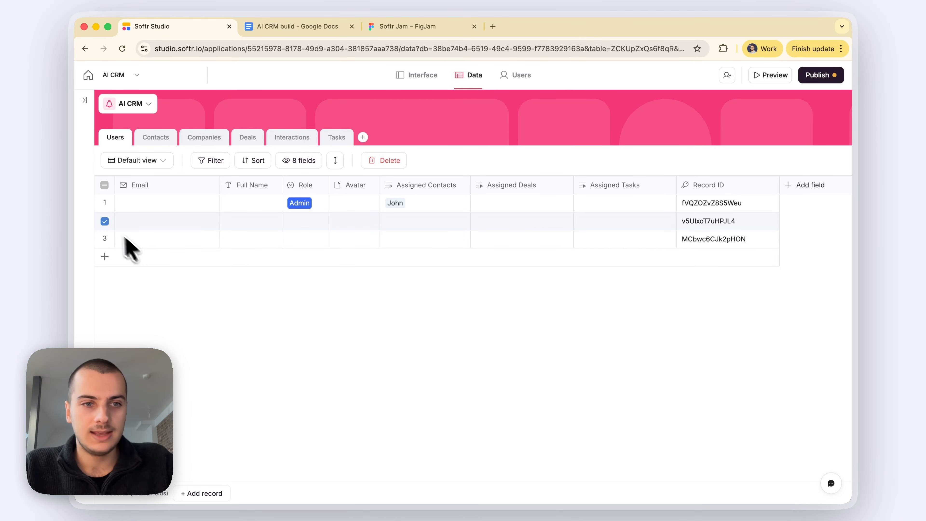
Step: Add a fourth user record to the Users table
drag(146, 223, 685, 224)
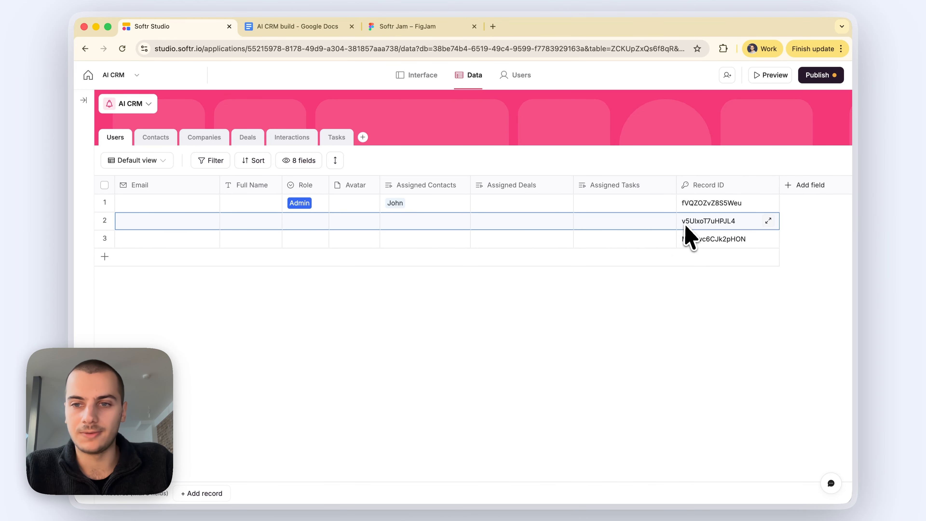
click(648, 333)
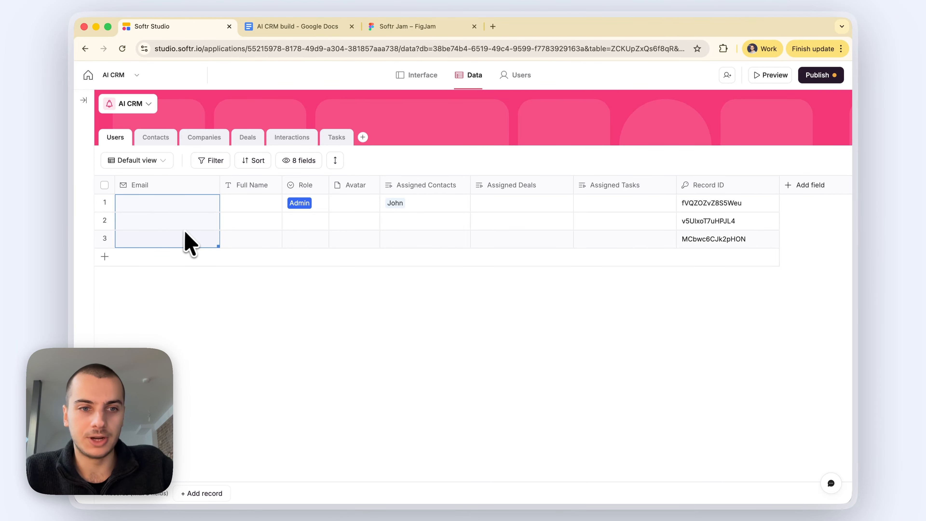
click(181, 244)
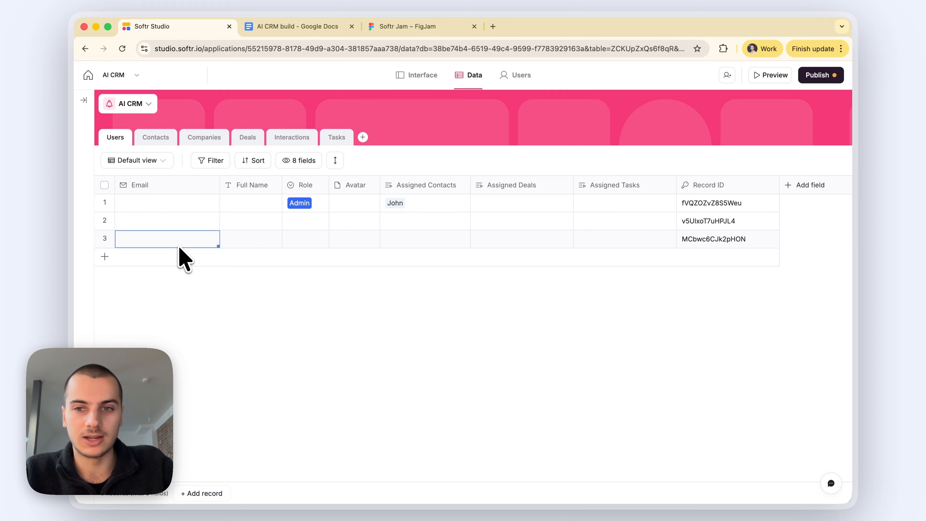
click(715, 221)
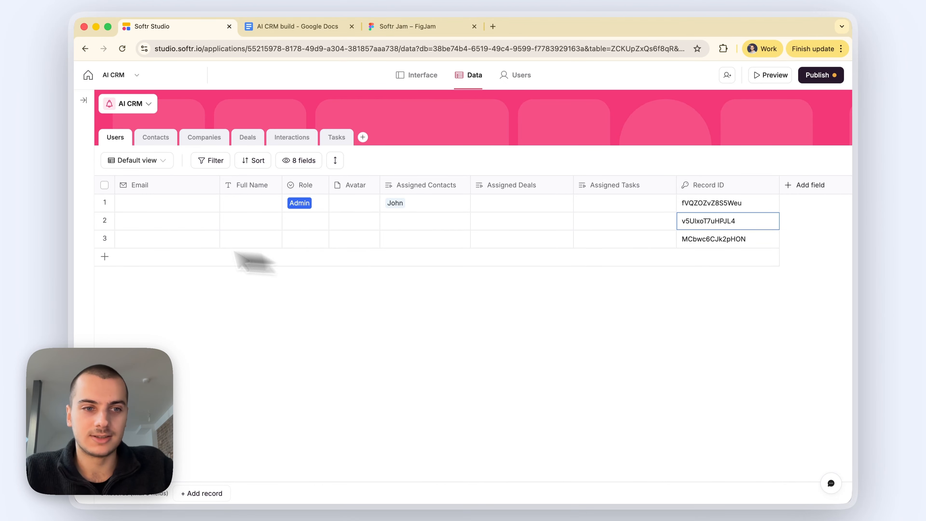
click(666, 260)
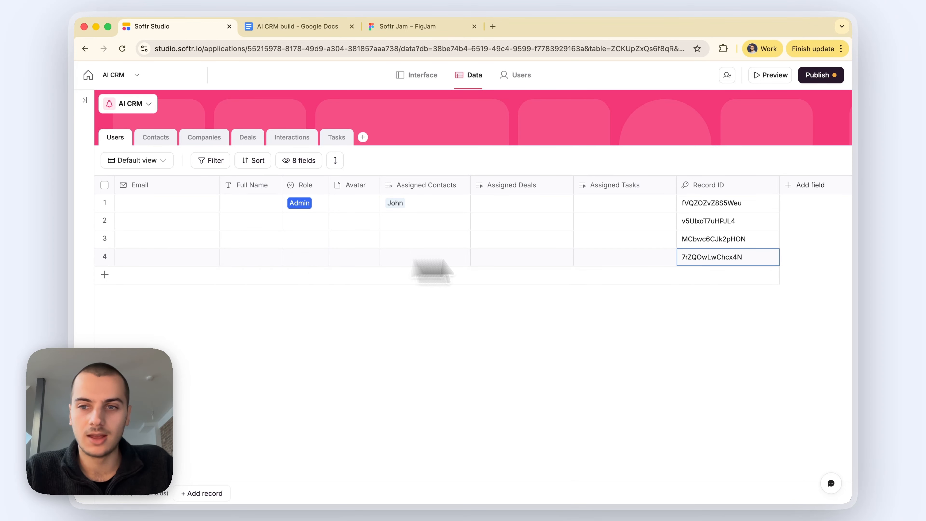
click(721, 192)
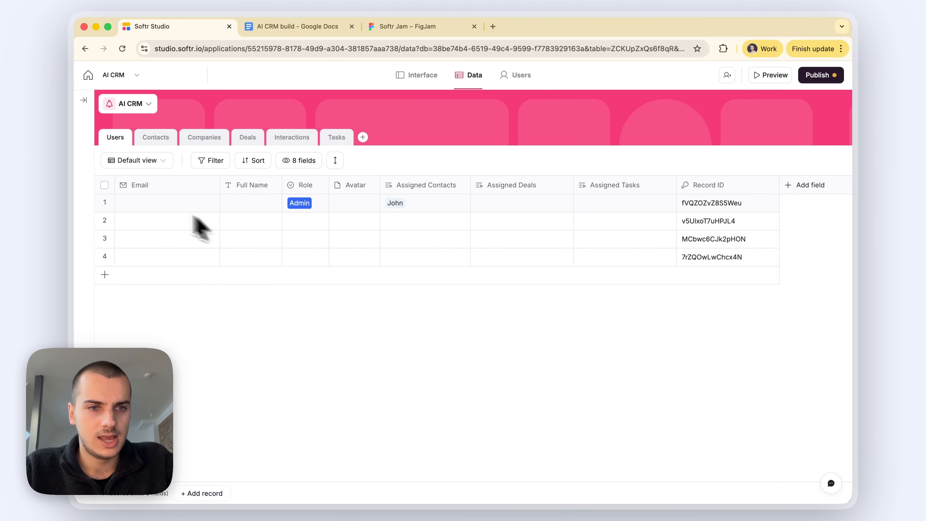
Step: Fill in the first user's email and full name, and upload an avatar image
click(153, 201)
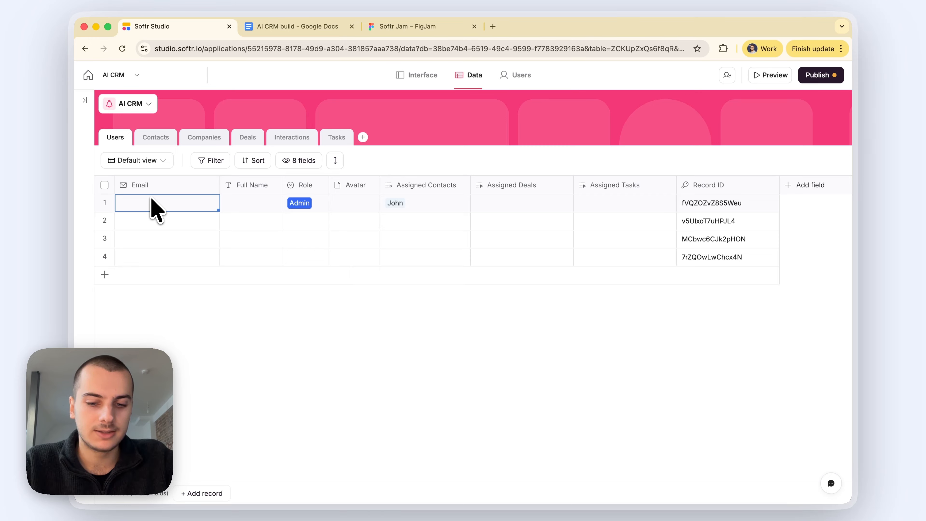
text(jane@example.com)
click(240, 203)
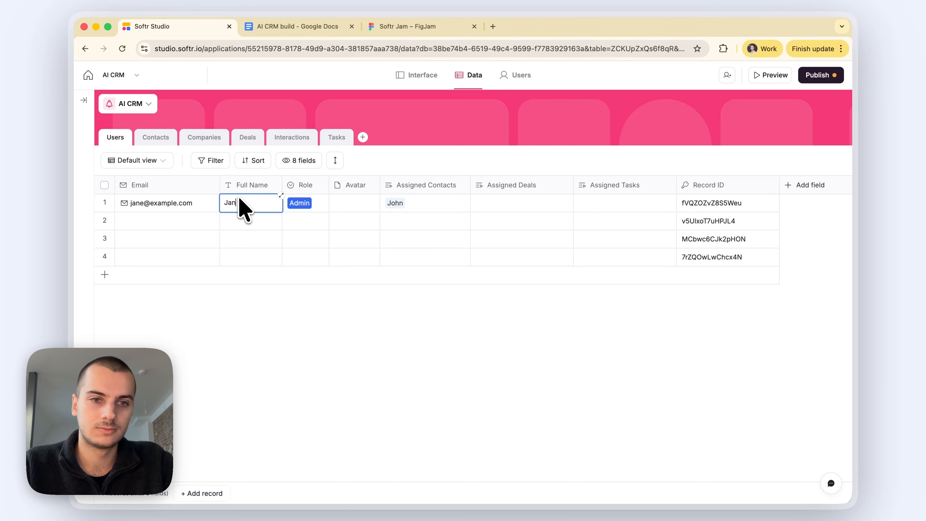
key(Tab)
key(Tab)
key(Return)
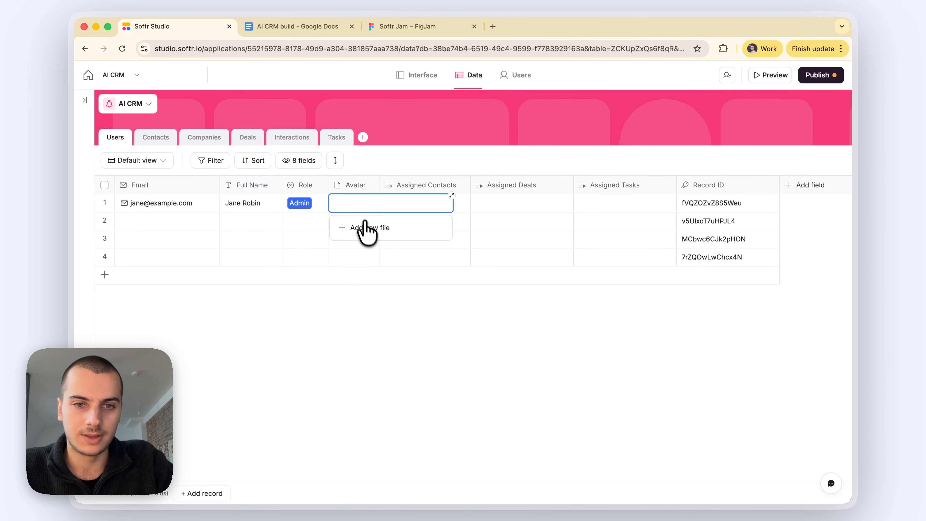
click(367, 233)
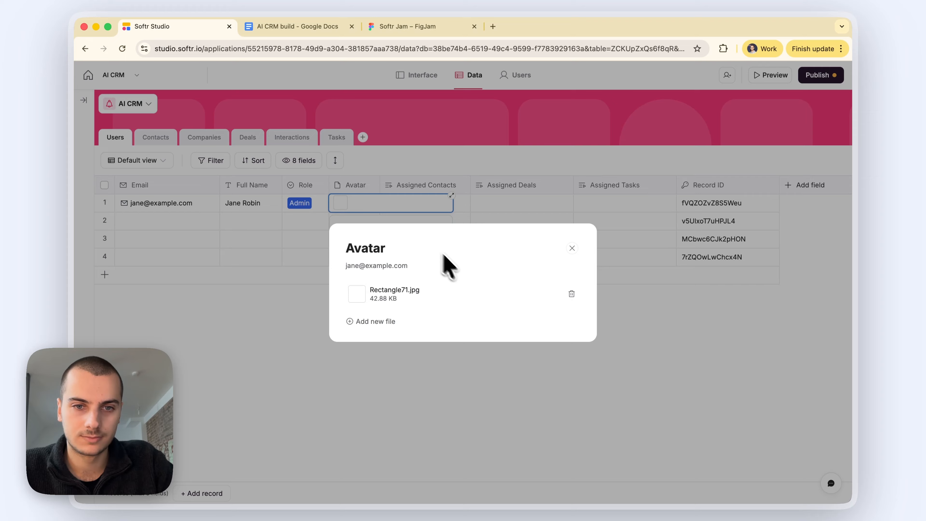
click(539, 394)
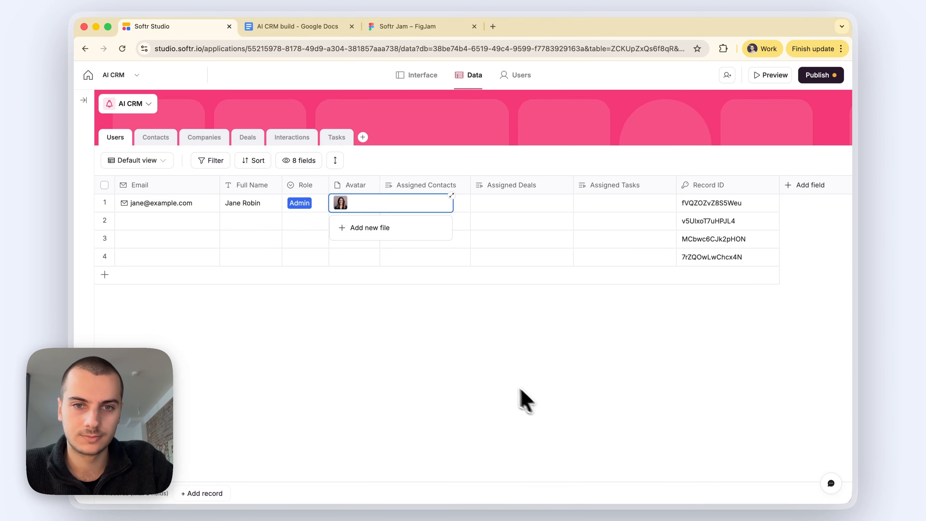
click(497, 377)
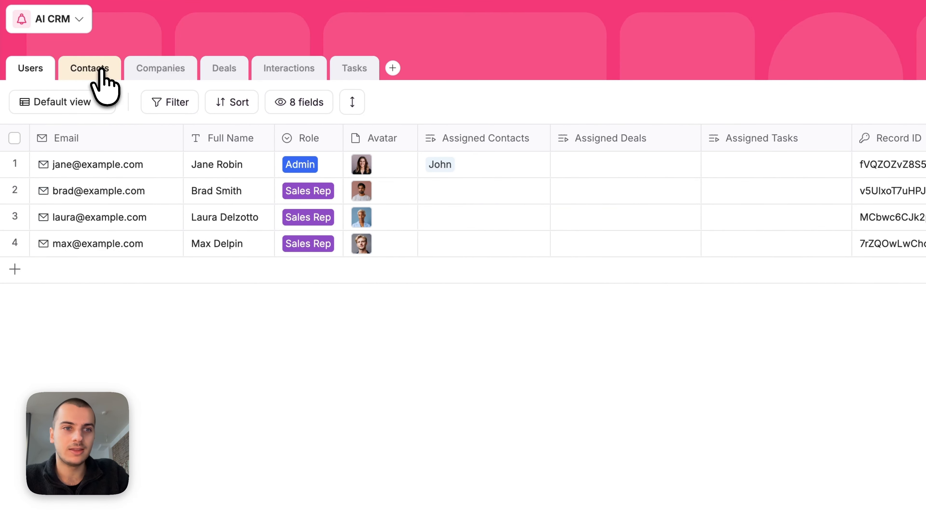
Step: Delete the Description and Status fields from the Contacts table
click(96, 73)
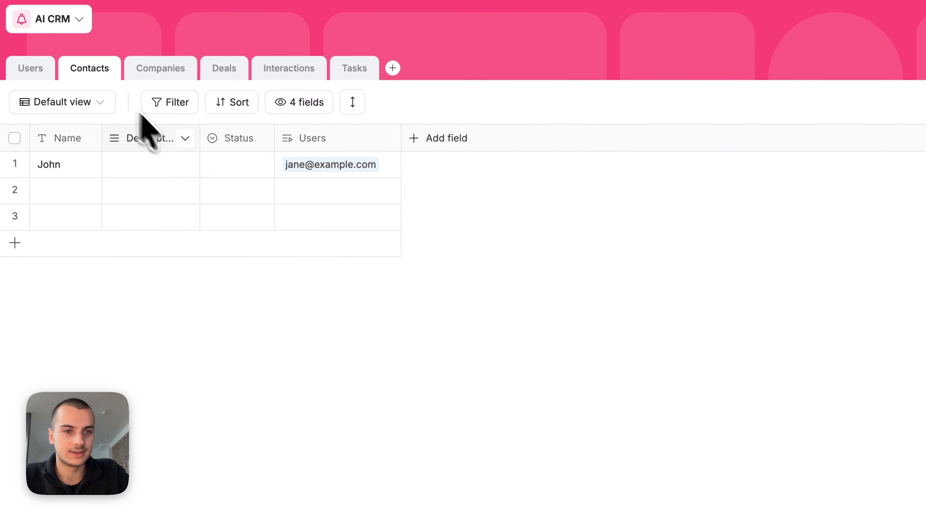
click(146, 132)
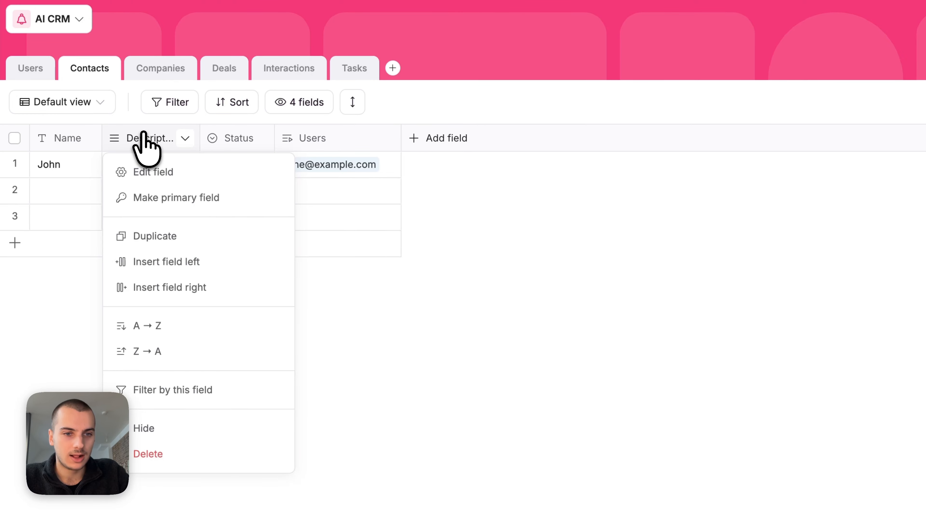
click(133, 453)
key(Return)
click(125, 140)
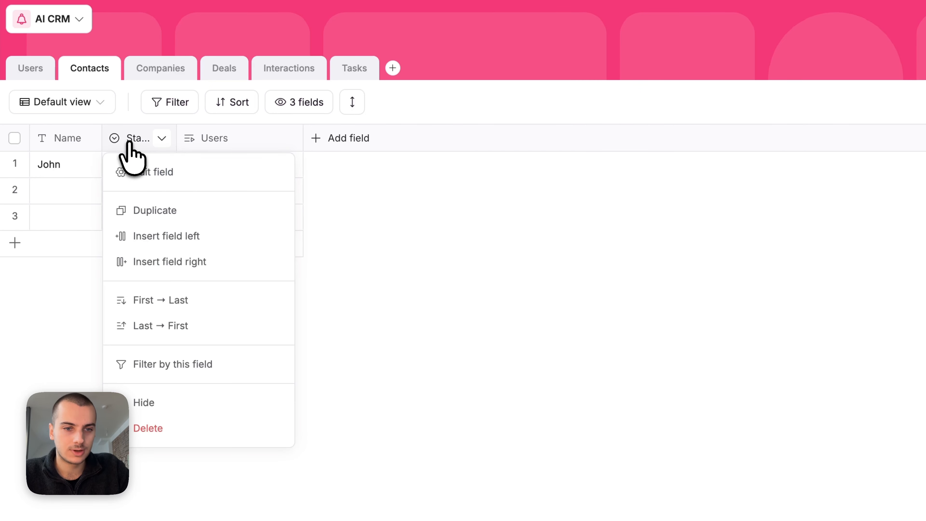
click(134, 429)
key(Return)
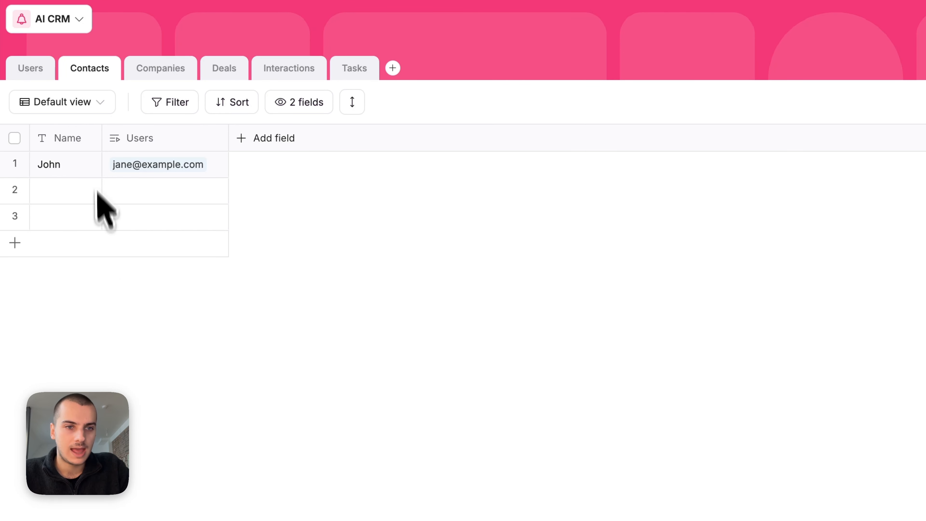
Step: Change the Contacts primary Name field to the Email type
click(92, 138)
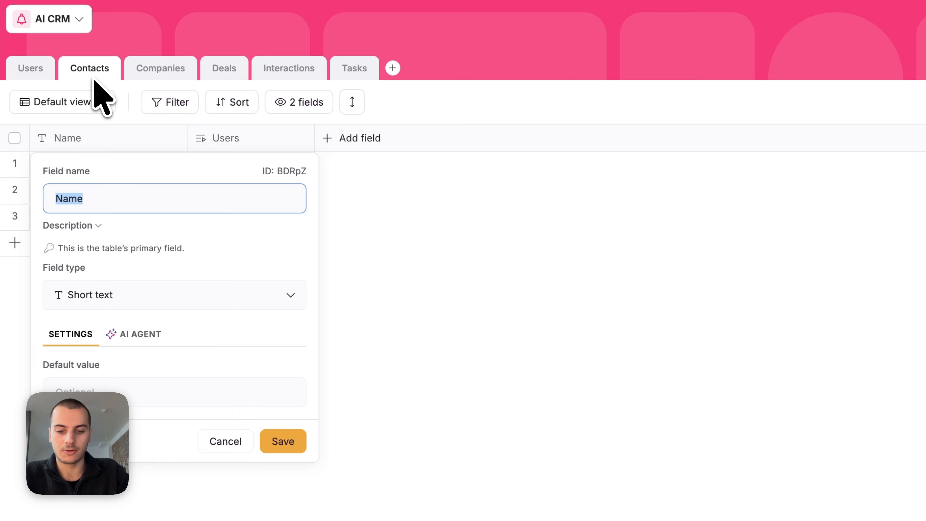
click(98, 294)
text(email)
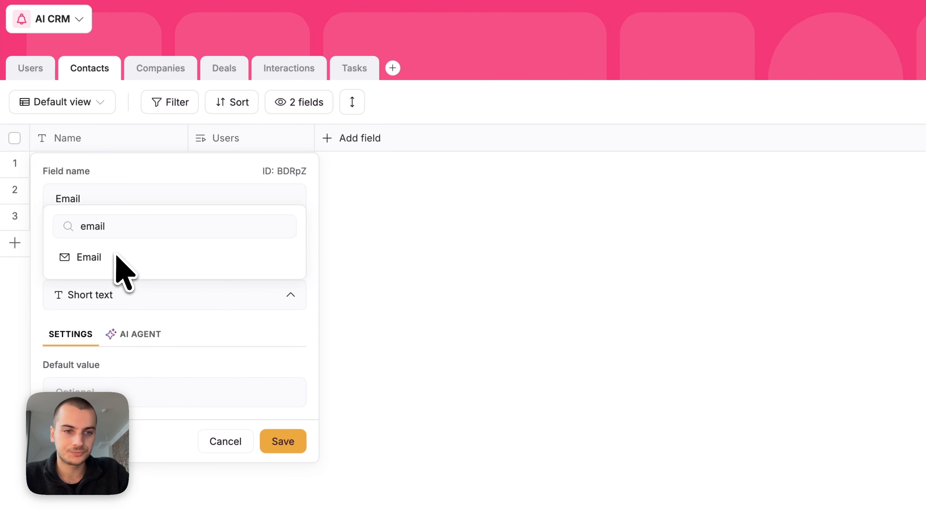
click(116, 257)
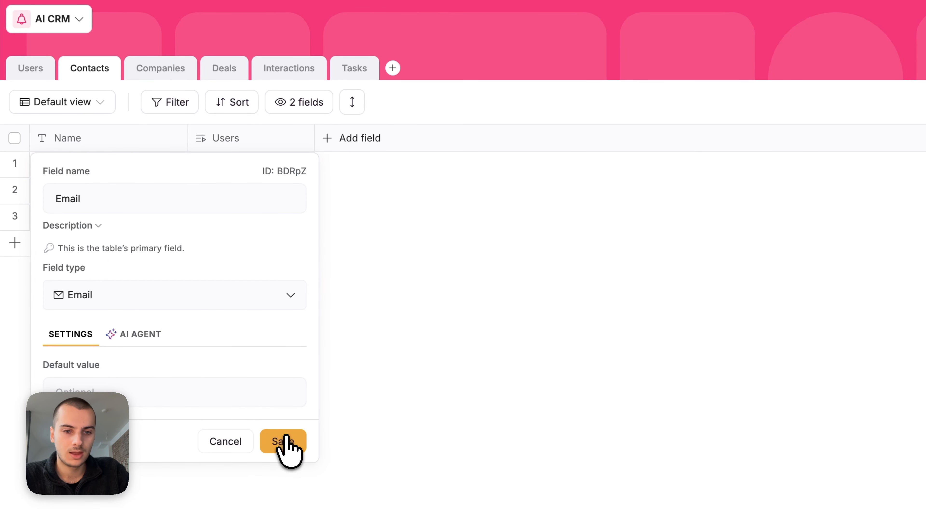
click(283, 442)
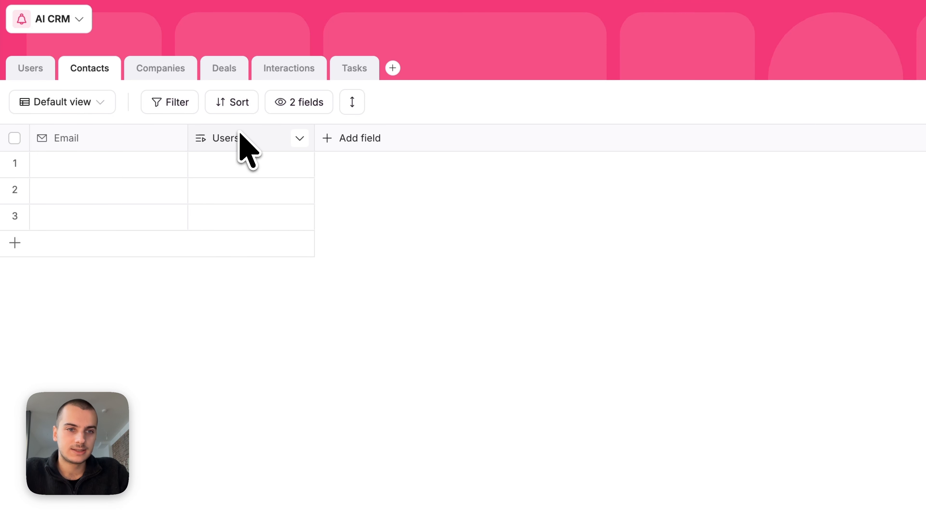
click(22, 69)
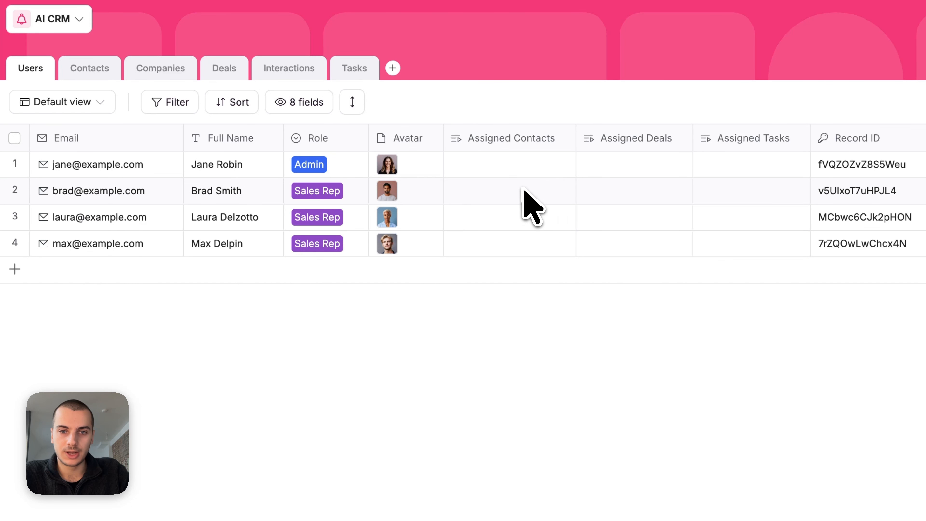
click(84, 73)
Step: Rename the Users field to Contact Owner, link row 1 to the first user, and widen the column
double_click(226, 138)
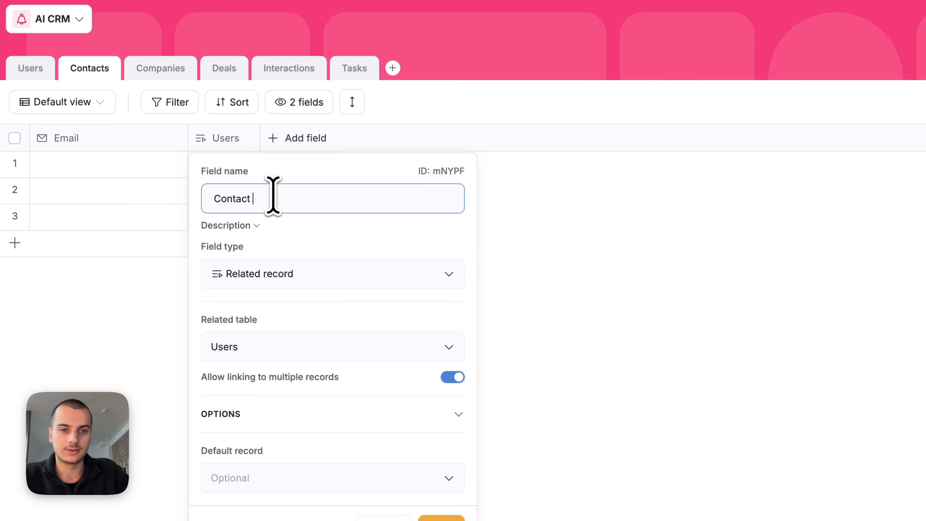
key(Return)
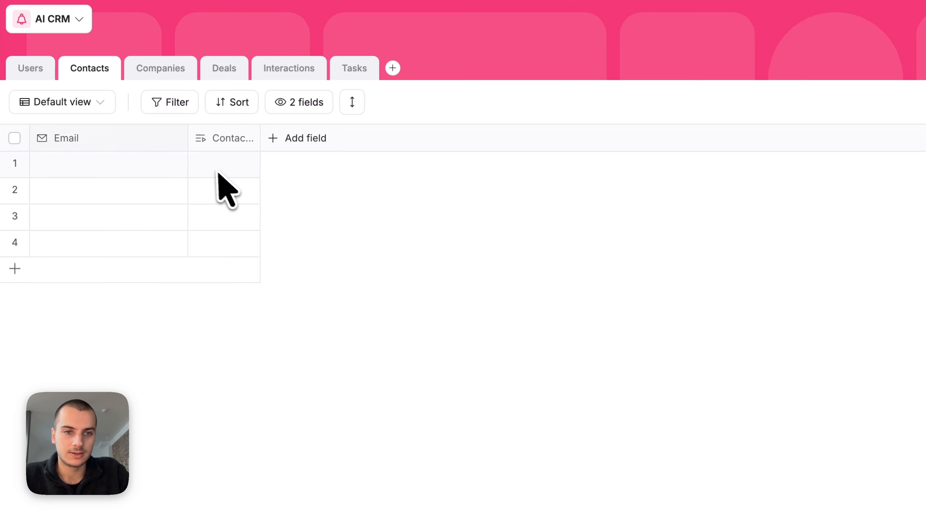
click(226, 164)
click(284, 274)
click(525, 256)
click(375, 226)
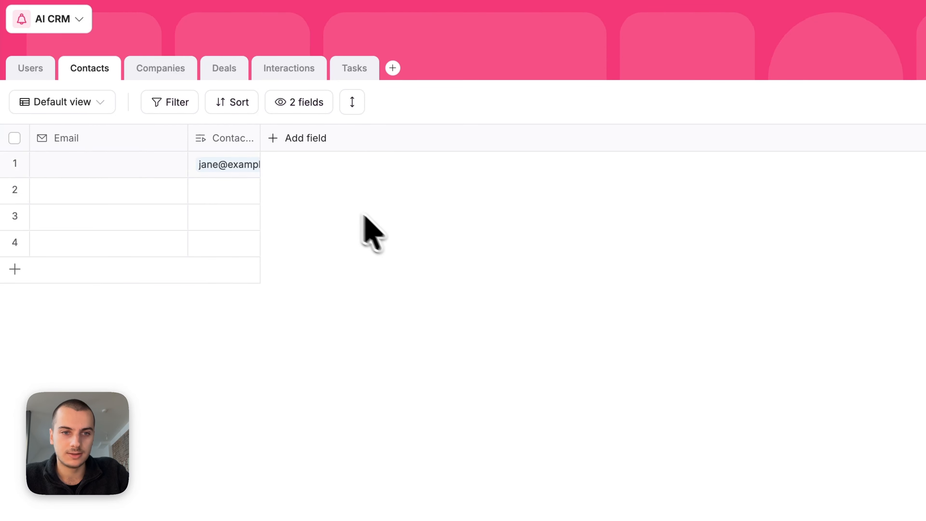
drag(259, 138, 311, 139)
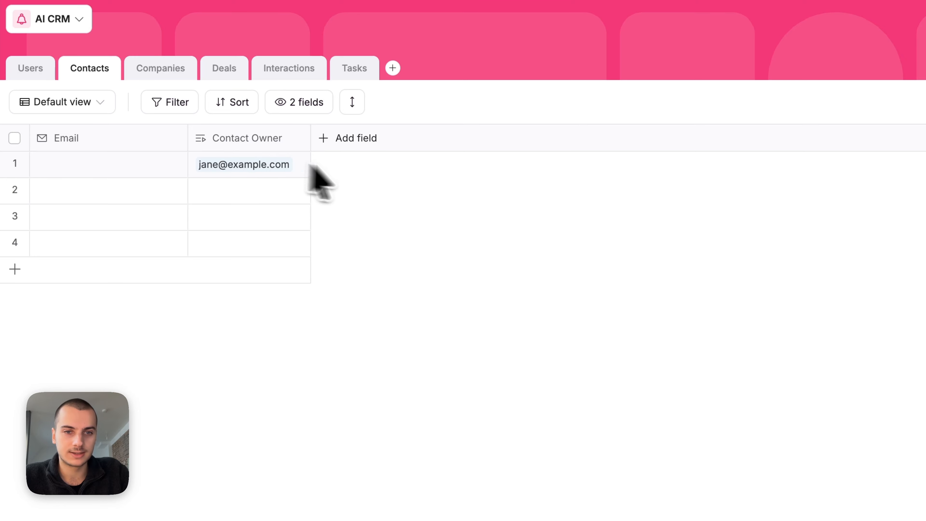
click(332, 135)
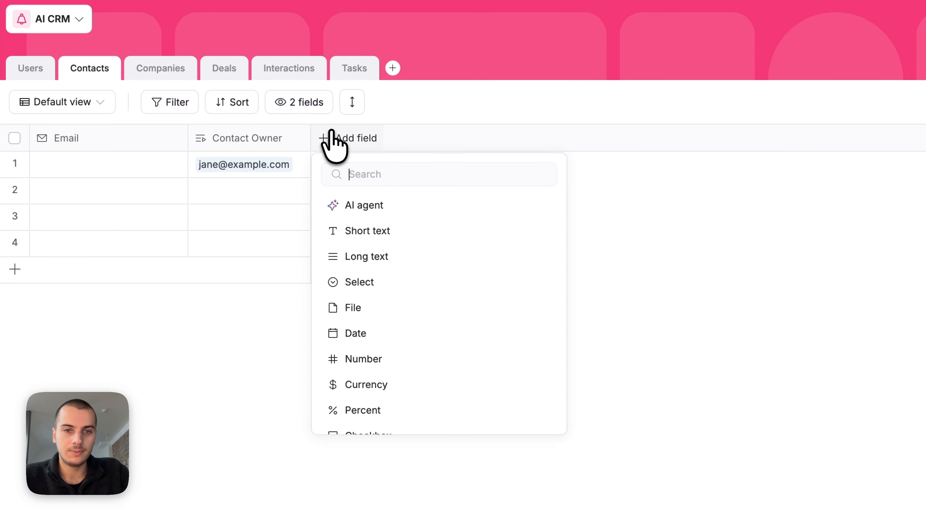
Step: Add First Name, Last Name and Job Title short text fields to Contacts
click(403, 231)
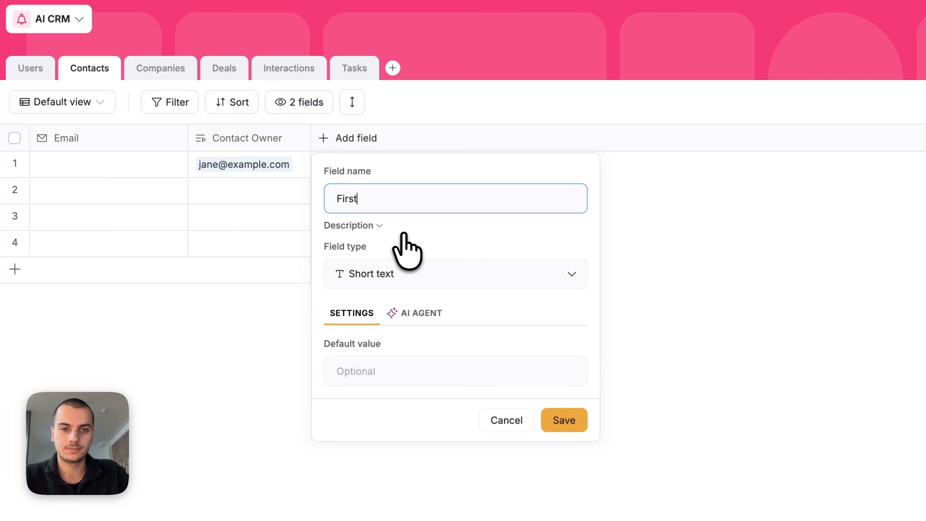
key(Return)
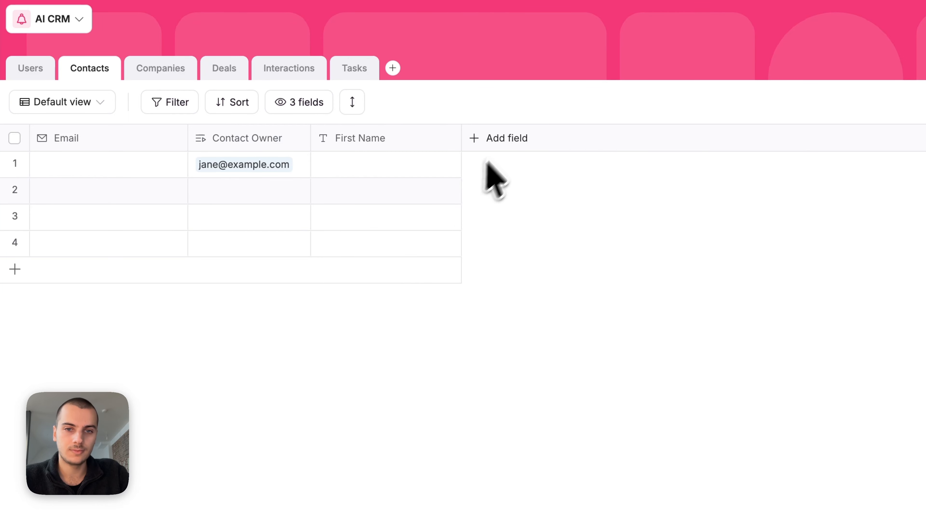
click(506, 139)
text(tex)
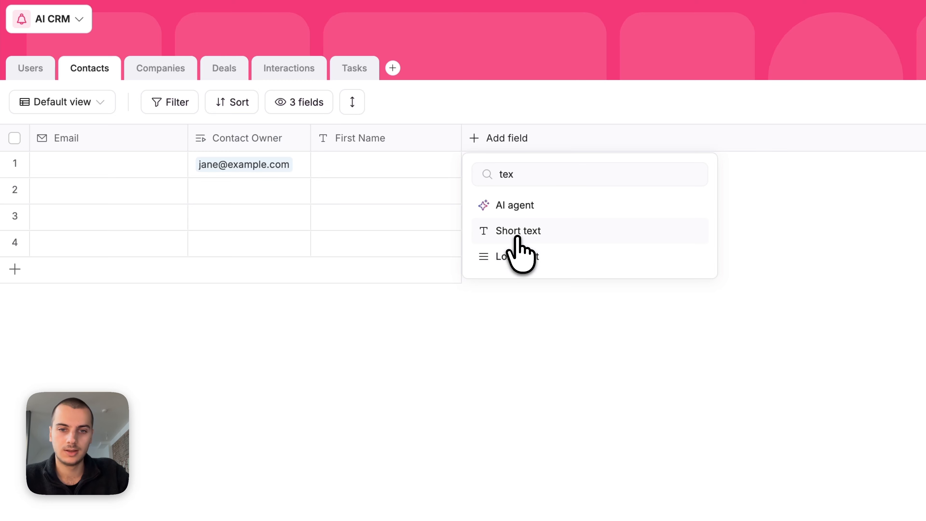
click(518, 232)
text(Last Na)
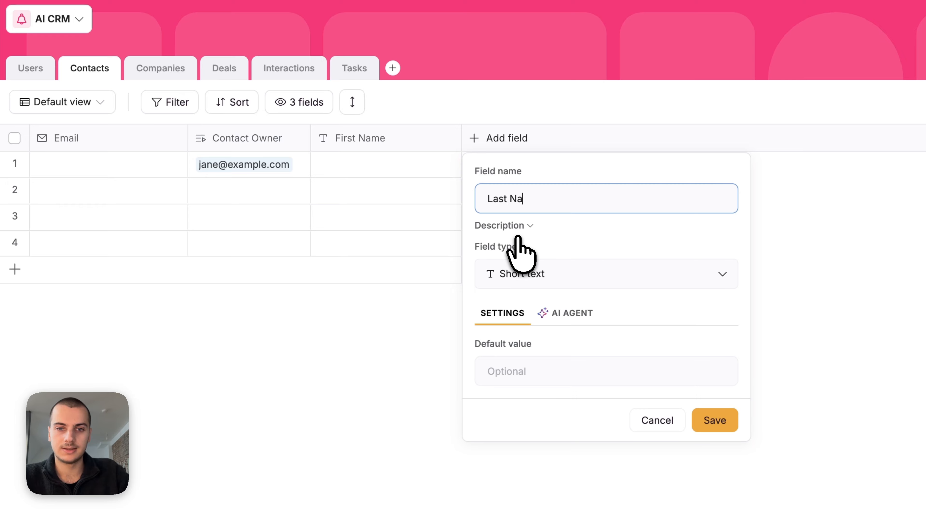
text(me)
key(Return)
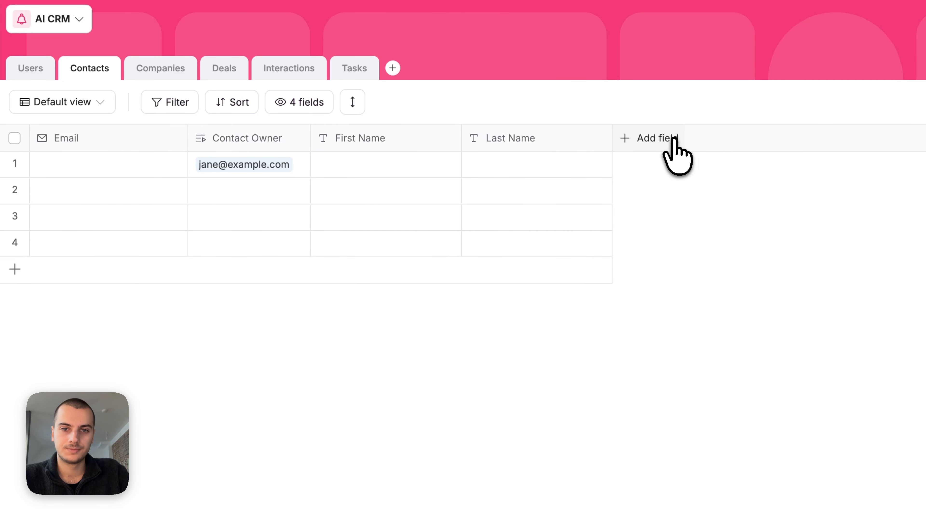
click(676, 155)
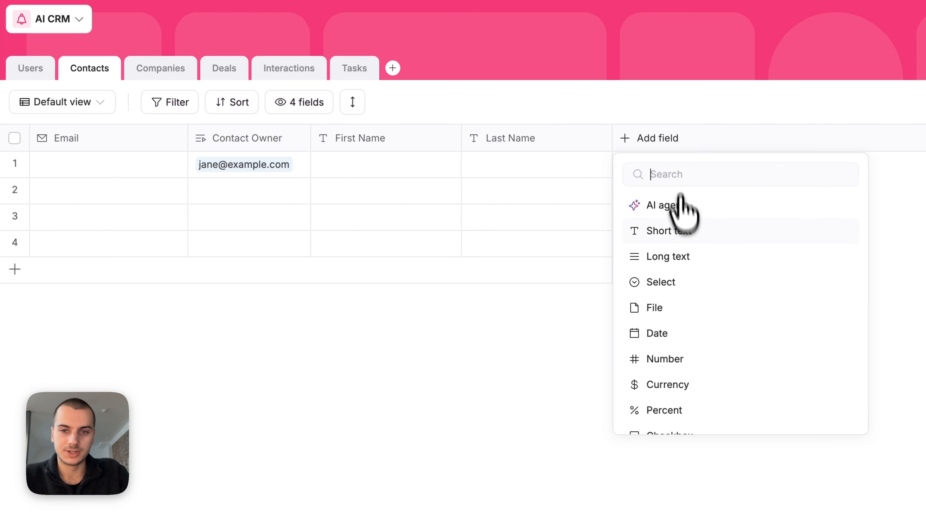
click(685, 232)
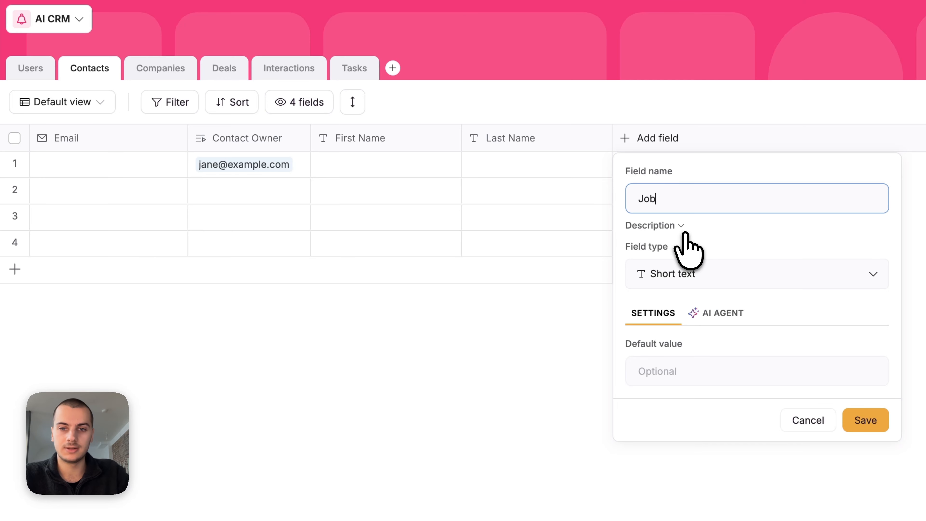
key(Return)
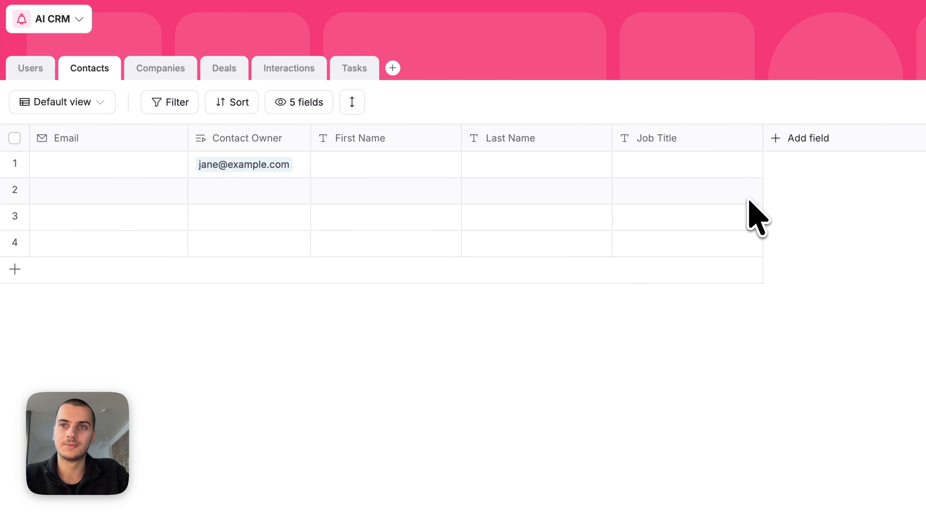
Step: Add a Phone number field named Phone Number to Contacts
click(792, 140)
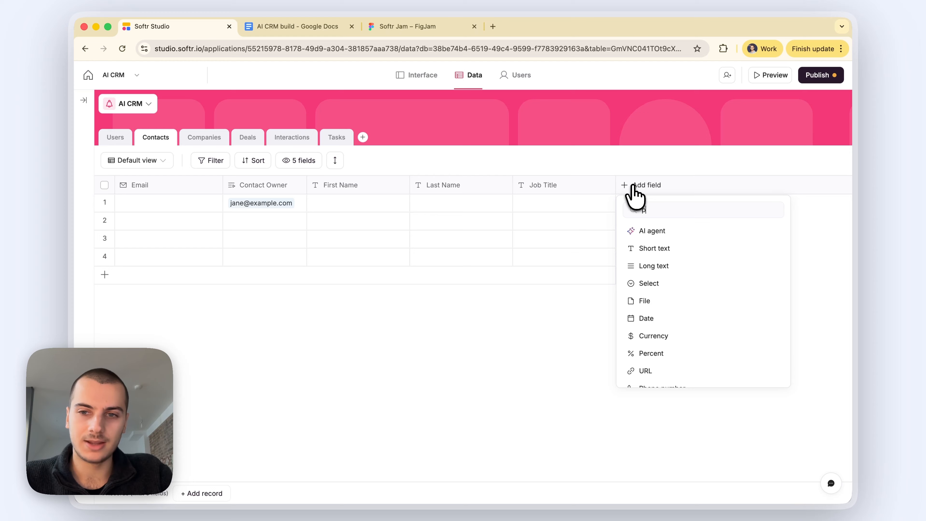
text(phon)
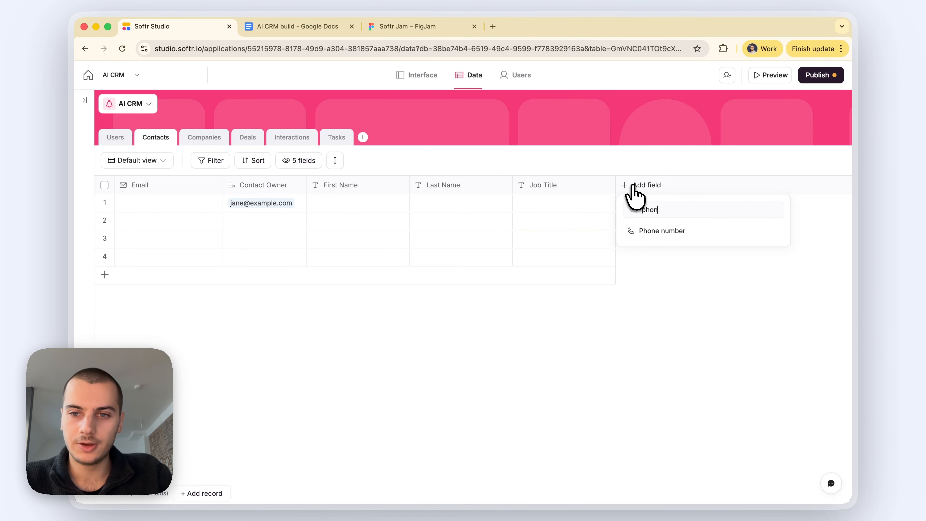
click(649, 231)
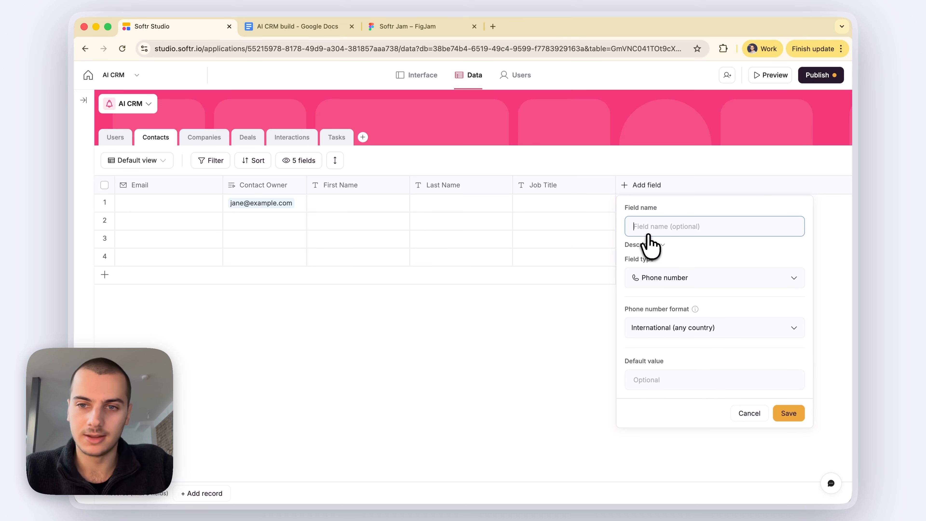
text(Phone Numbe)
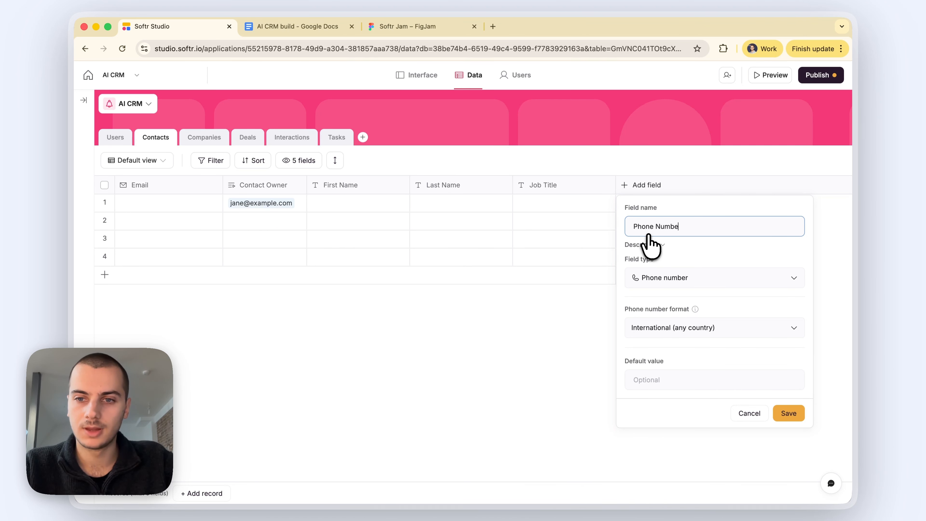
text(r)
key(Return)
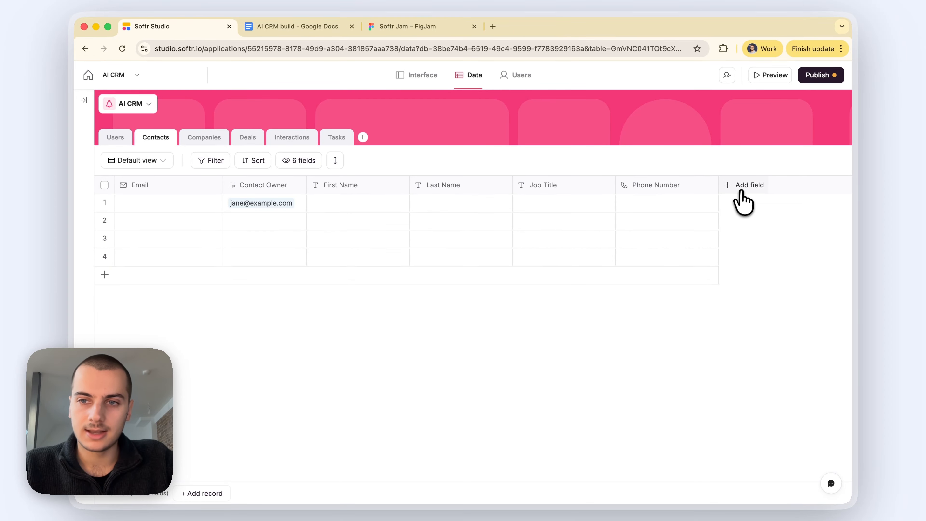
Step: Review the Contacts and Companies boxes in the FigJam relationship diagram
click(743, 199)
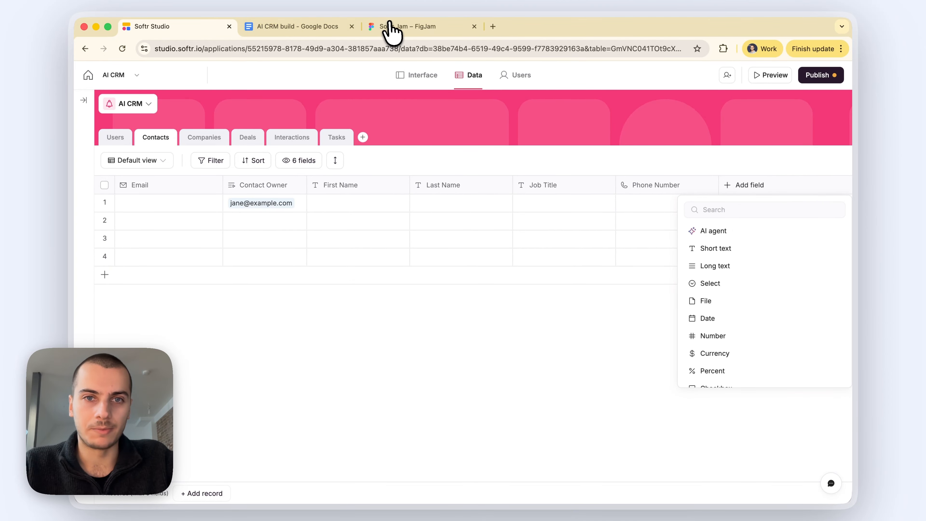
click(392, 26)
click(554, 163)
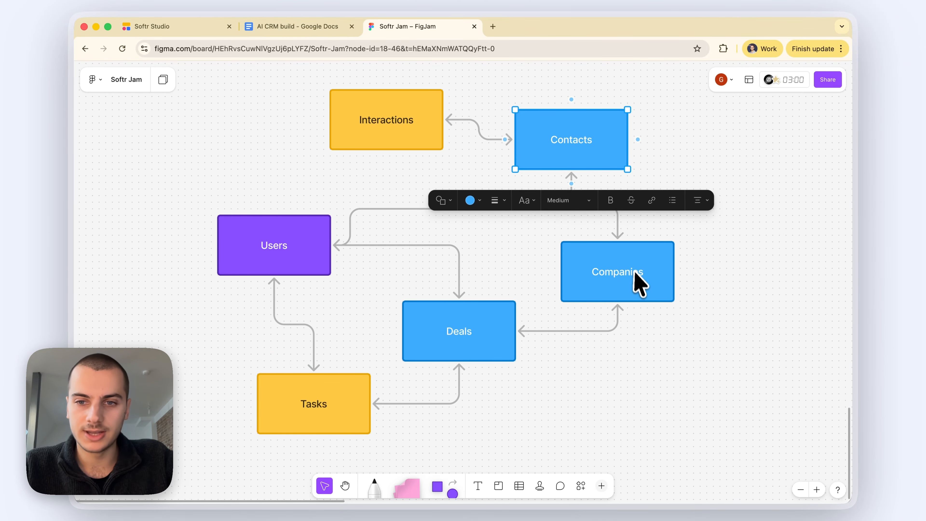
click(740, 289)
click(646, 284)
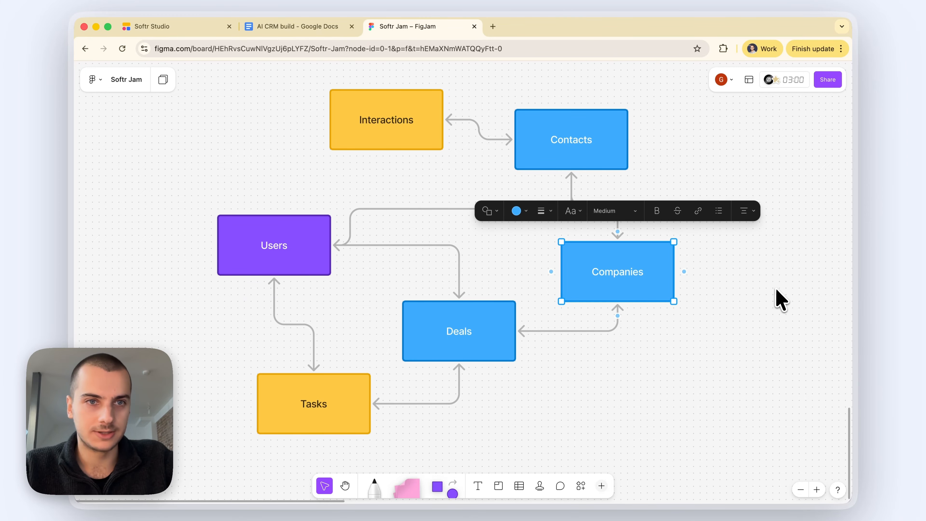
click(779, 299)
Step: Add a Related record field named Company linked to the Companies table, skipping lookups
click(182, 26)
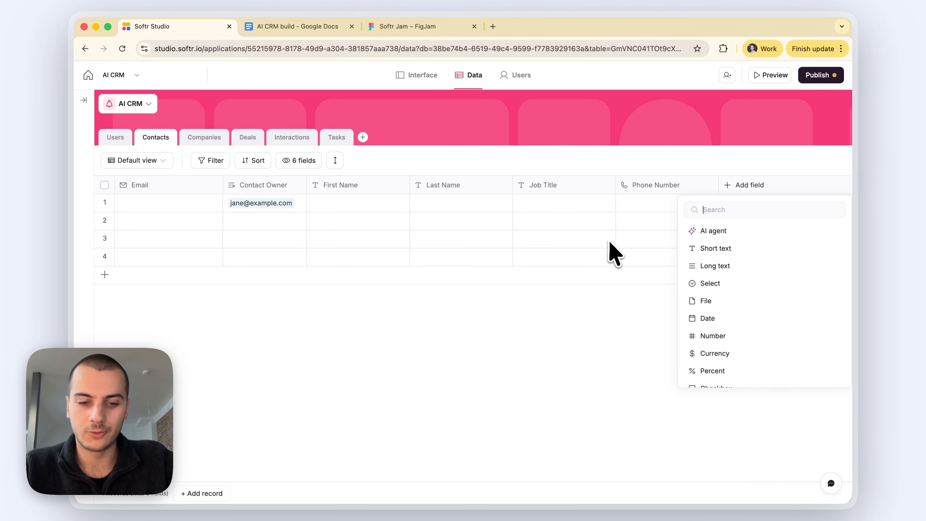
text(rel)
click(765, 249)
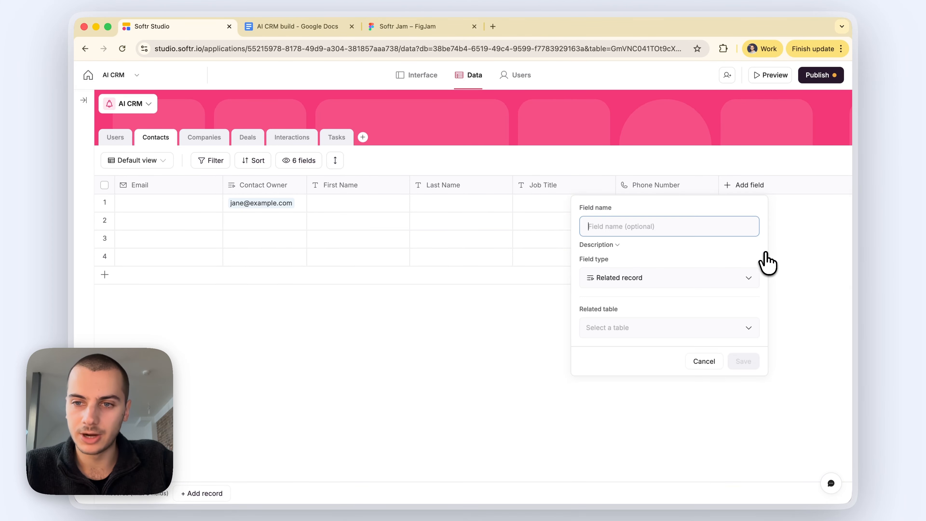
text(Company)
click(704, 329)
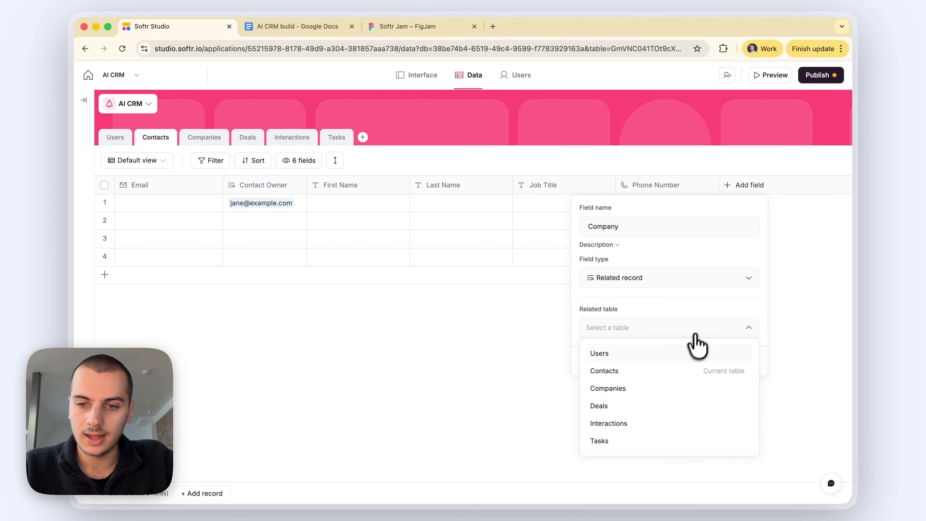
click(668, 388)
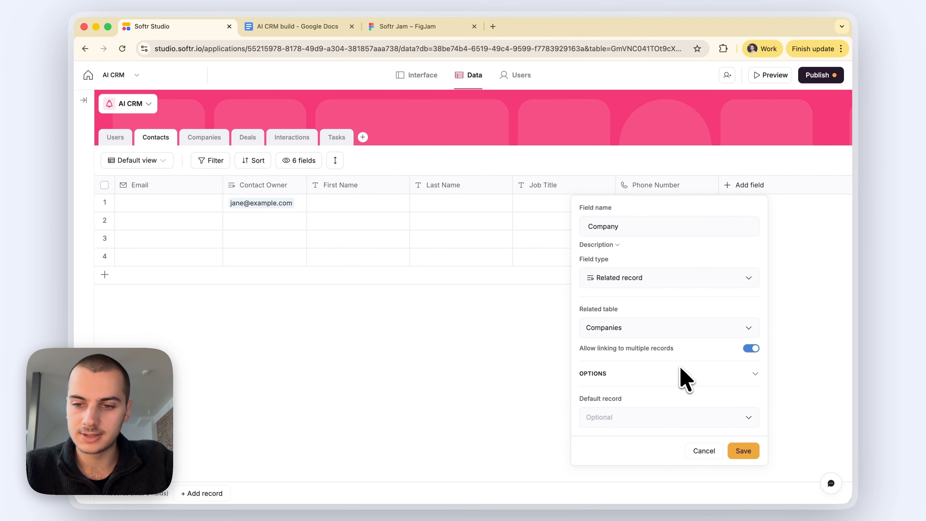
click(742, 451)
click(525, 388)
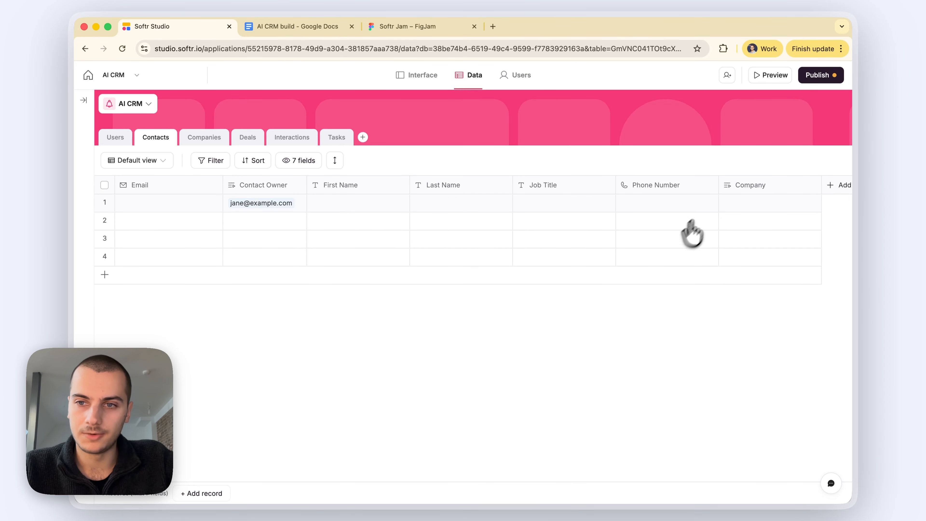
Step: Turn off multiple linking on the Company field so each contact links one company
double_click(737, 189)
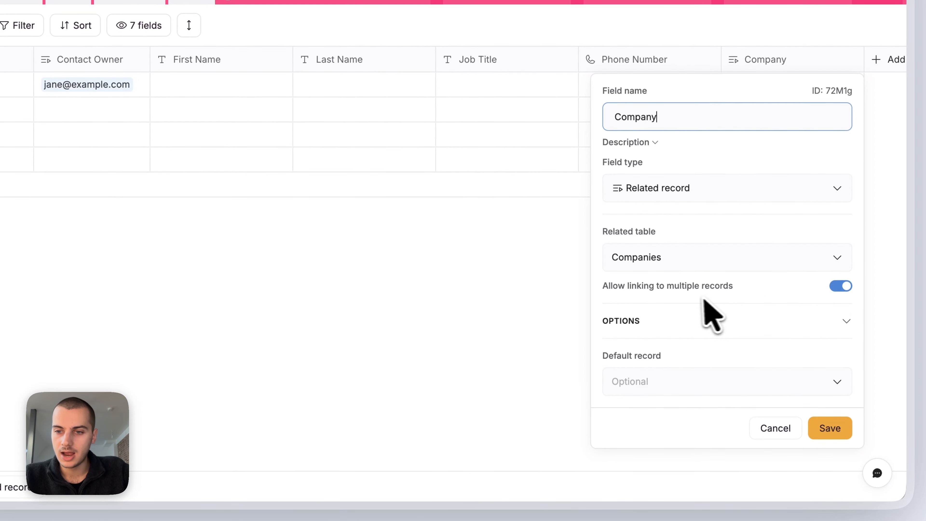
click(839, 286)
click(830, 428)
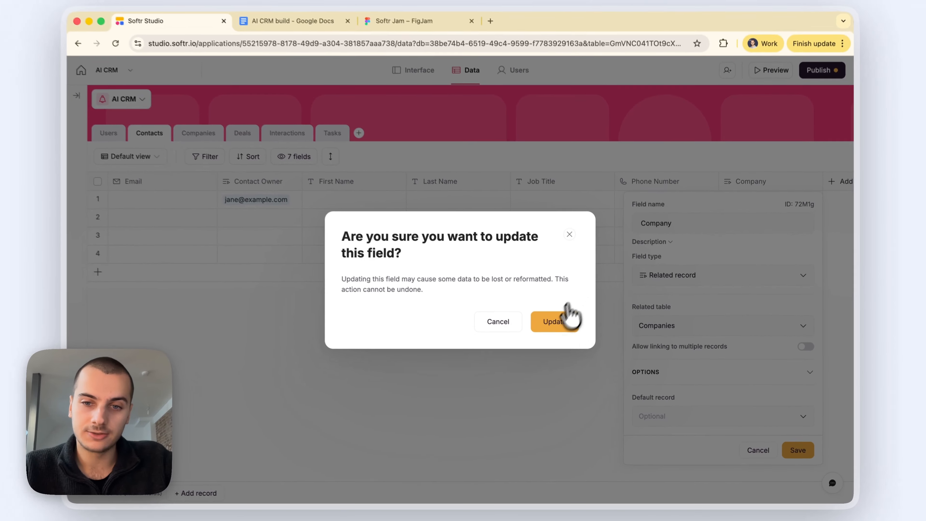
click(465, 226)
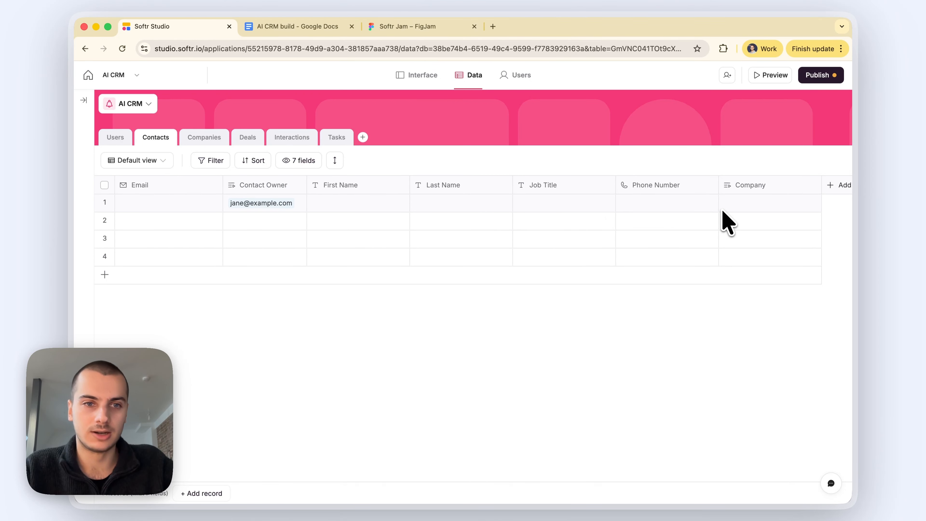
click(735, 206)
Step: Move Contact Owner after Company, then add an Interactions related-record field linked to the Interactions table
click(569, 376)
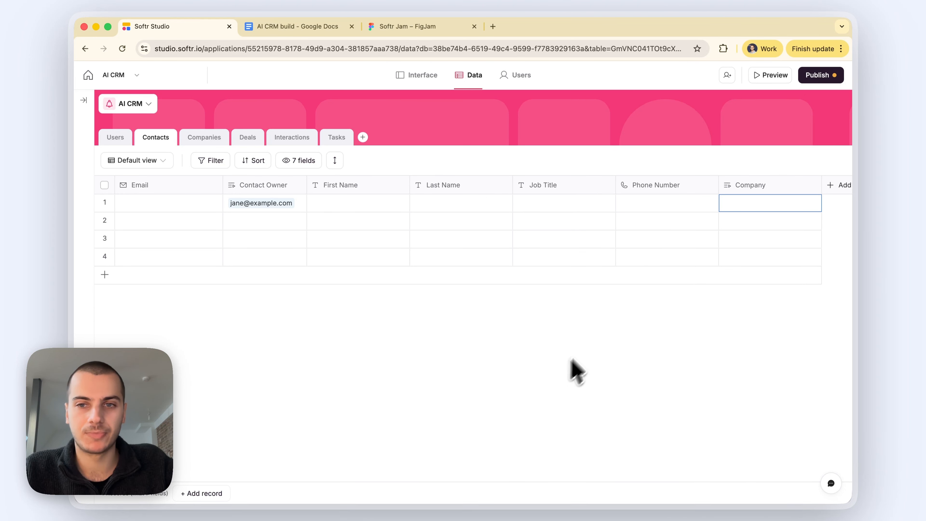
drag(257, 186, 753, 200)
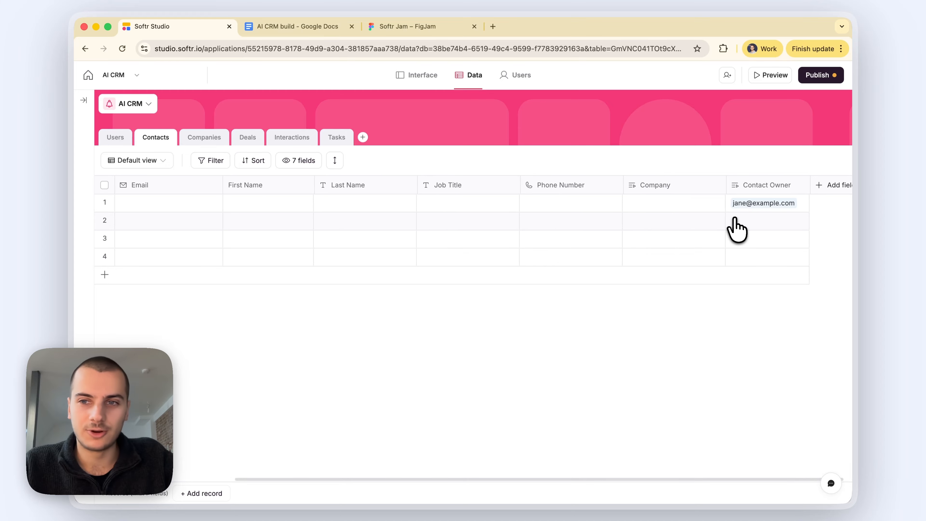
click(826, 191)
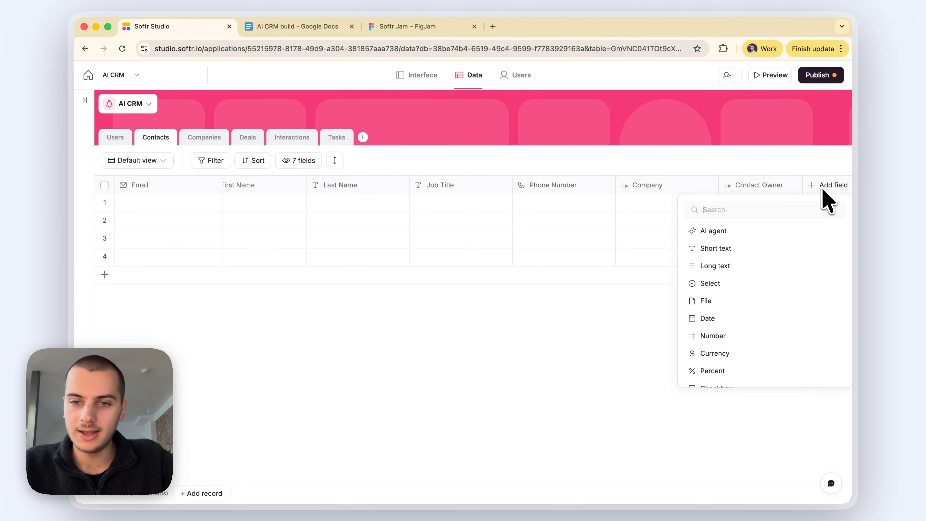
text(rel)
click(758, 246)
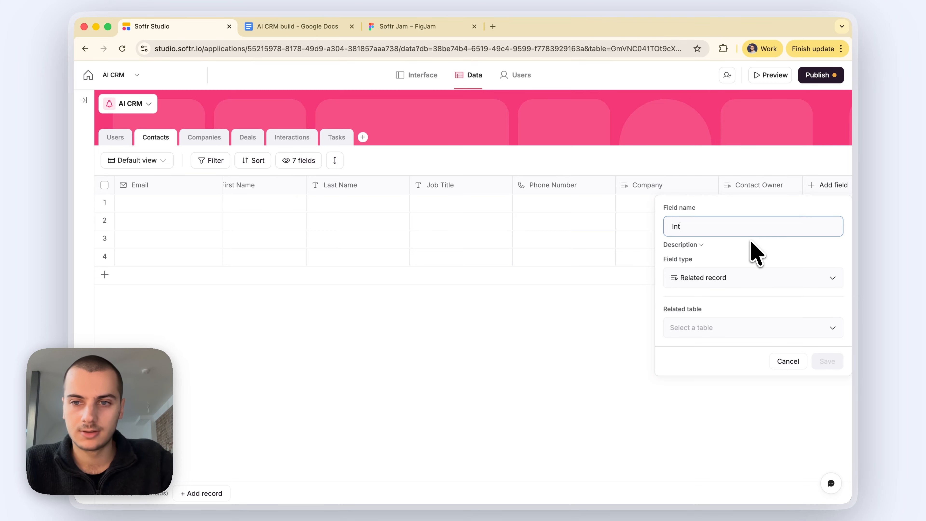
click(707, 330)
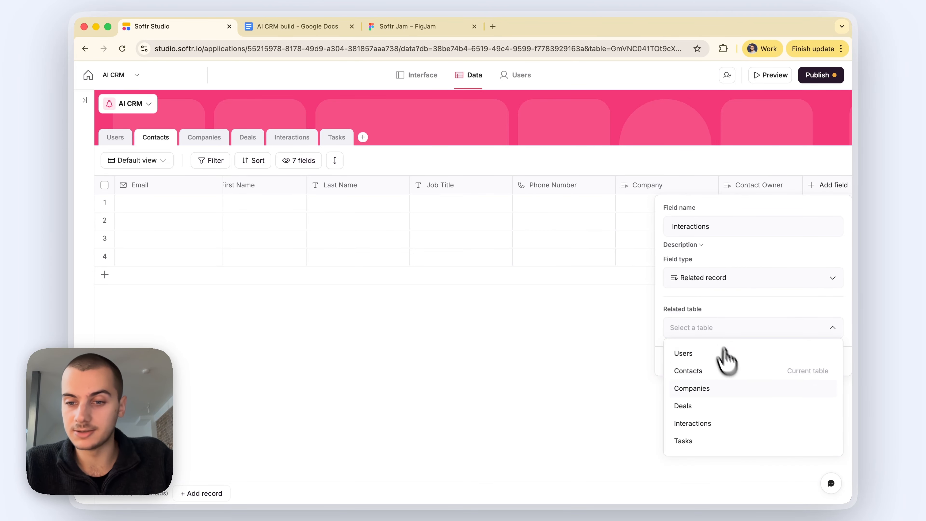
click(726, 424)
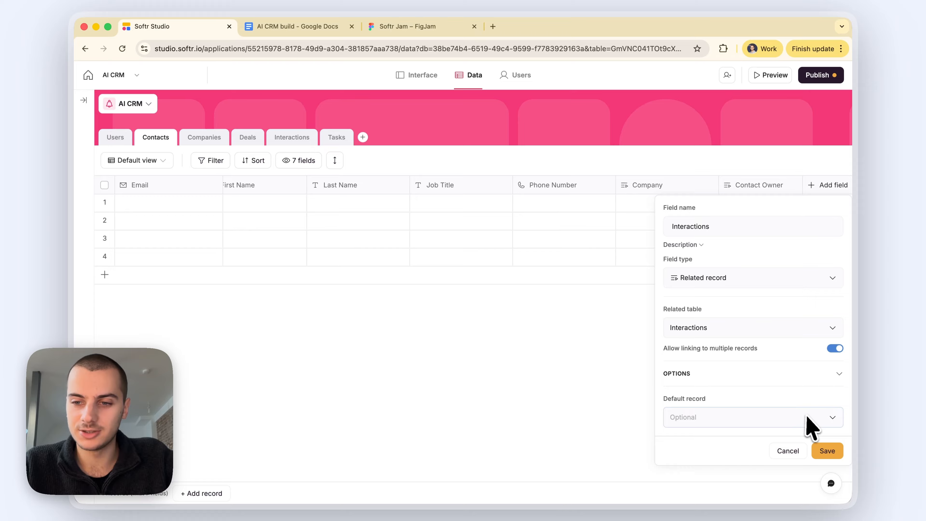
click(826, 452)
click(529, 387)
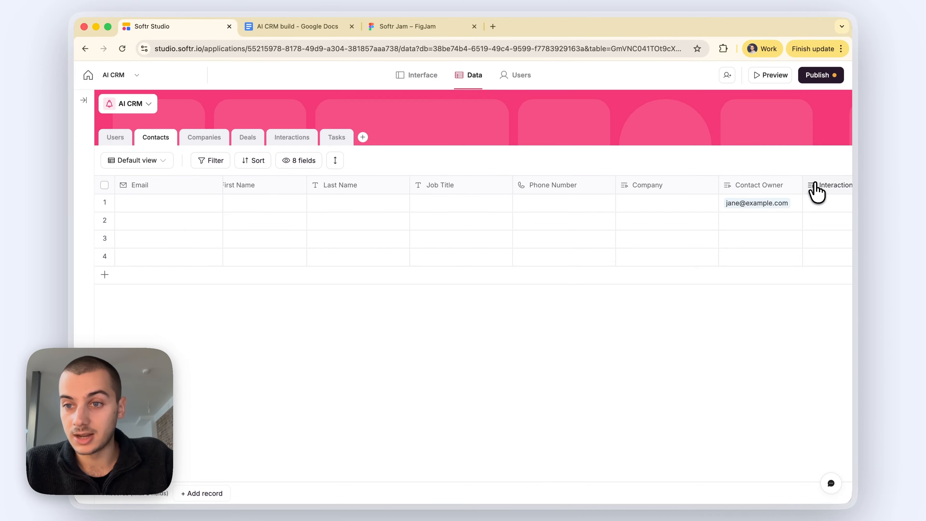
click(814, 187)
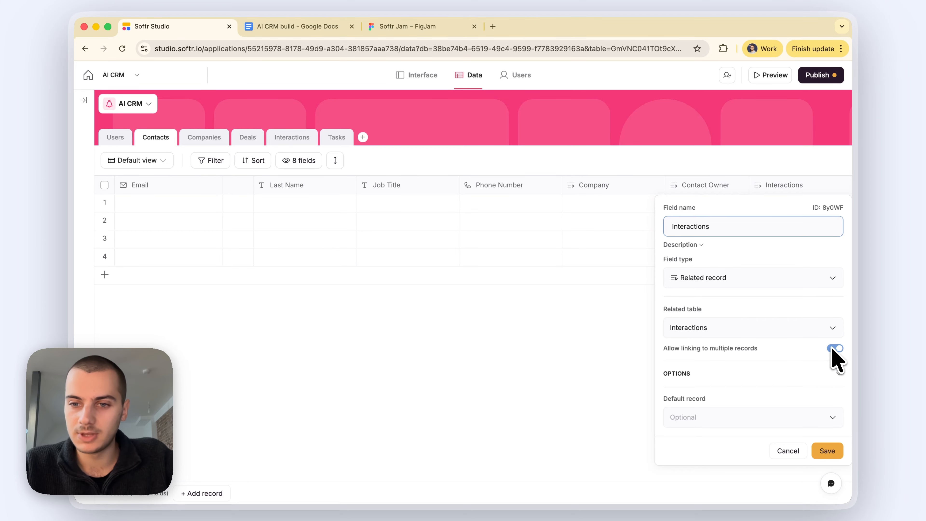
scroll(754, 361, right, 3)
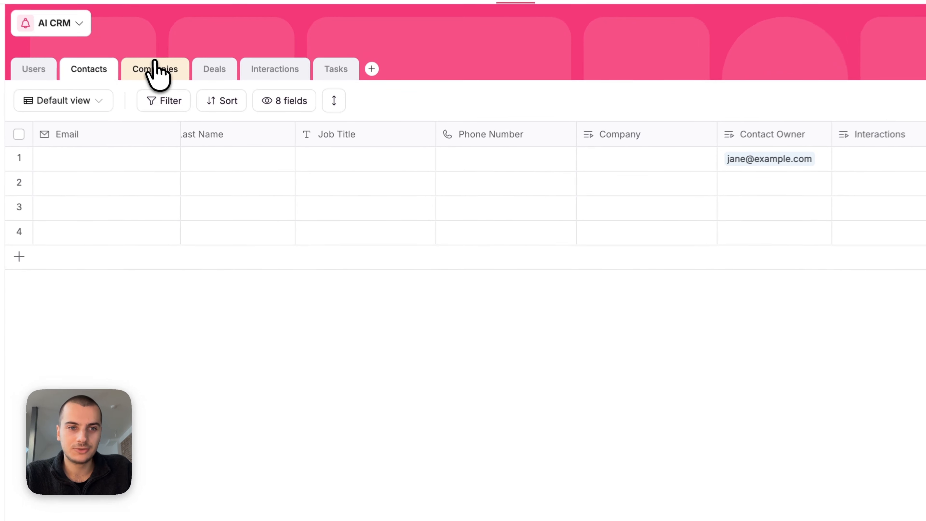
Step: Rename the Companies table's Name field to Company Name
click(209, 139)
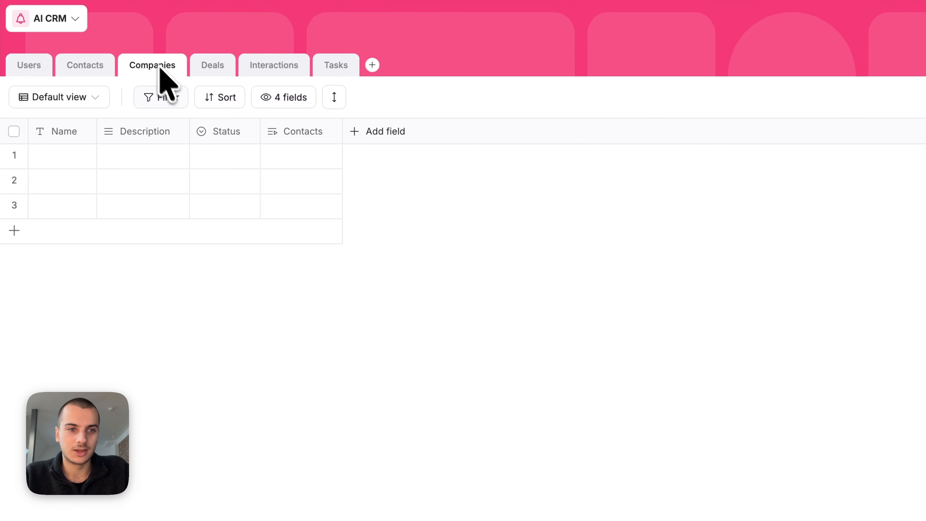
click(73, 131)
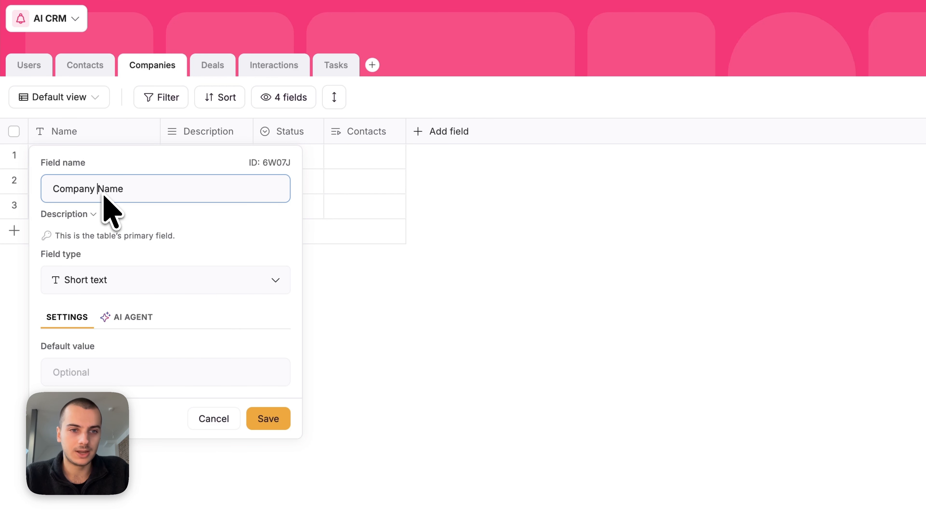
key(Return)
Step: Delete the Description and Status fields and widen the Contacts and Company Name columns
click(200, 140)
click(194, 427)
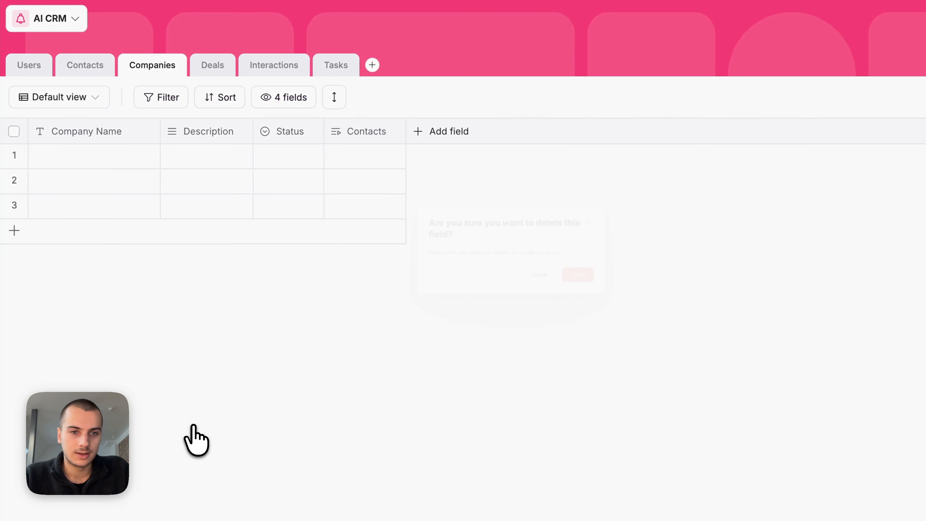
key(Return)
click(203, 140)
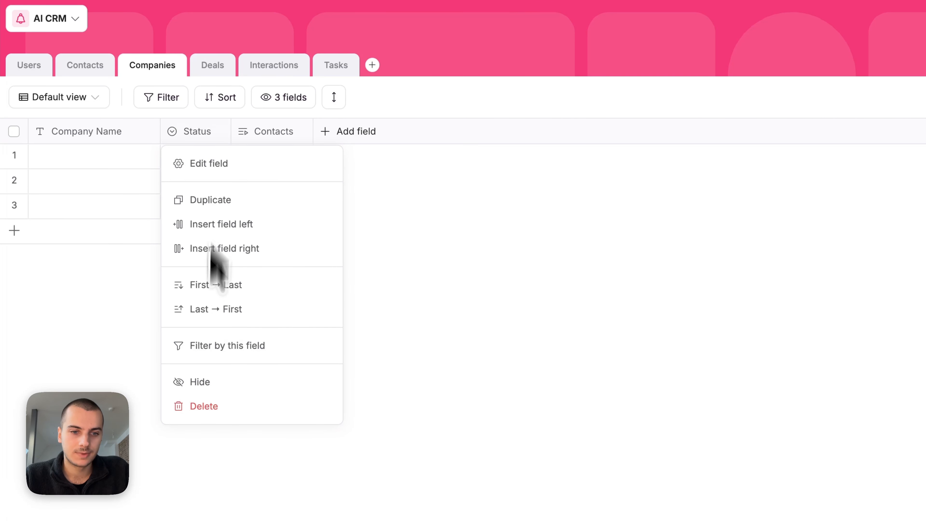
click(199, 408)
key(Return)
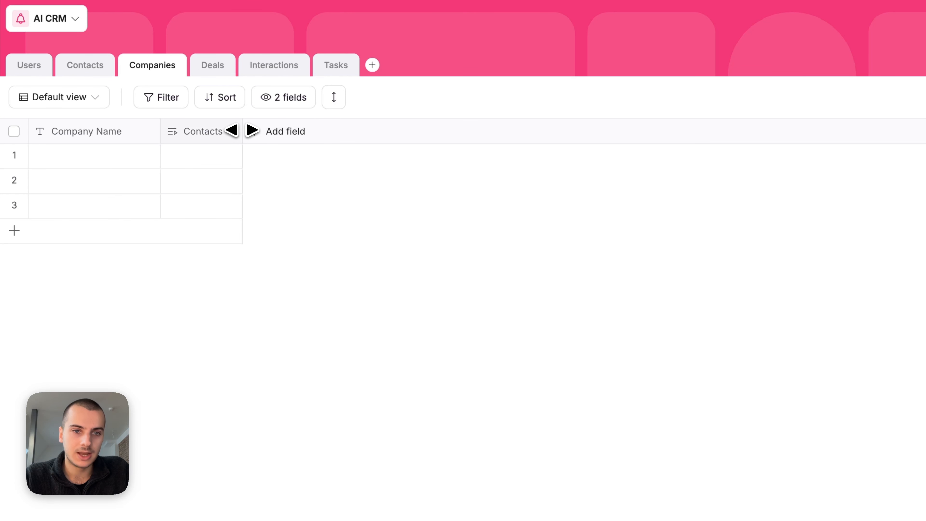
drag(241, 131, 291, 130)
drag(161, 131, 202, 130)
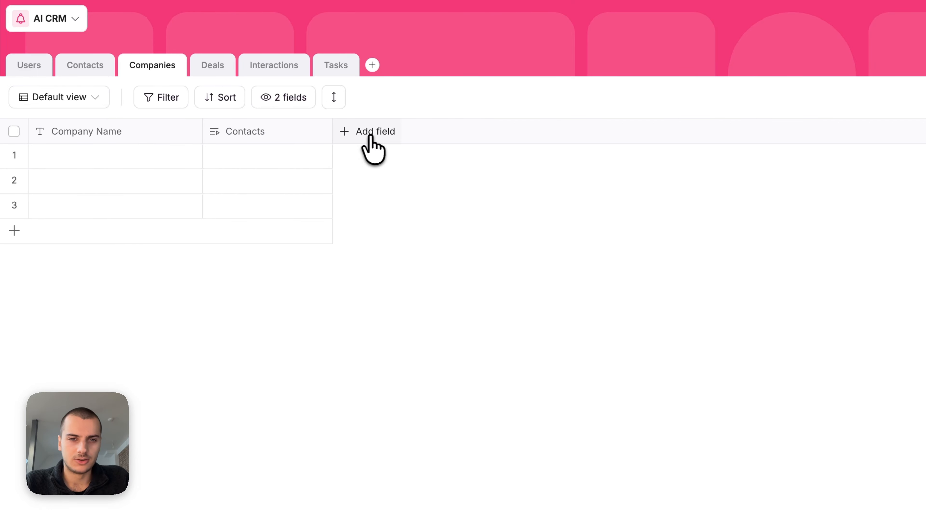
Step: Add a URL field named Website to the Companies table
click(373, 146)
text(url)
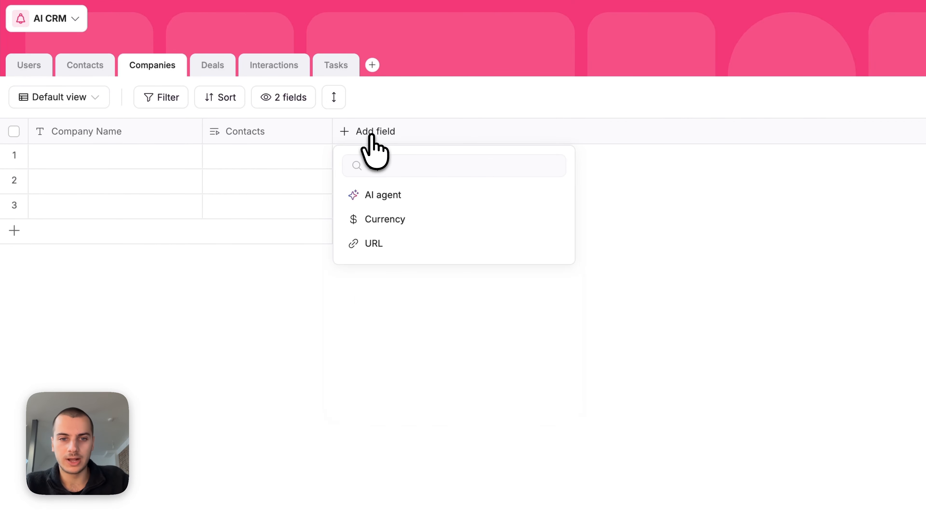
click(380, 219)
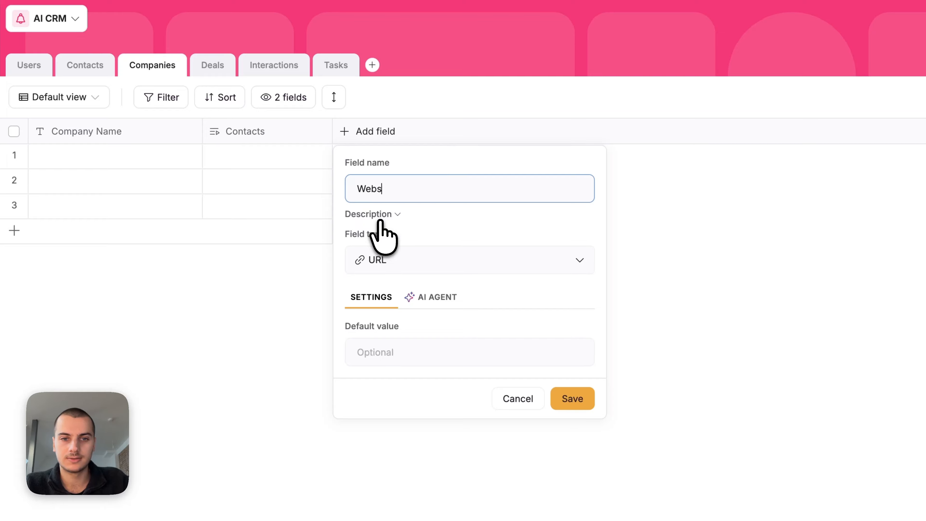
key(Return)
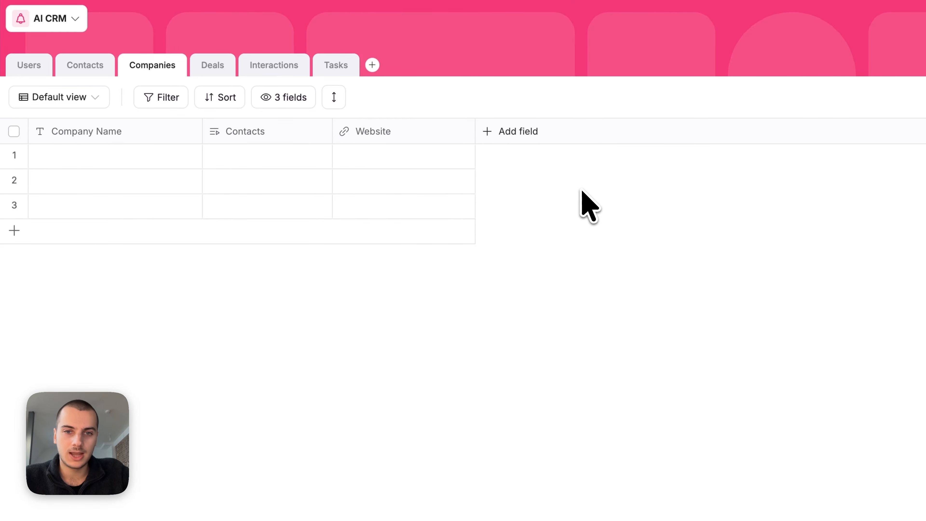
Step: Start a Select field for Industry on the Companies table
click(503, 139)
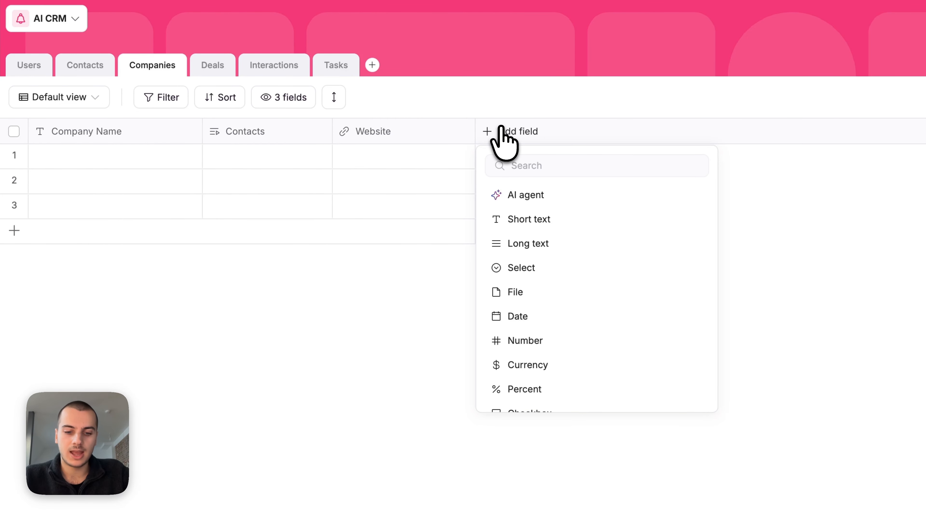
text(sel)
click(531, 218)
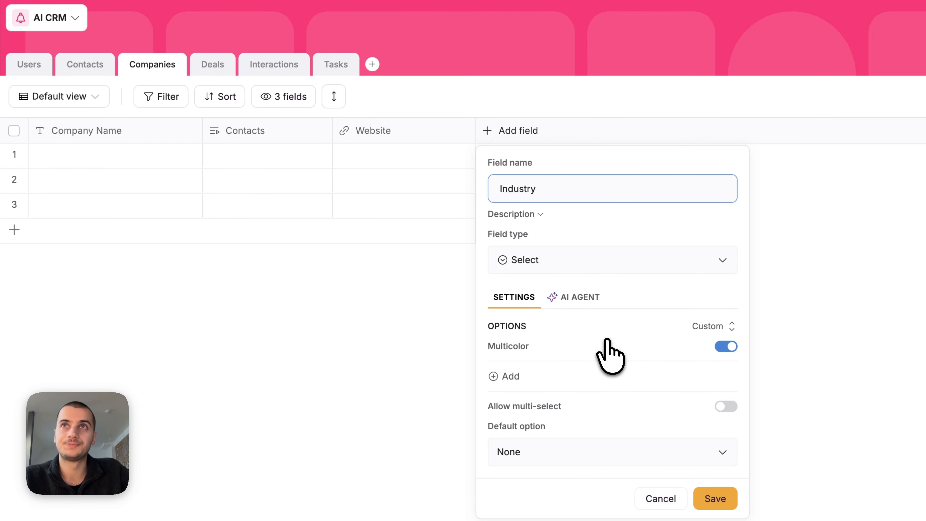
Step: Add the Industry options Technology, Healthcare, Finance and Retail & E-commerce
click(510, 376)
text(Technology)
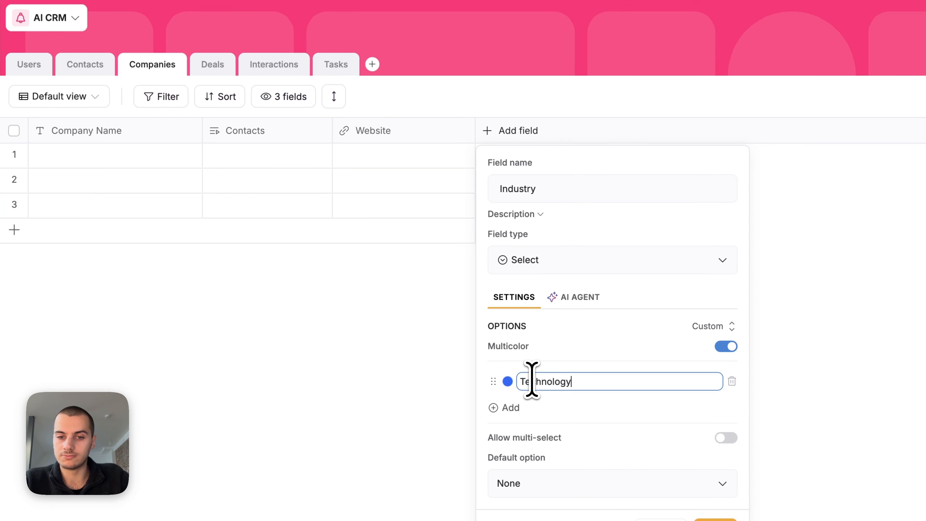
key(Return)
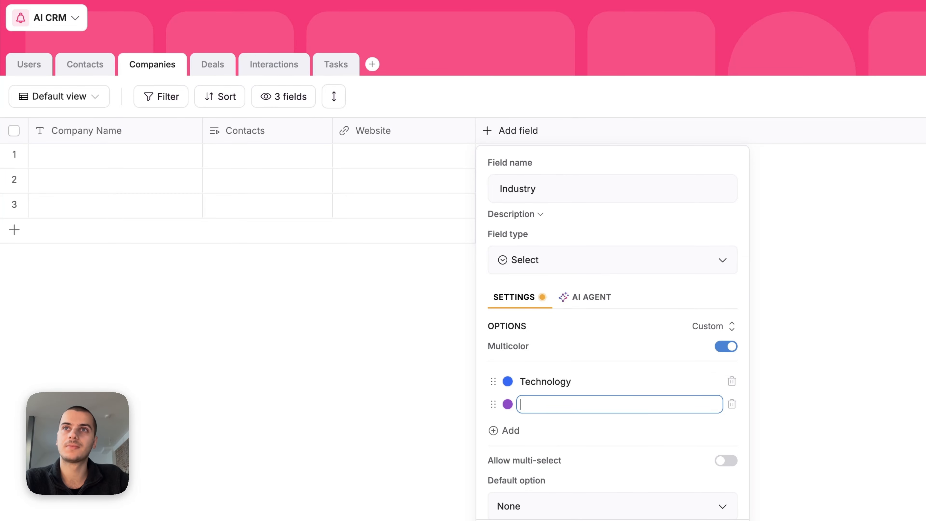
text(Healthcare)
key(Return)
text(Finance)
key(Return)
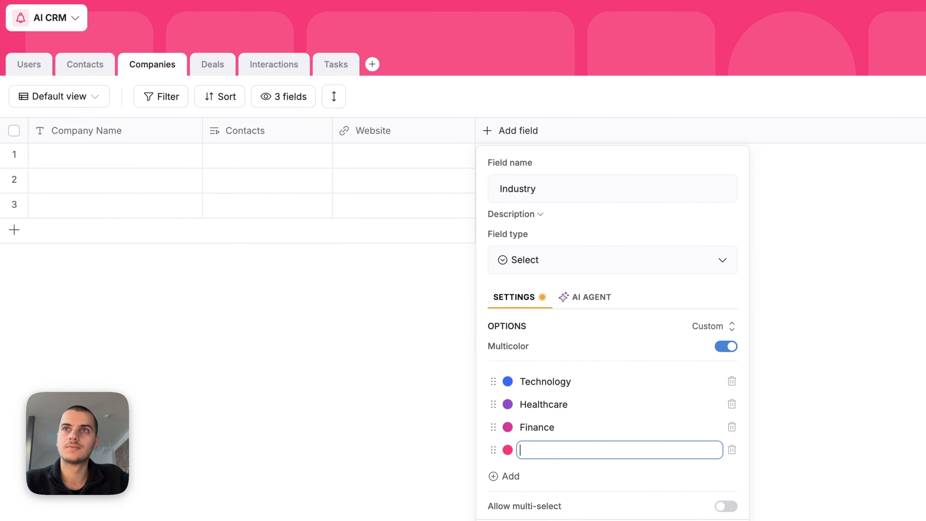
text(Retail & E-commerce)
key(Return)
Step: Add Manufacturing & Industrial, Media & Entertainment and Education, then save the Industry field
text(Manufacturing & Industrial)
key(Return)
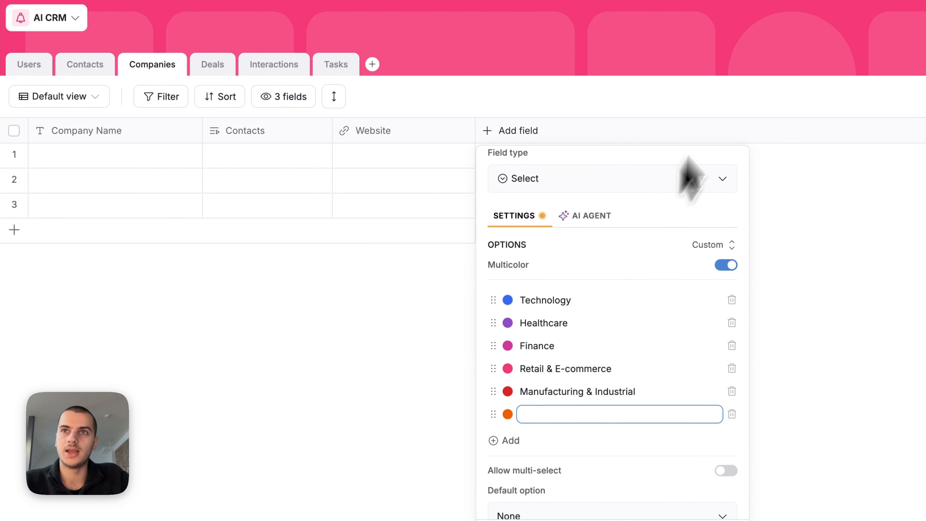
key(Return)
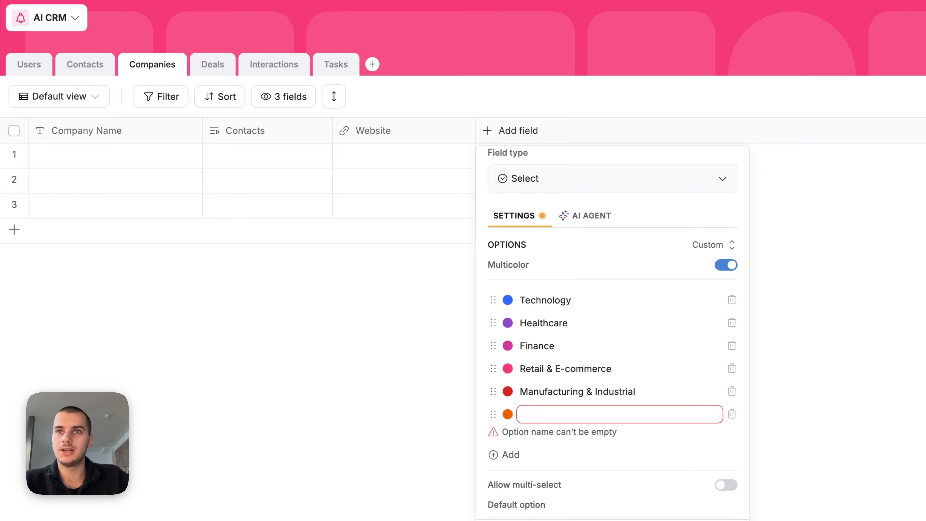
text(Media & Entertainment)
key(Return)
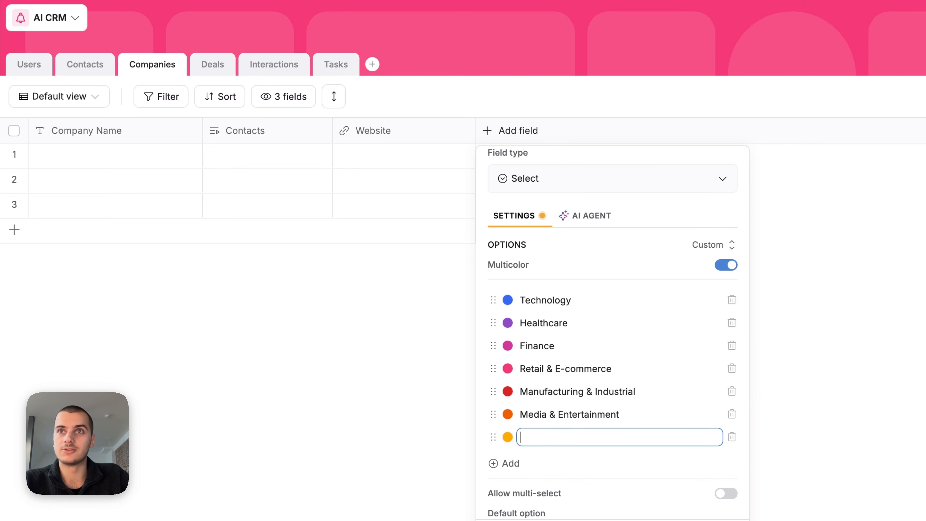
key(Return)
text(Education)
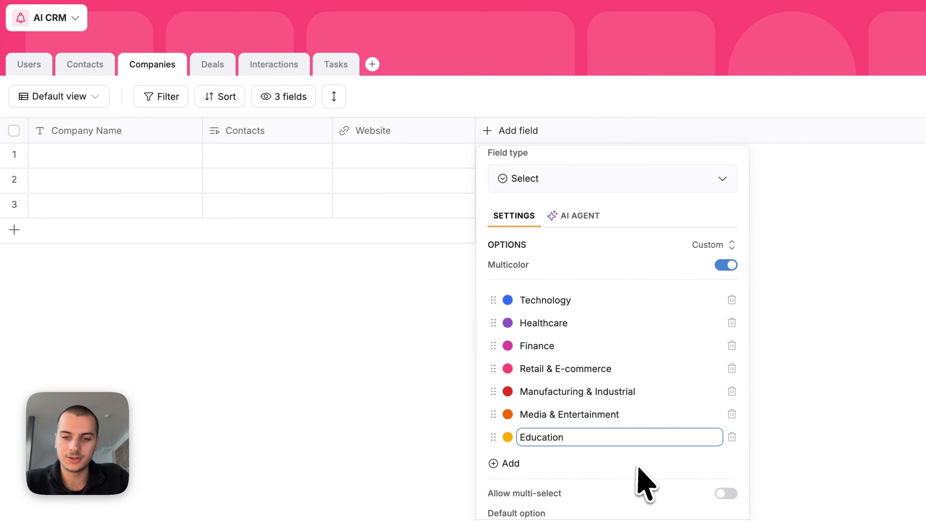
click(714, 520)
click(513, 159)
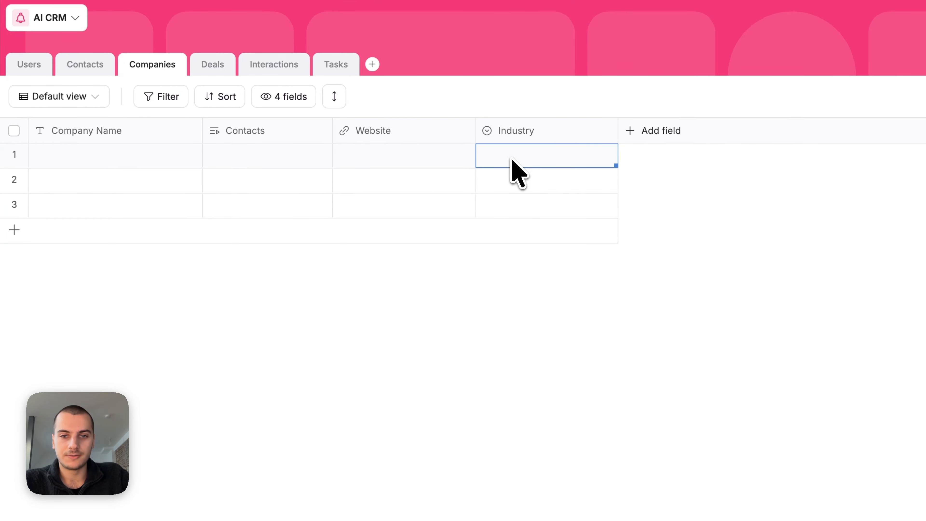
Step: Set the first company's Industry to Finance
click(513, 161)
click(555, 290)
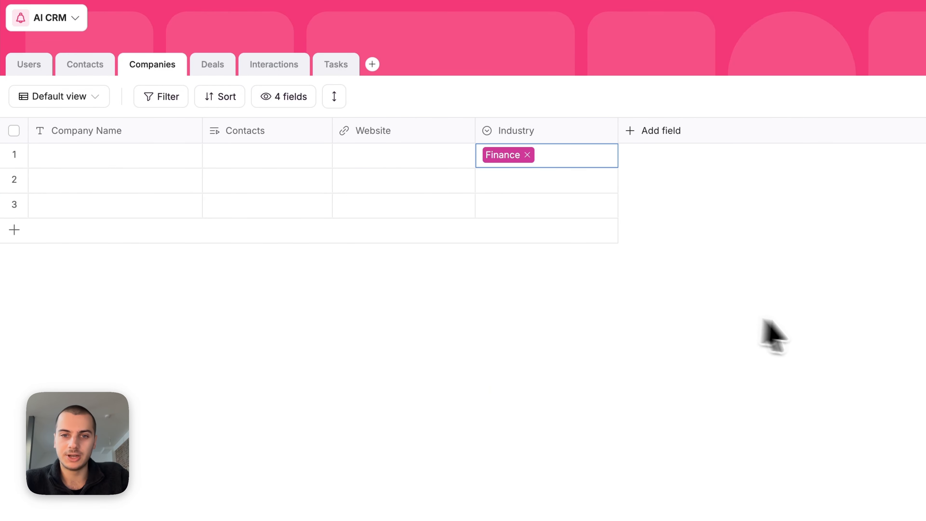
click(773, 336)
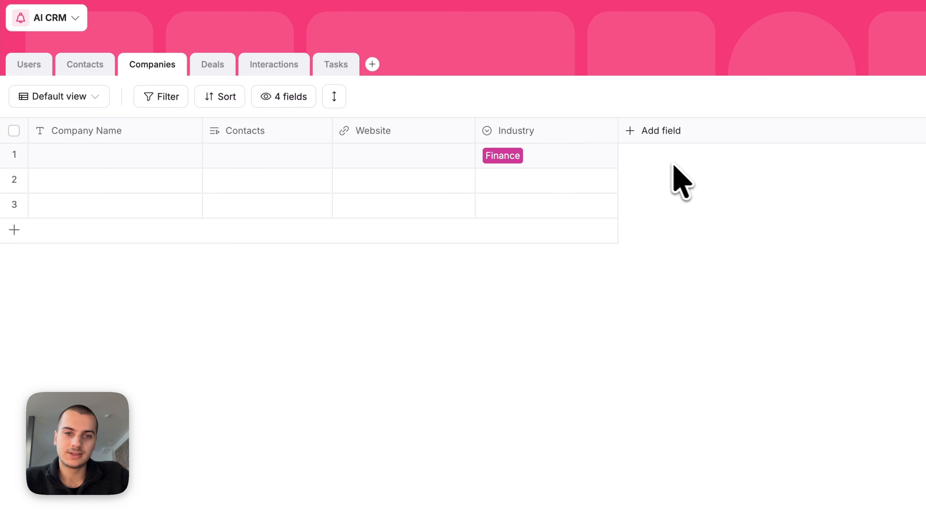
Step: Start a new AI auto-filled field in the Companies table
click(379, 151)
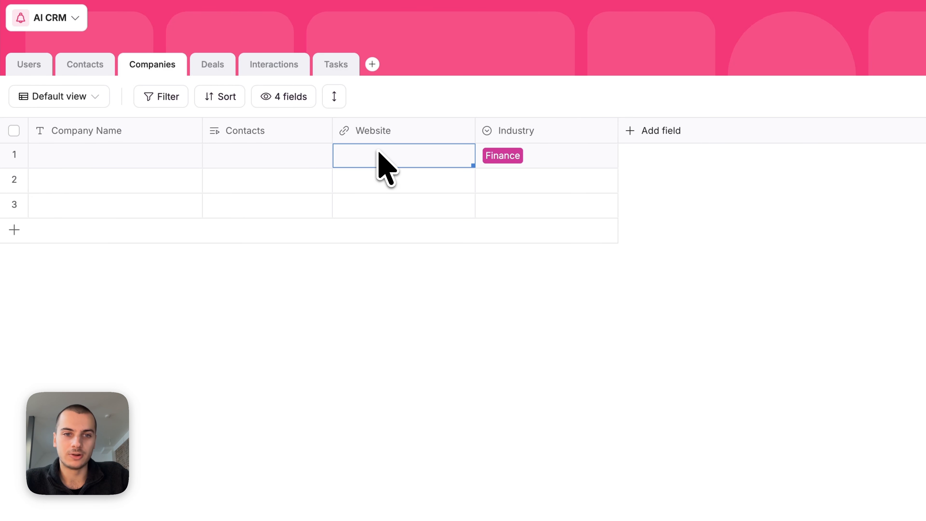
click(118, 157)
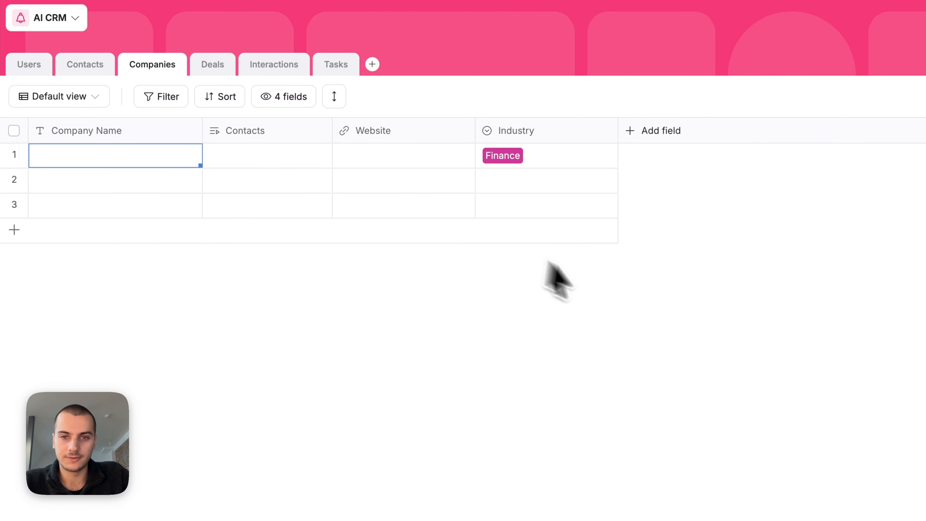
click(623, 299)
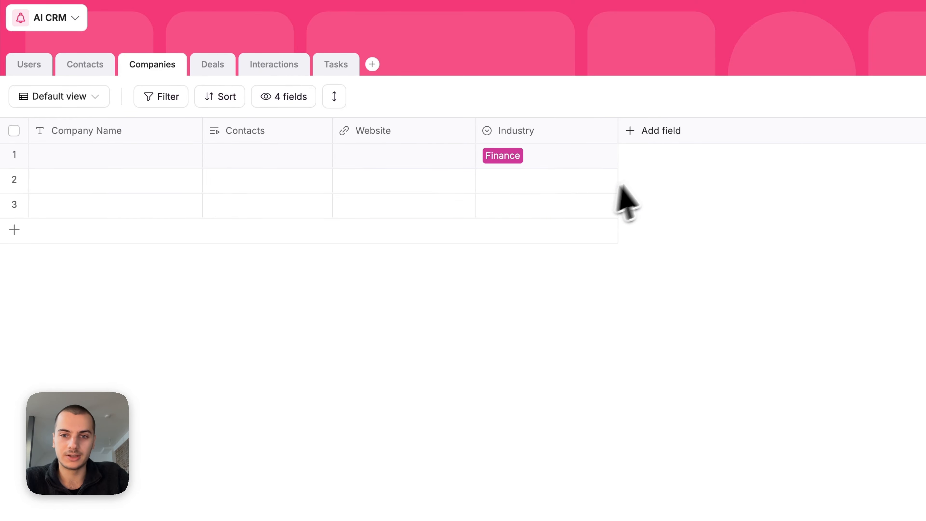
click(642, 134)
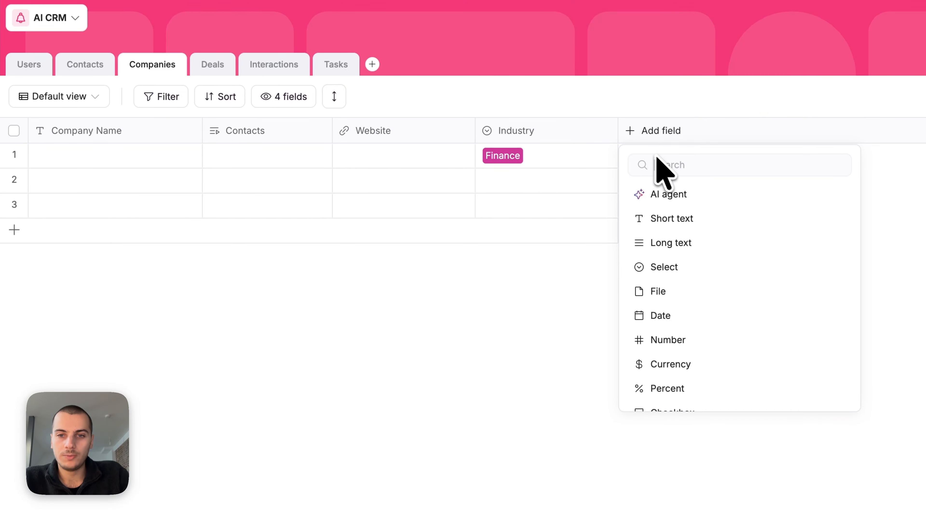
click(670, 195)
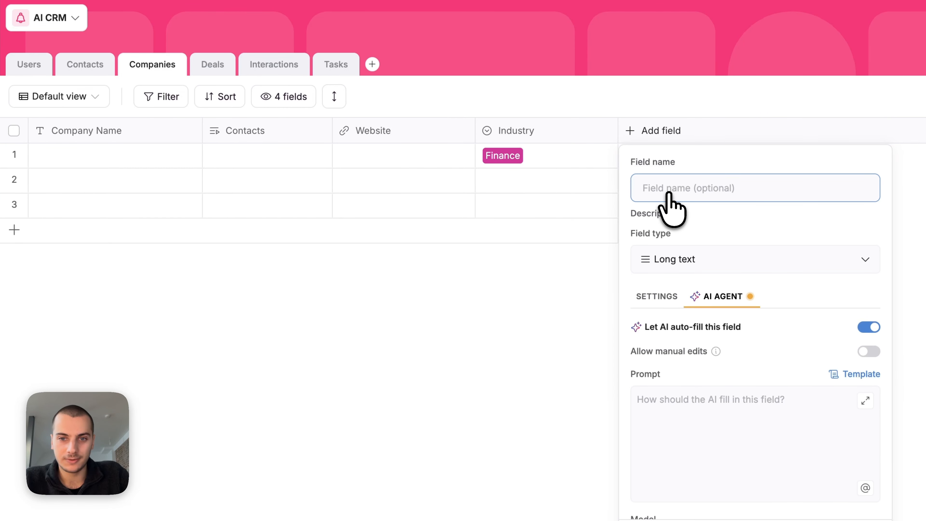
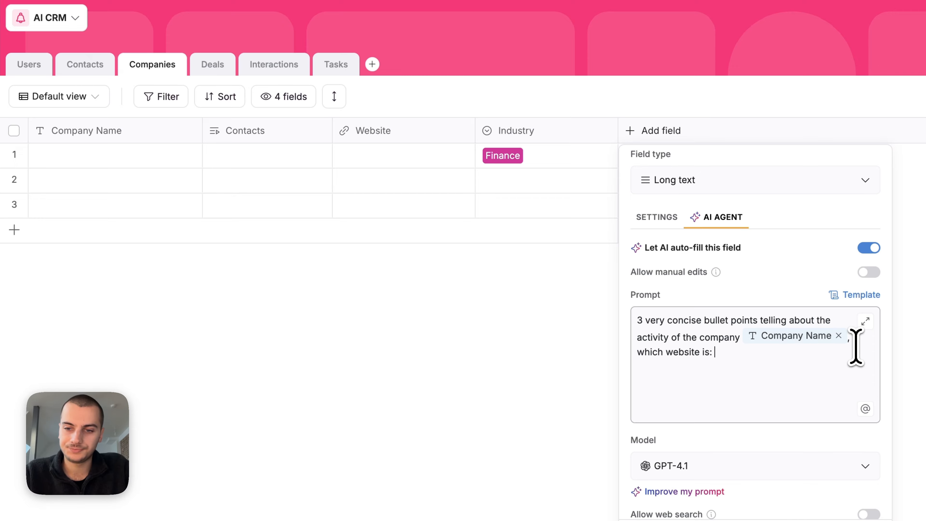
Step: Reference the Website field in the AI prompt and enable Allow web search
click(866, 408)
click(835, 349)
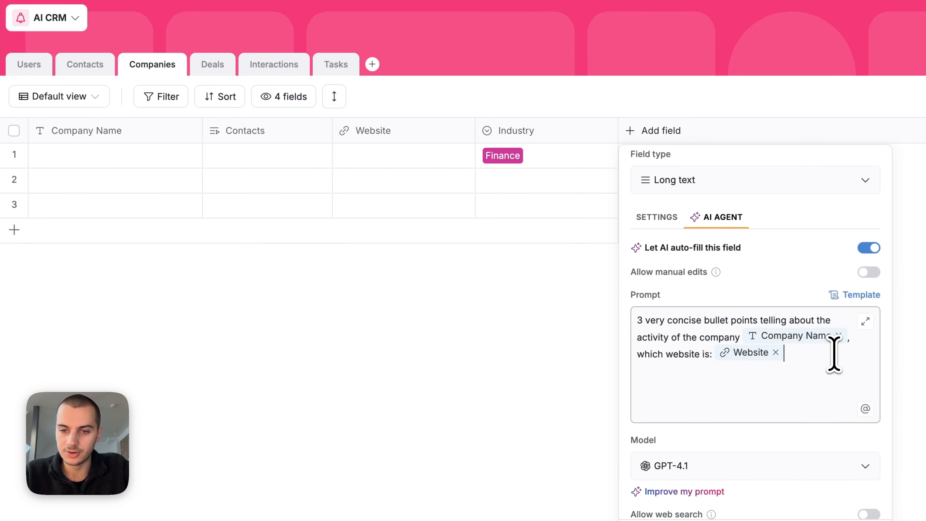
scroll(821, 361, down, 3)
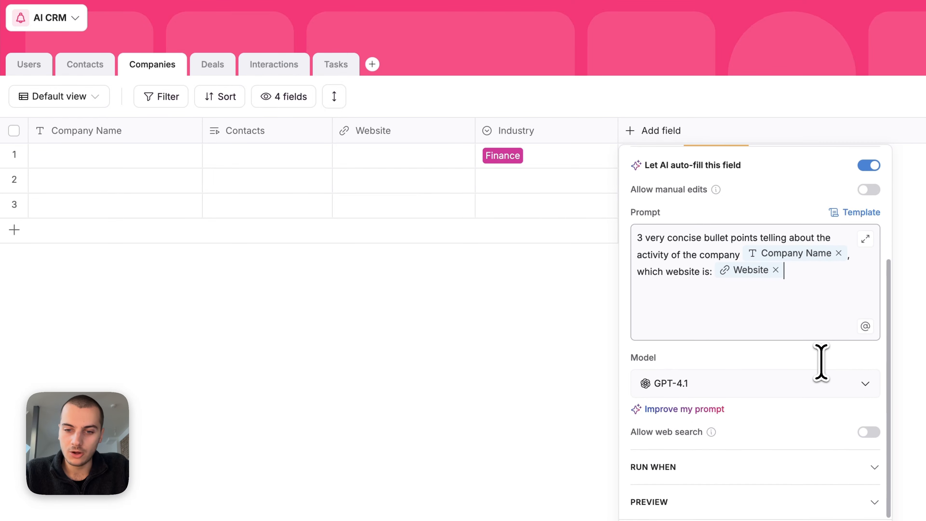
click(870, 433)
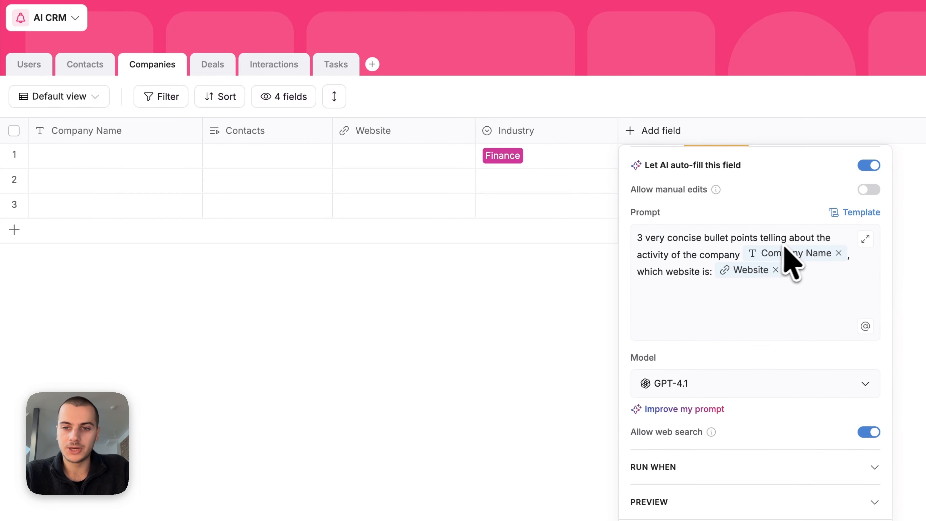
Step: Accept the AI-improved prompt summarizing business activities from Company Name and Website in 3 bullets
scroll(791, 314, up, 2)
click(805, 334)
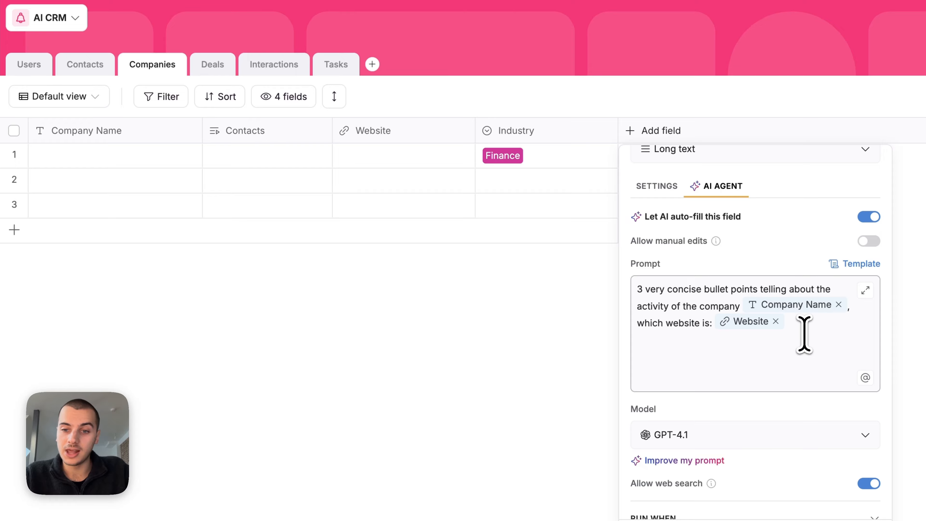
drag(639, 289, 784, 335)
click(689, 325)
scroll(676, 325, down, 2)
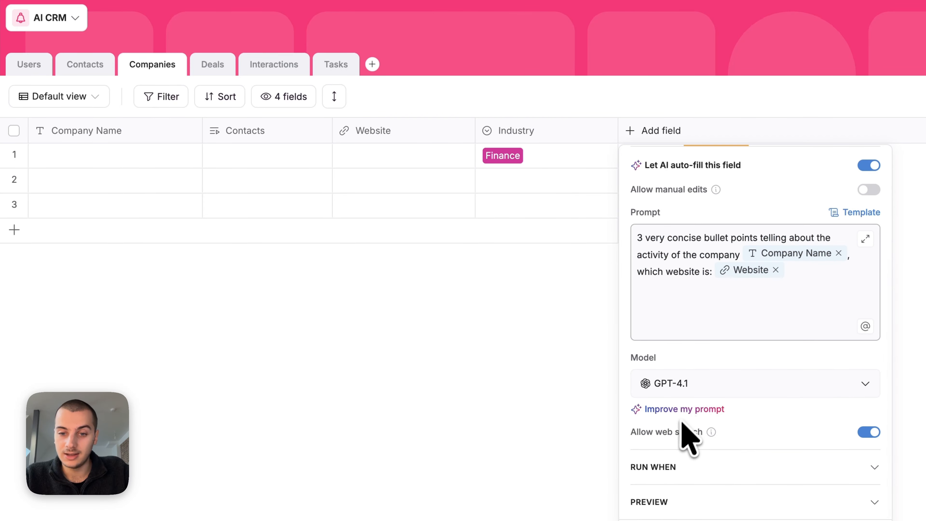
click(657, 409)
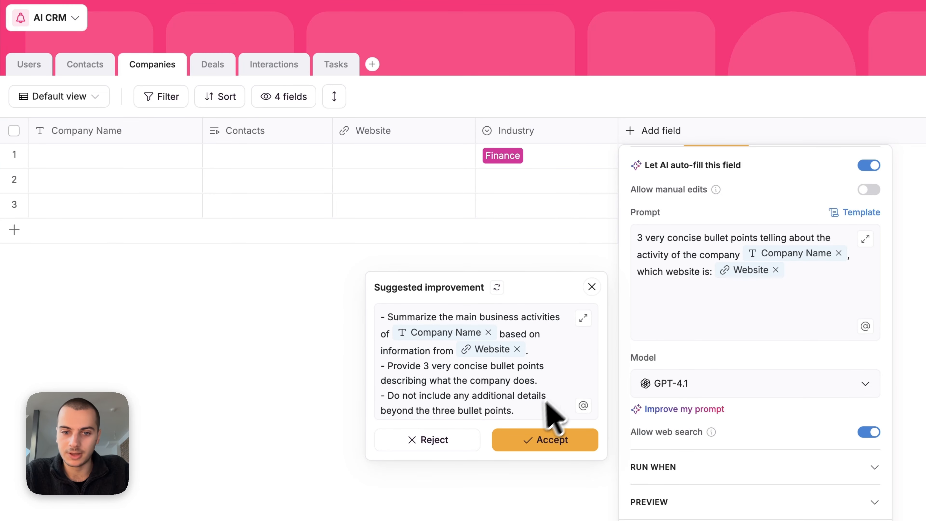
scroll(520, 394, down, 1)
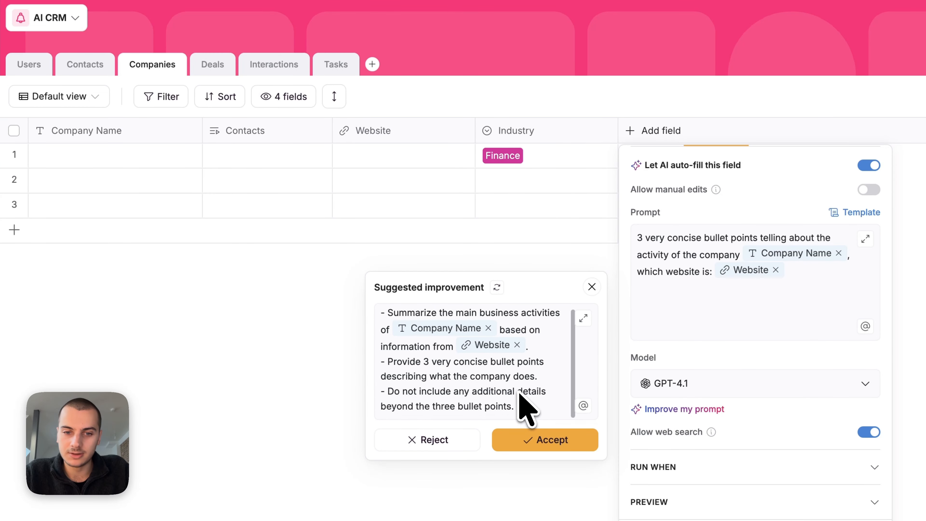
click(520, 439)
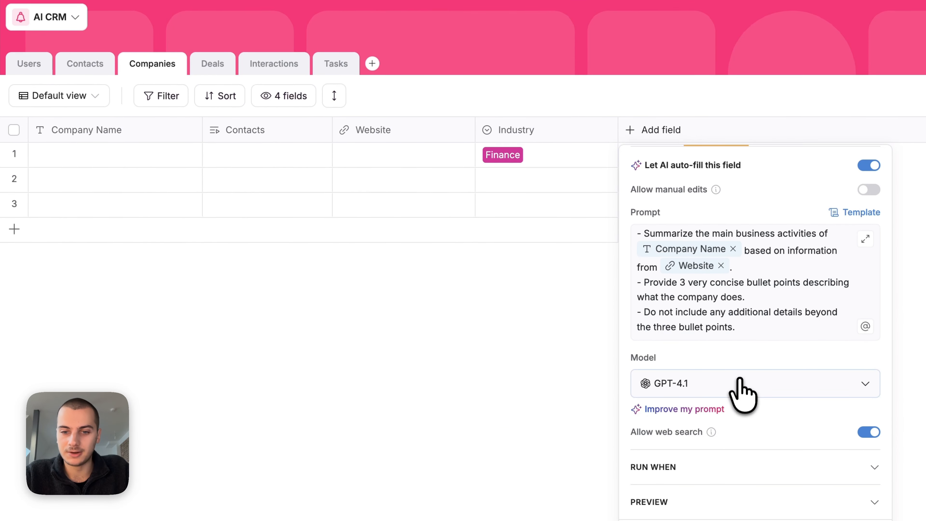
Step: Make the AI run only when an existing record's Website changes, not on new records
click(850, 471)
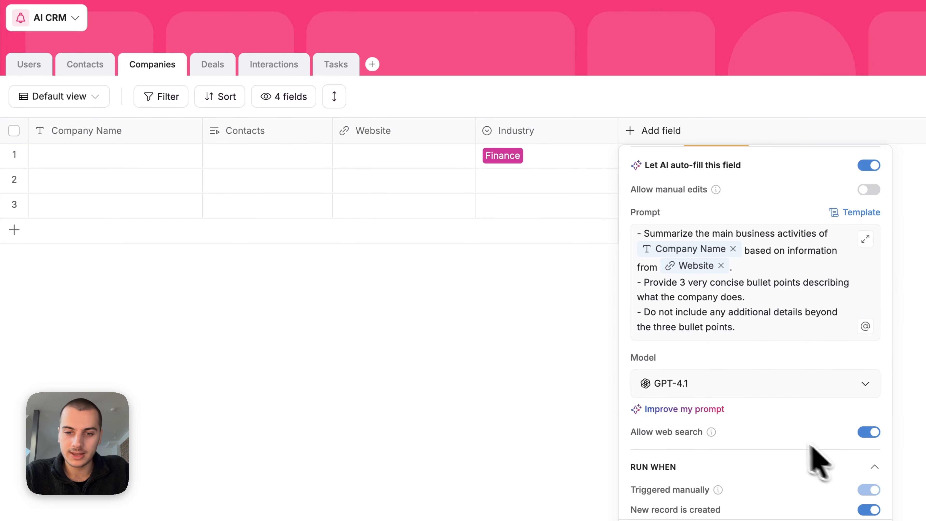
scroll(802, 449, down, 5)
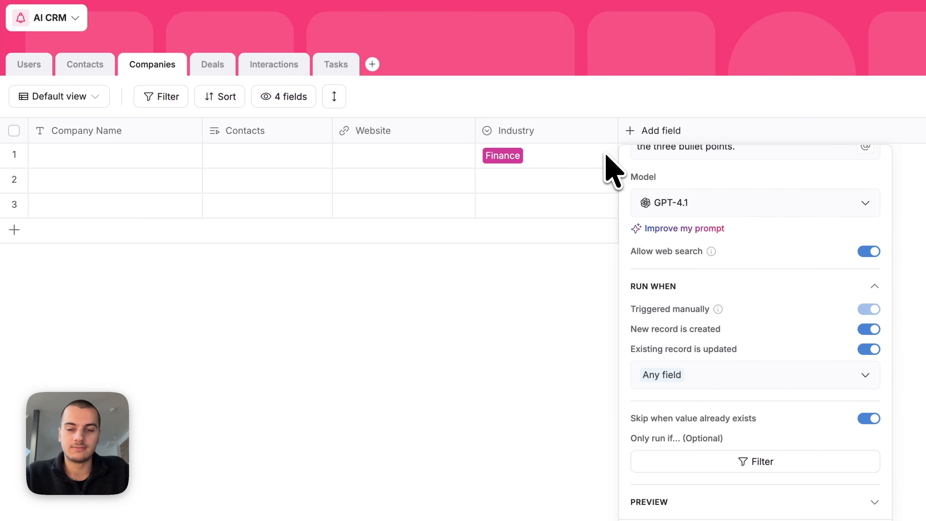
click(863, 329)
click(861, 349)
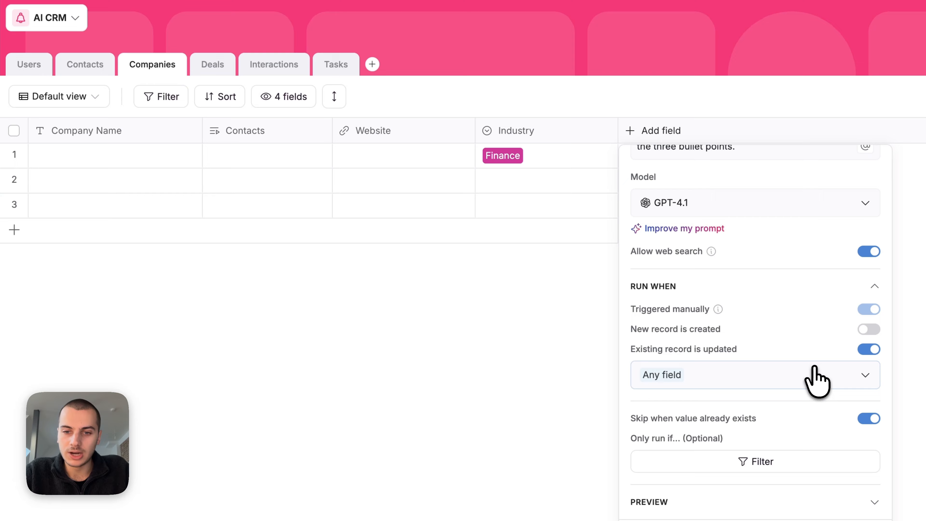
click(813, 376)
click(740, 480)
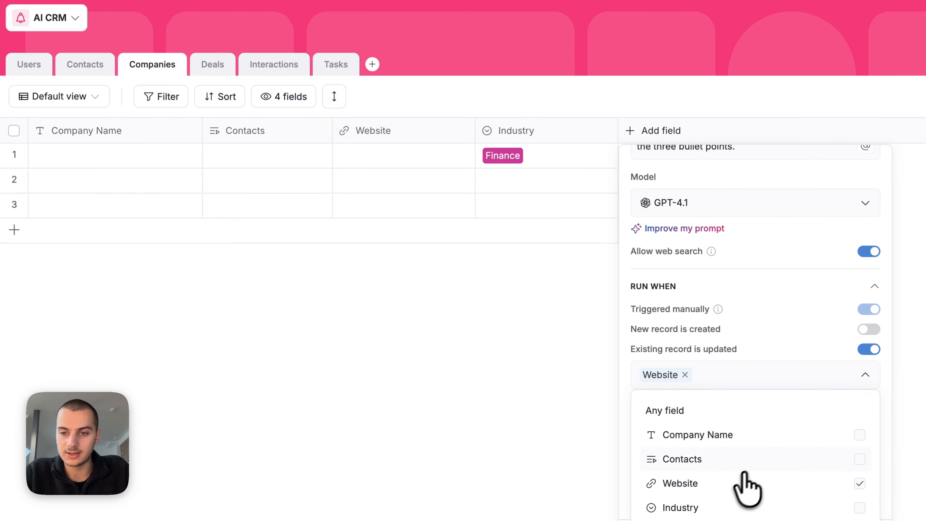
click(803, 346)
scroll(810, 365, up, 10)
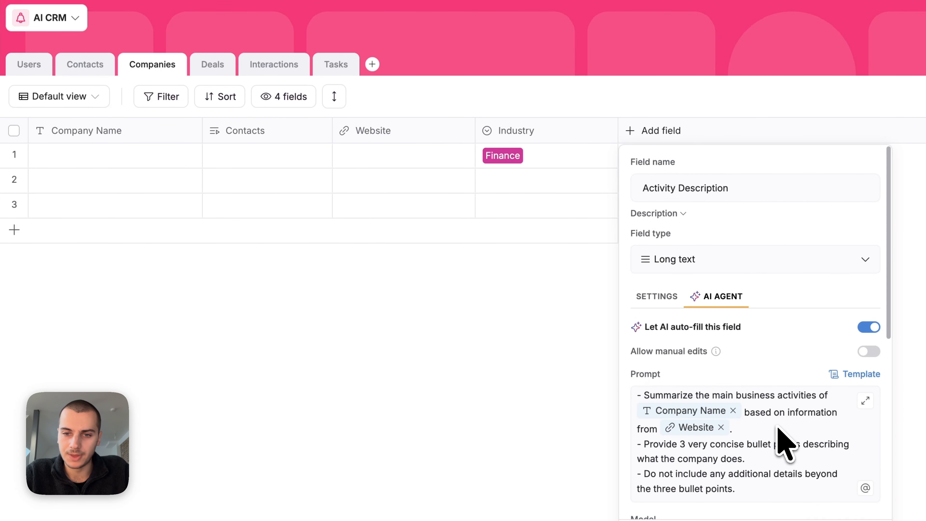
Step: Allow manual edits and save the field as Activity Description
click(867, 351)
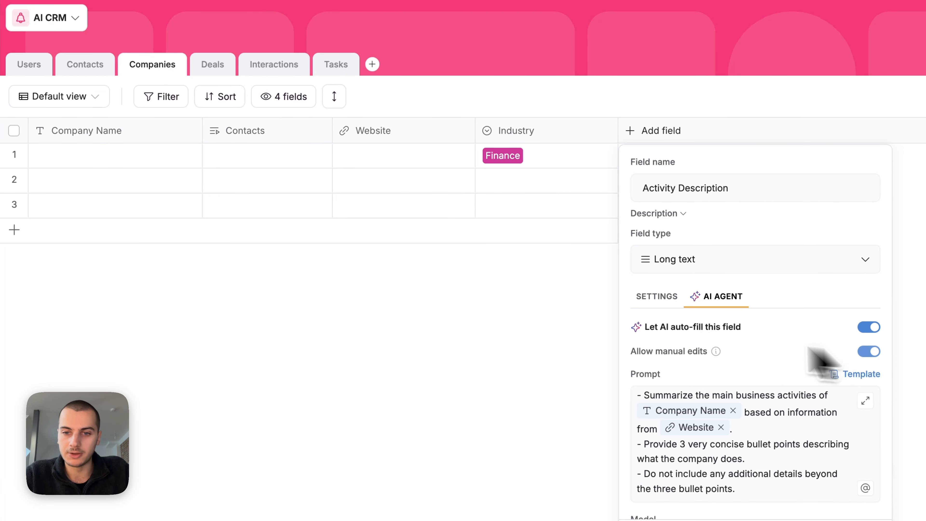
click(853, 520)
click(122, 149)
Step: Enter IBM as row 1's Company Name
text(IBM)
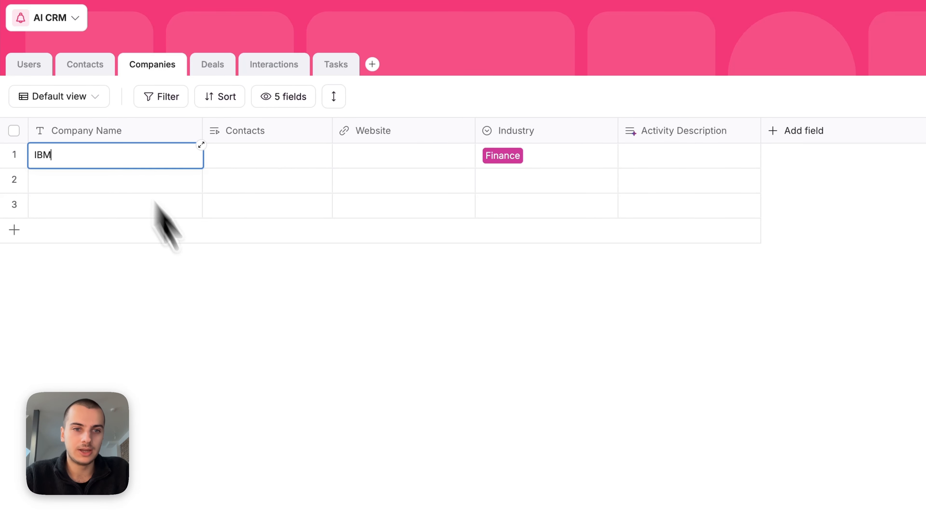
click(268, 390)
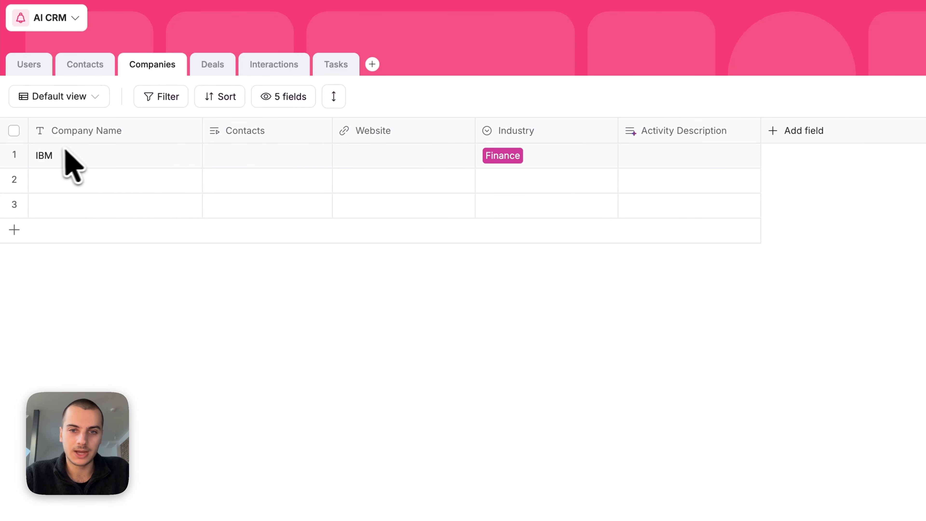
click(685, 130)
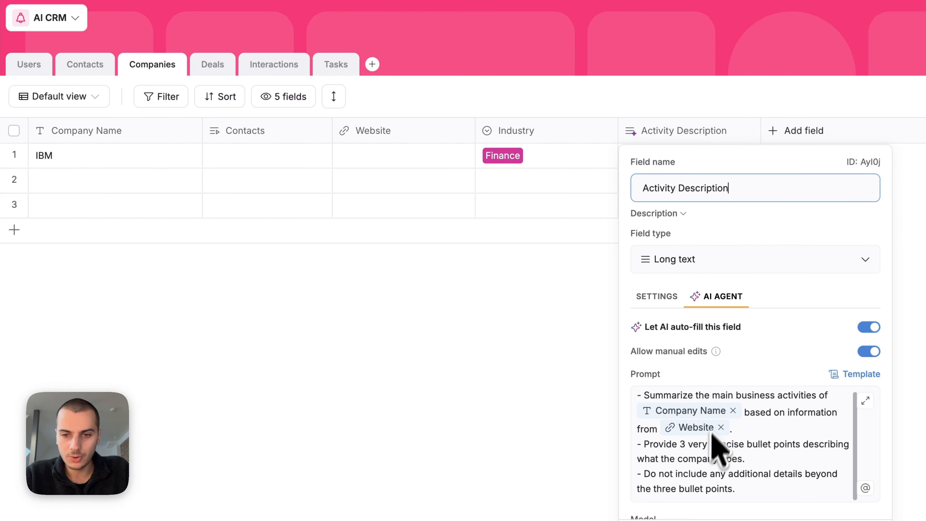
click(521, 400)
Step: Set IBM's website to ibm.com and read the AI-filled Activity Description
click(377, 163)
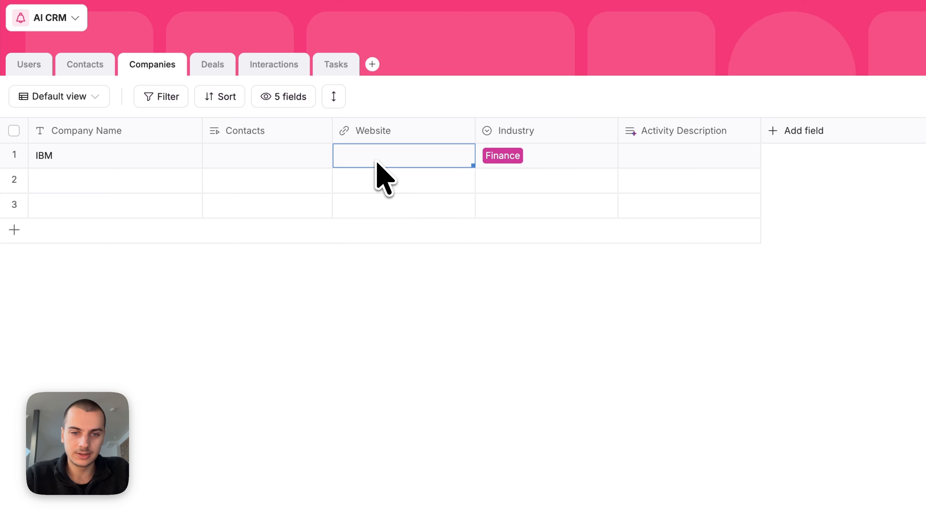
text(ibm.com)
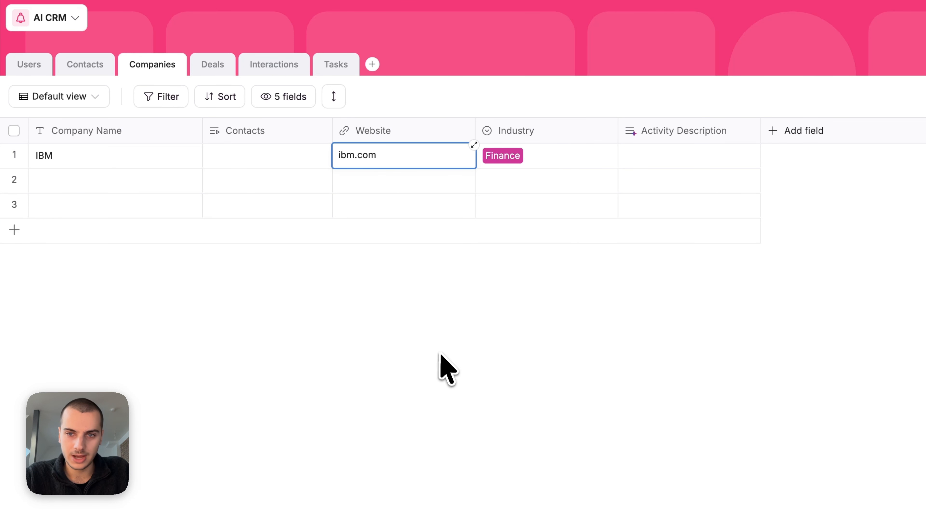
click(456, 365)
click(704, 180)
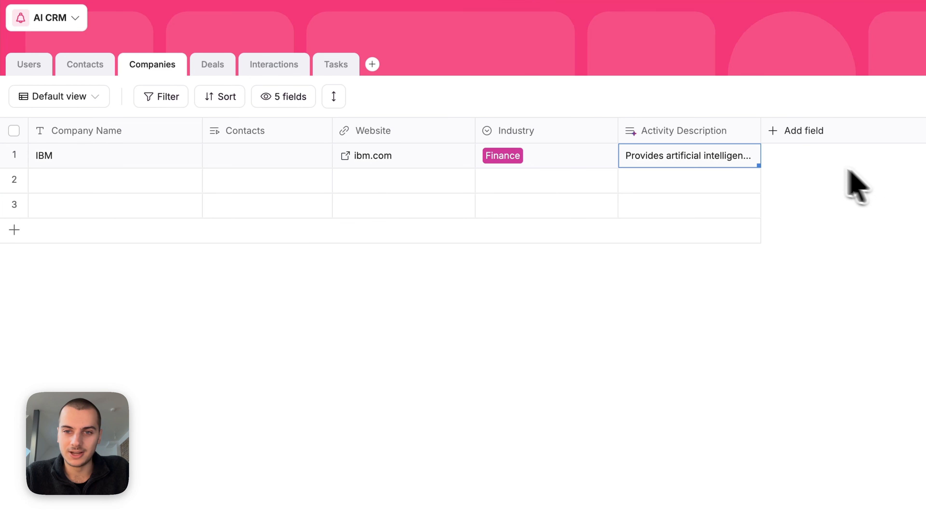
click(700, 174)
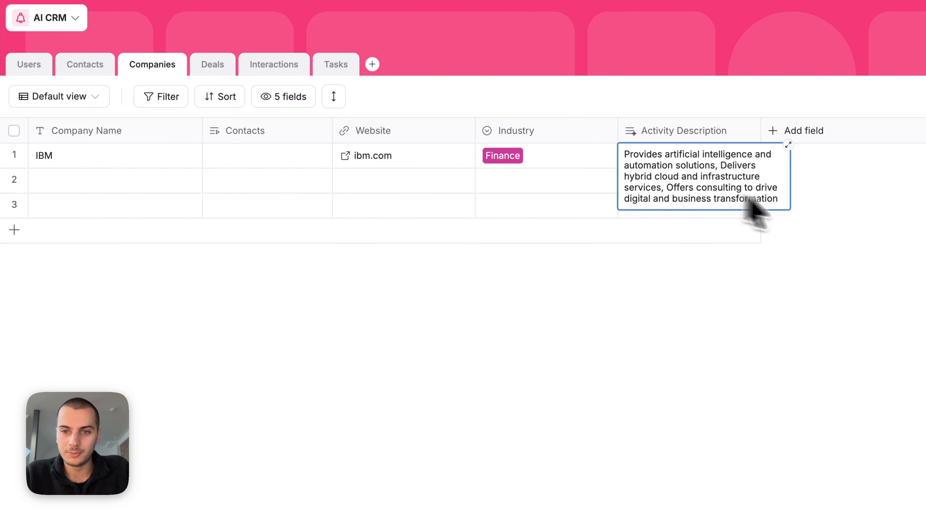
click(867, 225)
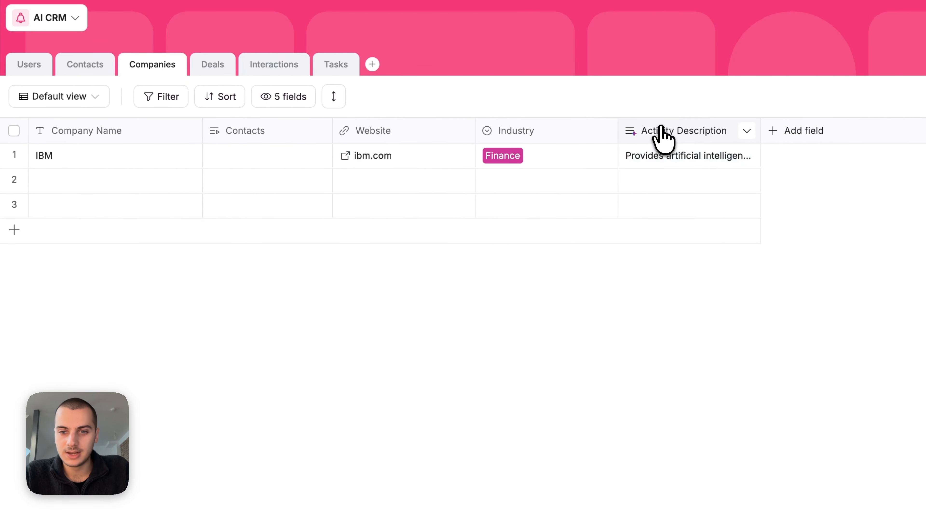
Step: Add a dash-bullet format line to the Activity Description prompt and regenerate IBM's description
double_click(663, 138)
scroll(798, 414, down, 3)
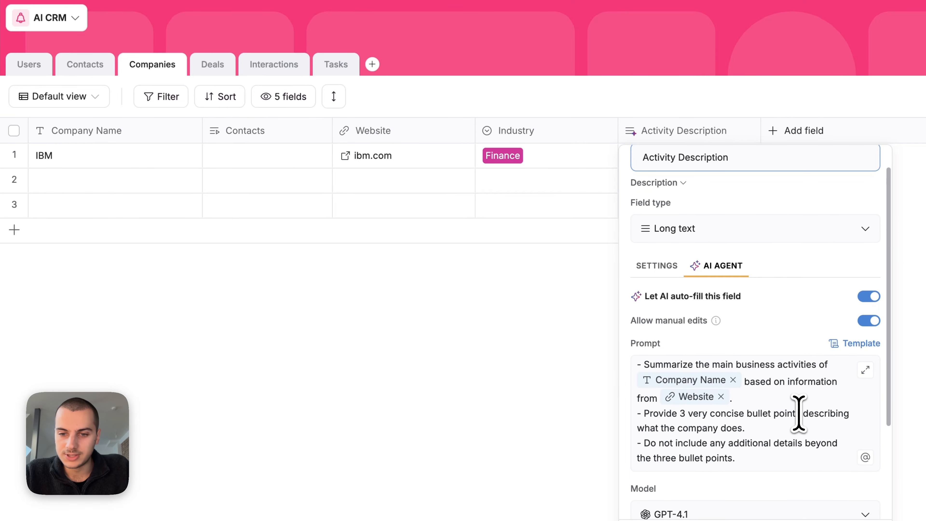
click(757, 374)
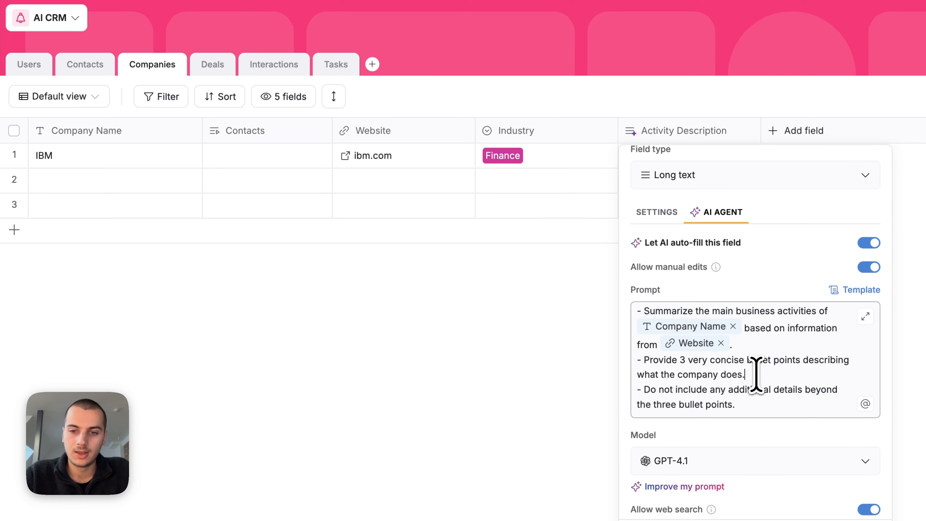
key(Return)
text(- Return the bullet)
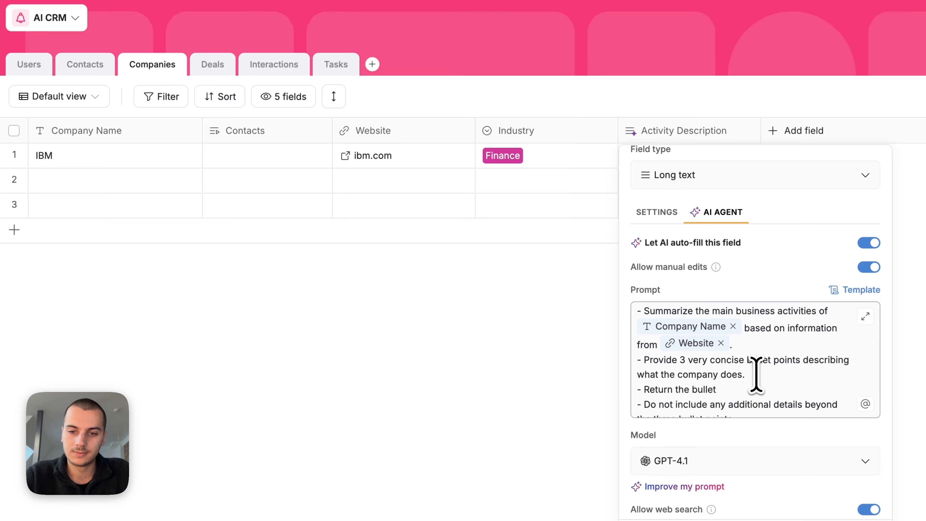
click(853, 520)
click(745, 157)
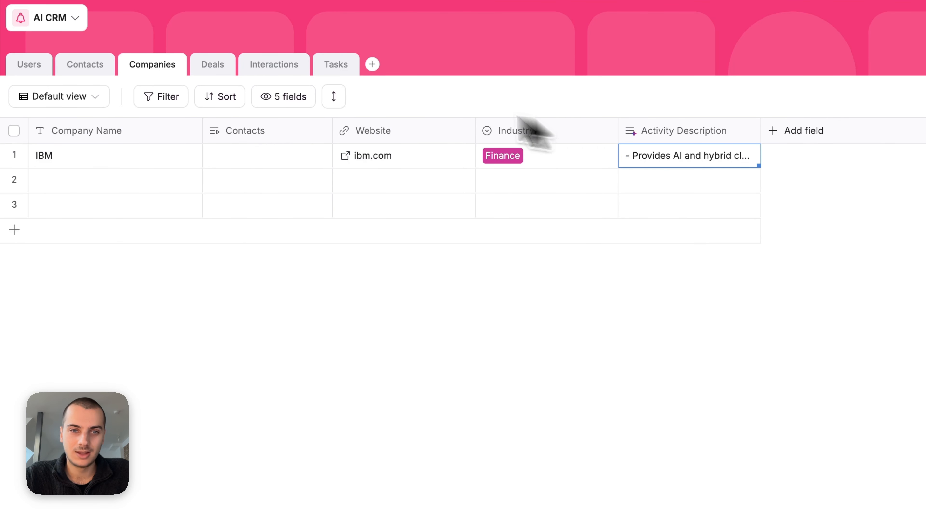
Step: Set row height to 3 lines and widen the Activity Description column
click(335, 98)
click(376, 194)
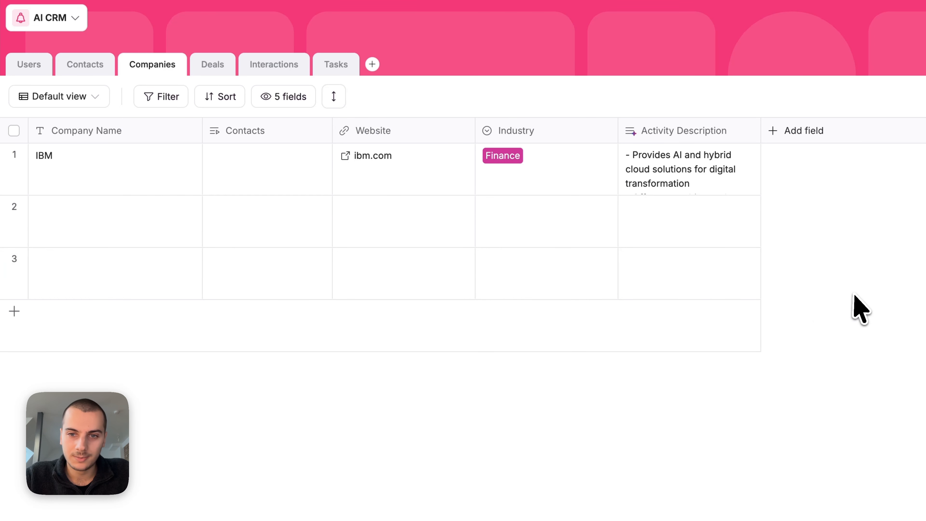
drag(781, 131, 814, 130)
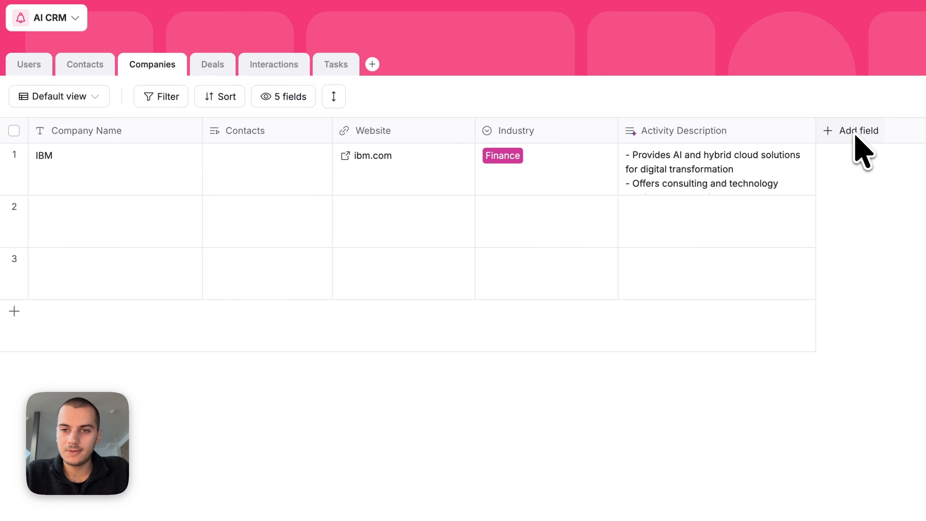
Step: Duplicate Activity Description as a Number field named Number of employees
click(749, 130)
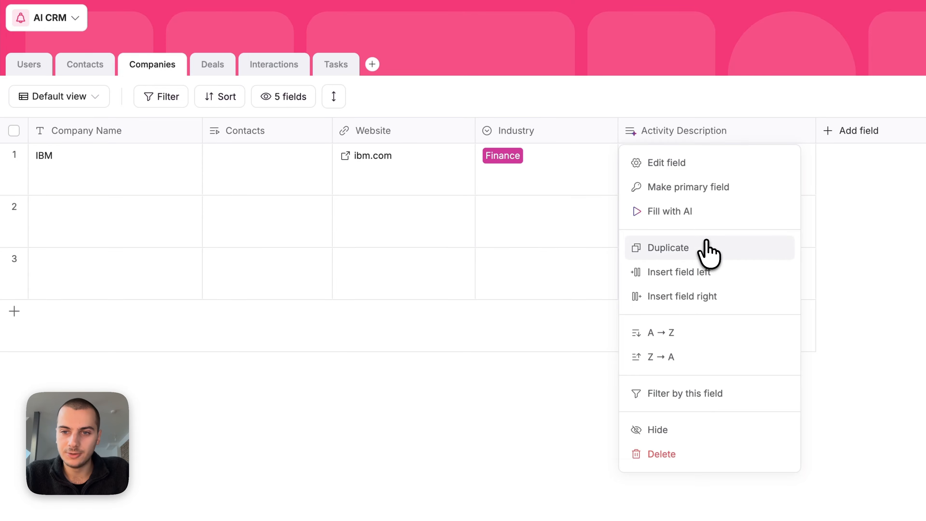
click(708, 250)
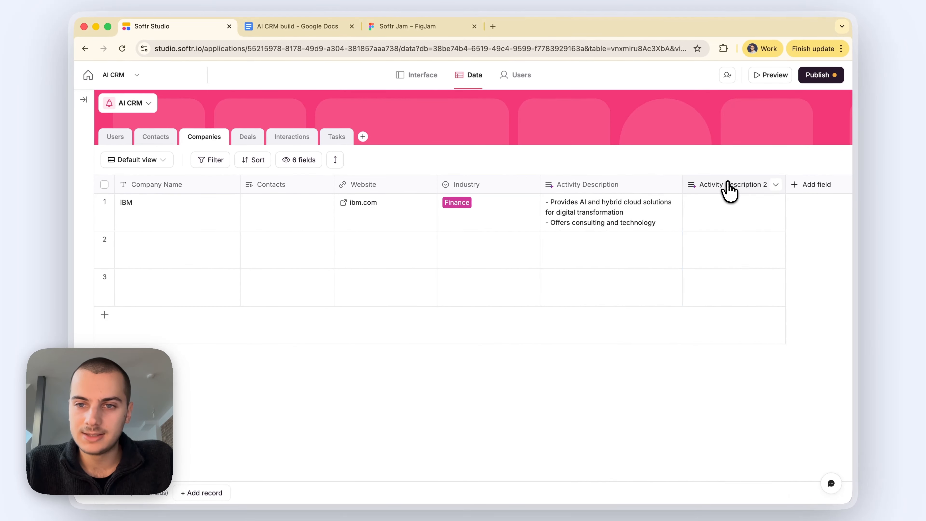
click(729, 189)
click(655, 282)
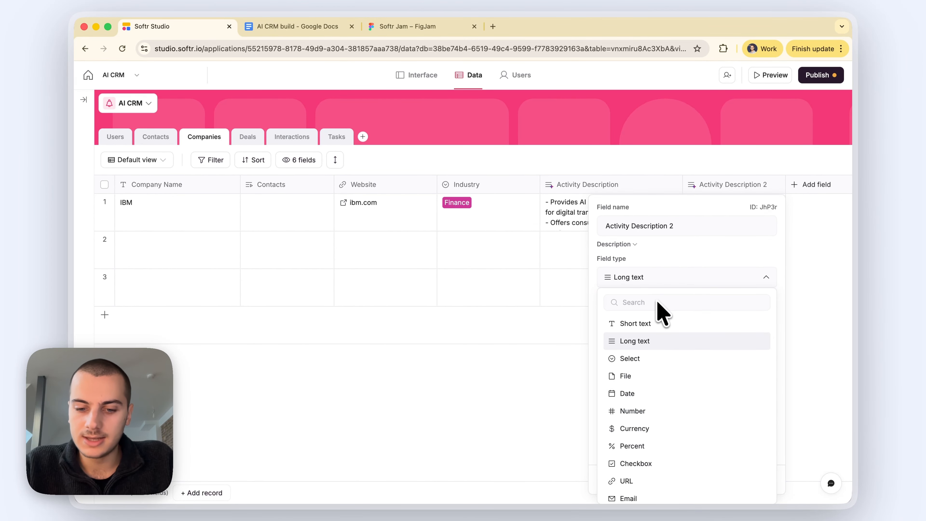
click(656, 346)
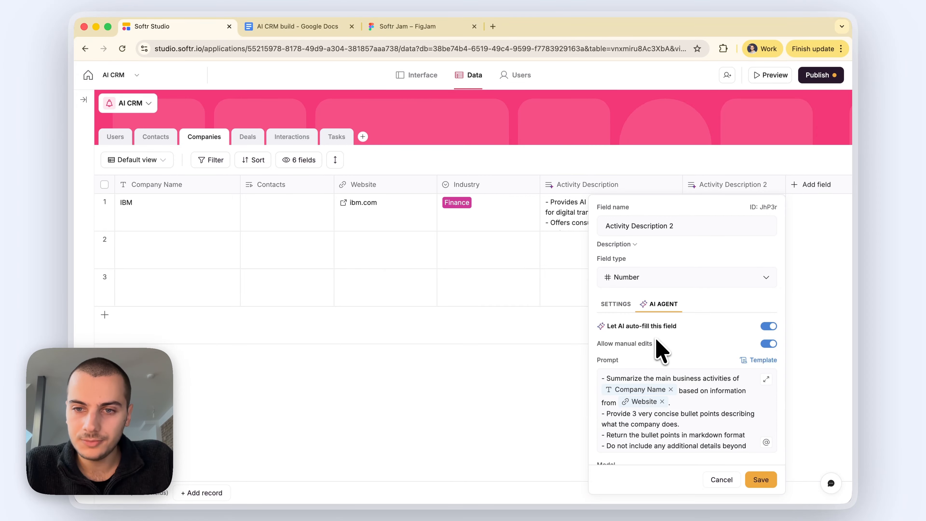
double_click(638, 226)
text(Number of employees)
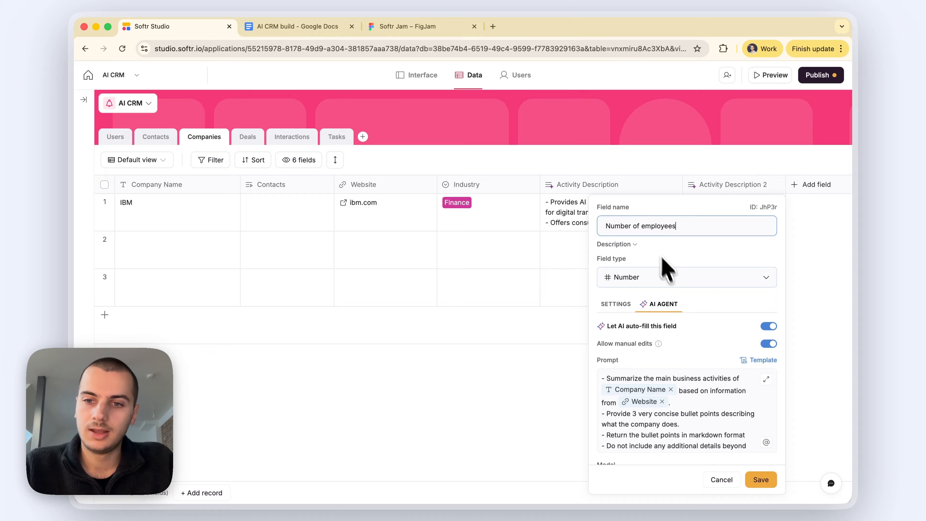
Step: Rewrite the prompt to ask for the company's employee count, then save and update the field
scroll(666, 285, down, 3)
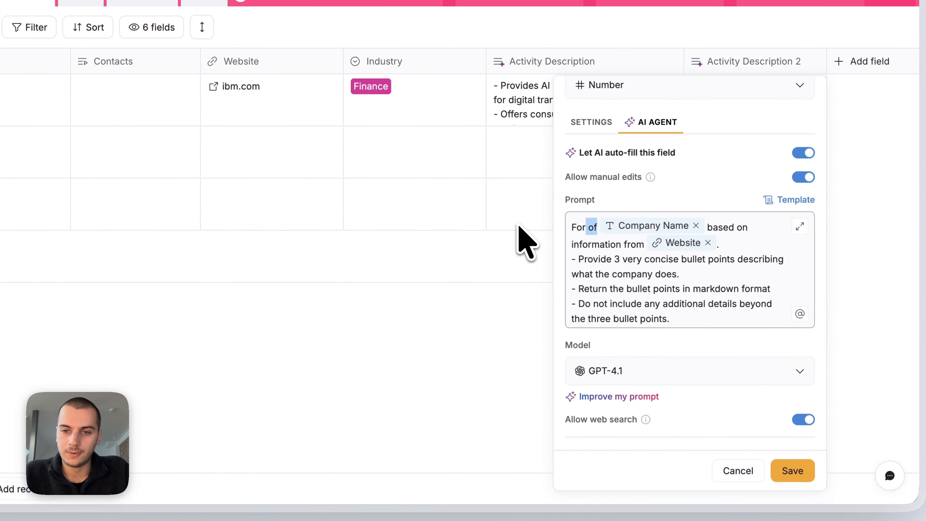
text(the company)
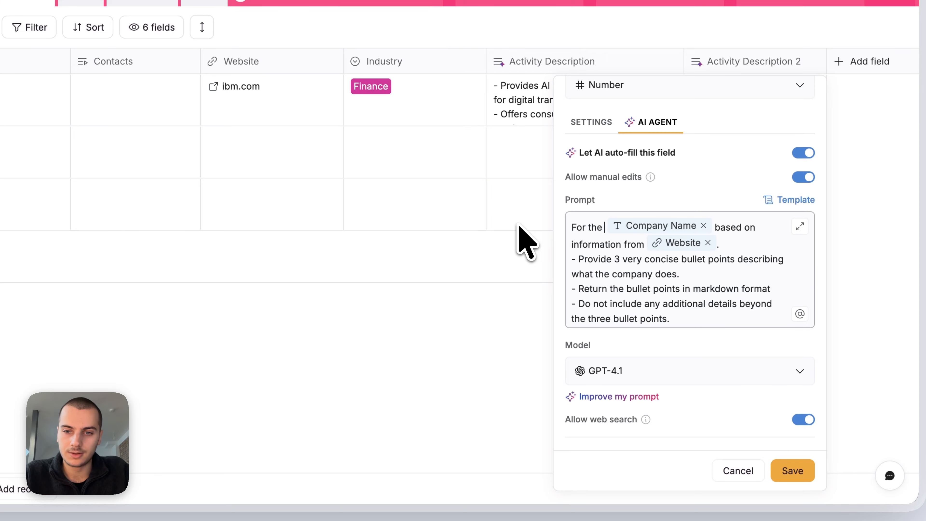
drag(756, 227, 659, 244)
text(, which websit)
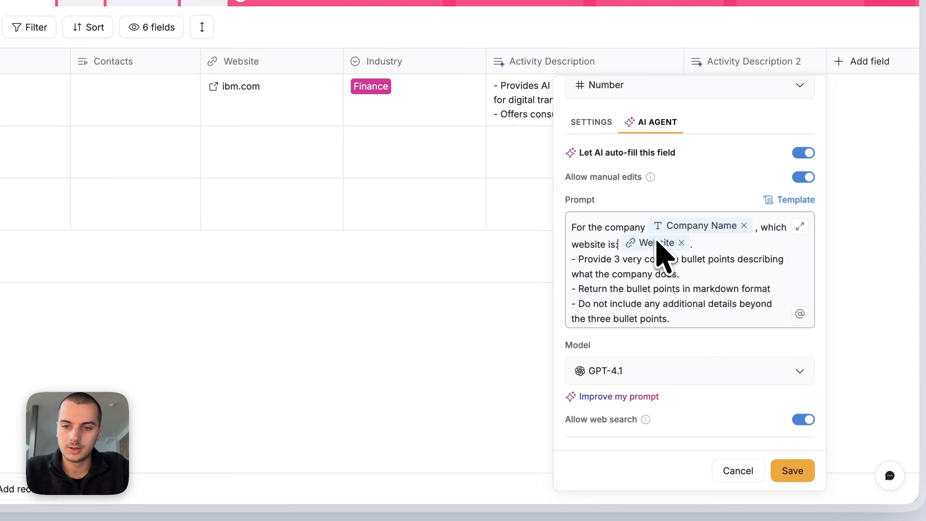
key(ctrl+shift+End)
text(R)
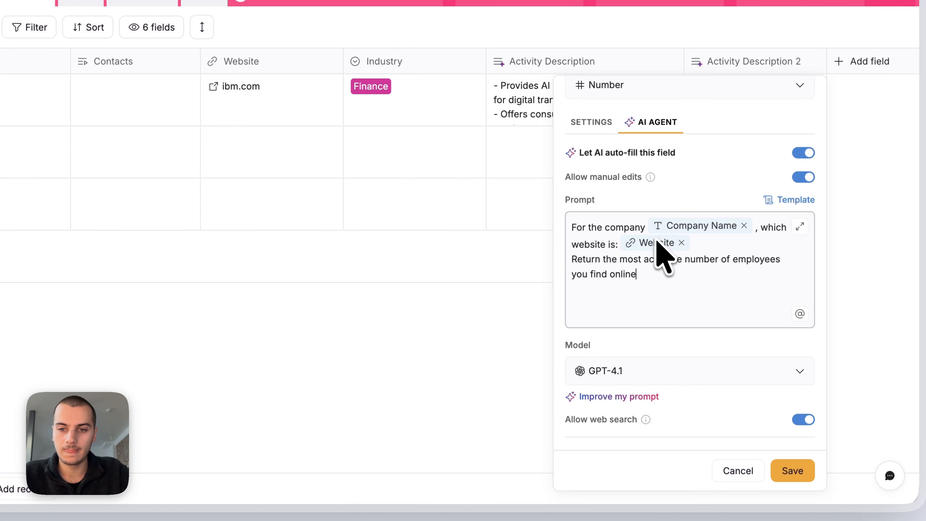
click(606, 397)
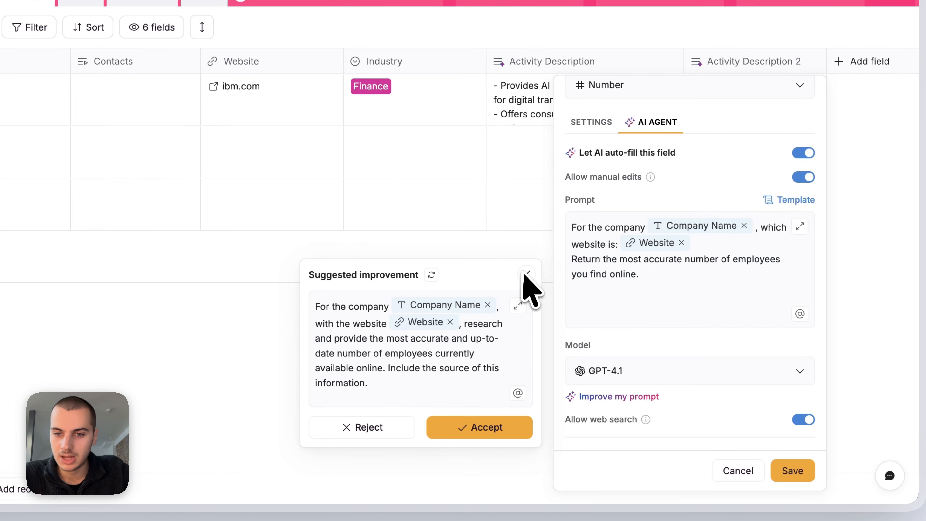
click(526, 273)
scroll(649, 299, down, 2)
click(792, 471)
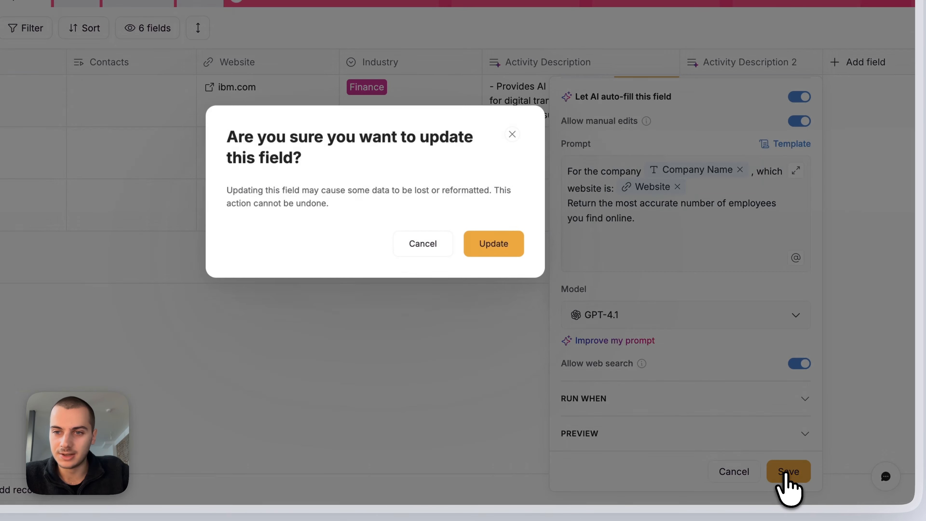
click(524, 260)
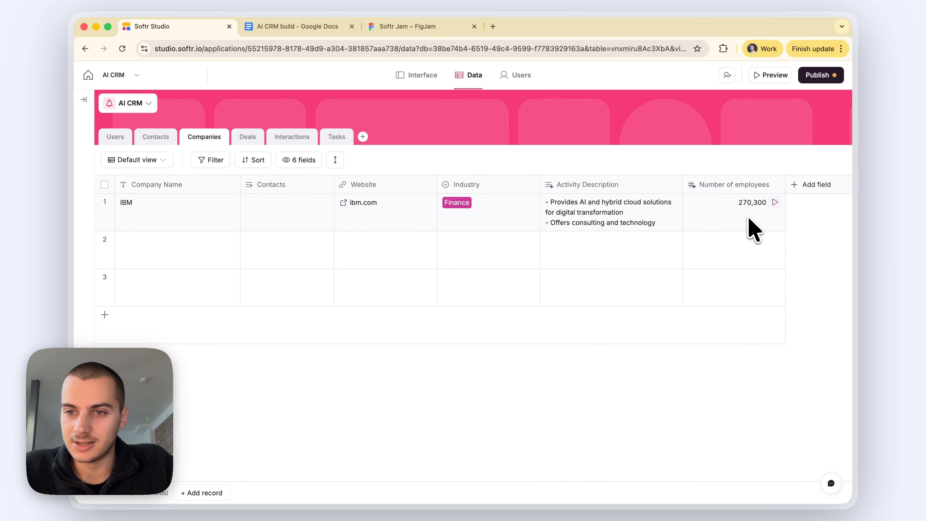
Step: Add Softr with website softr.io in row 2 and move the Contacts column to the end
click(193, 249)
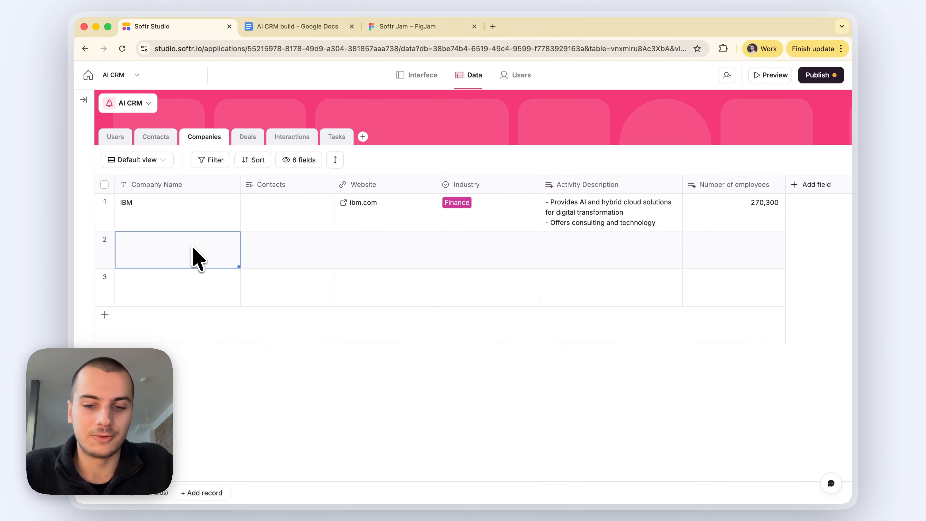
text(Softr)
key(Tab)
text(softr)
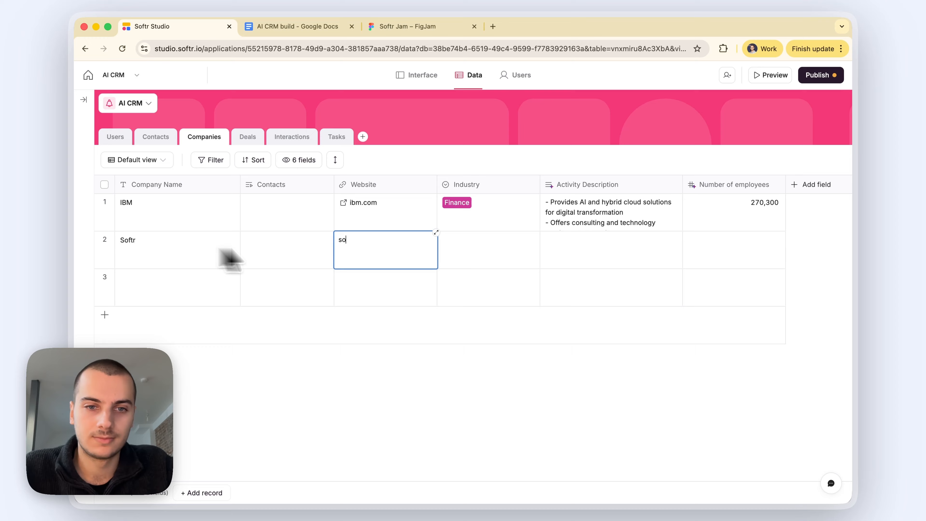
click(420, 419)
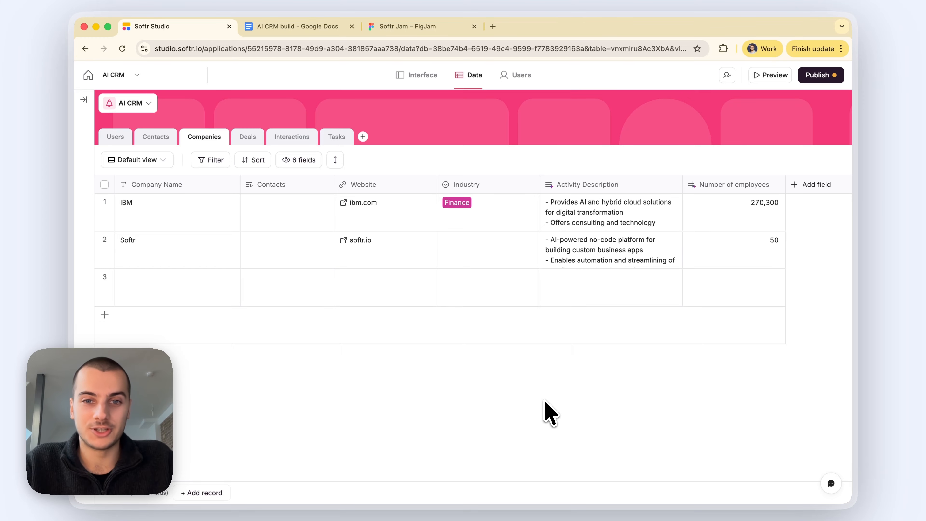
drag(283, 184, 725, 203)
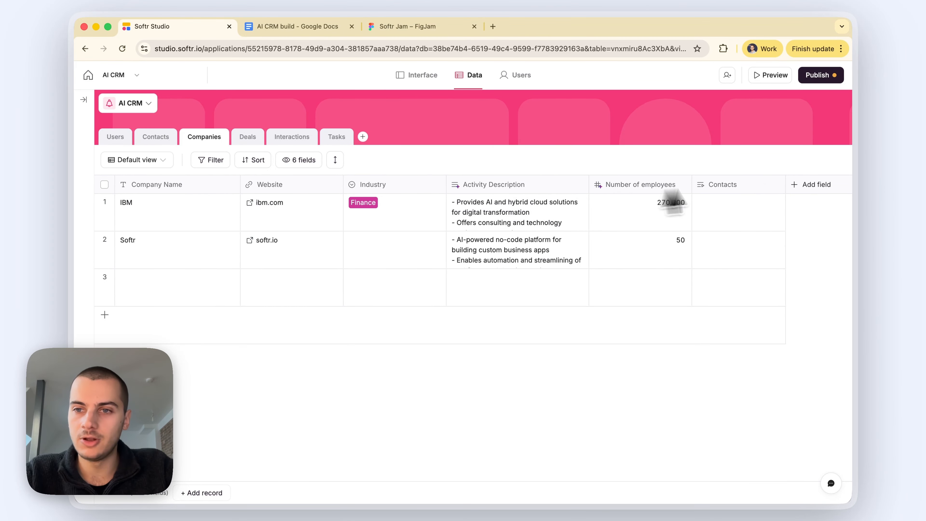
Step: Add a Deals related-record field linking to the Deals table, skipping lookup fields
click(801, 191)
text(rel)
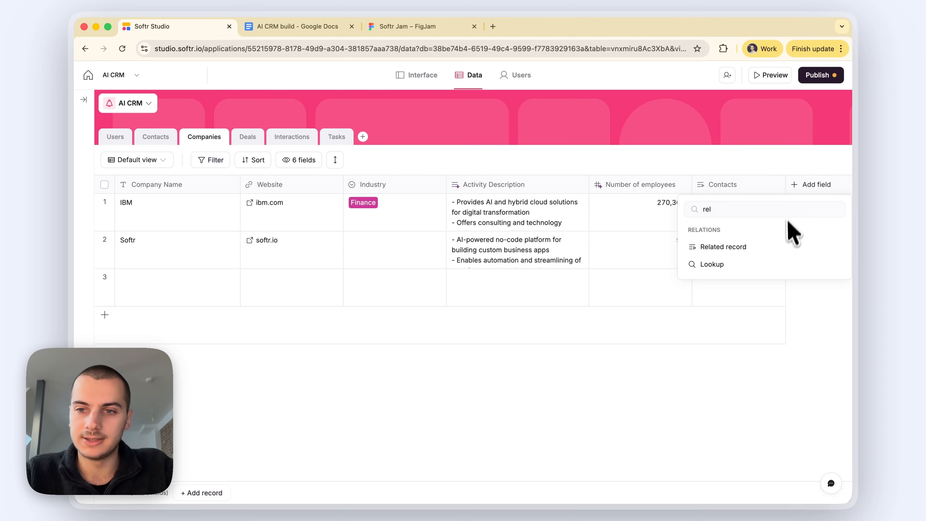
click(769, 247)
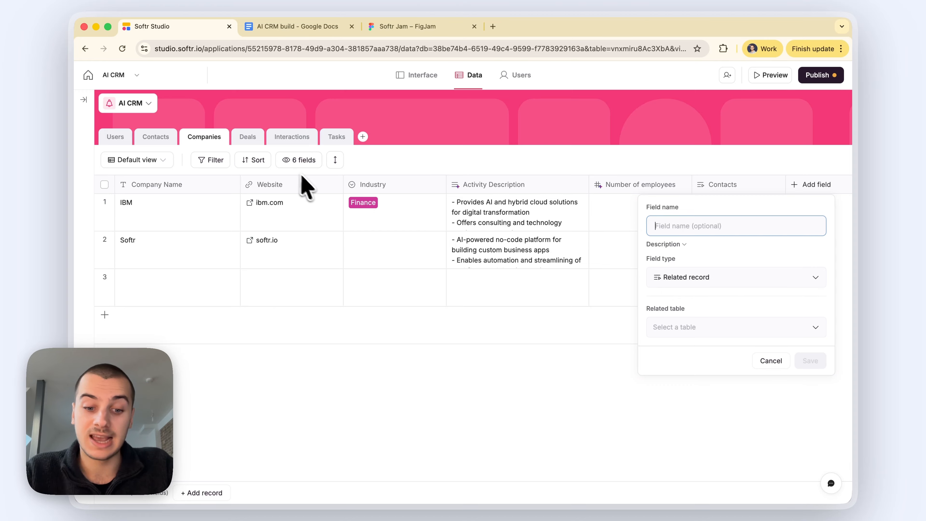
text(Deals)
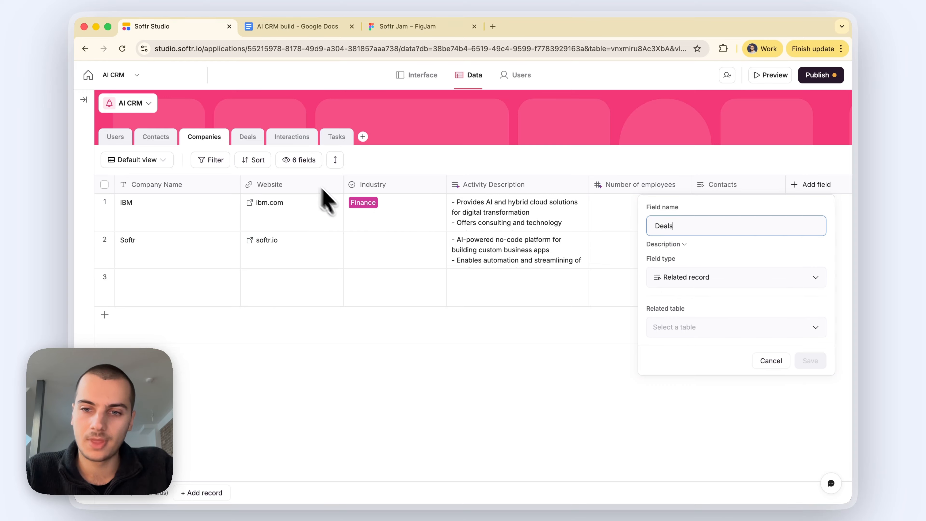
click(684, 330)
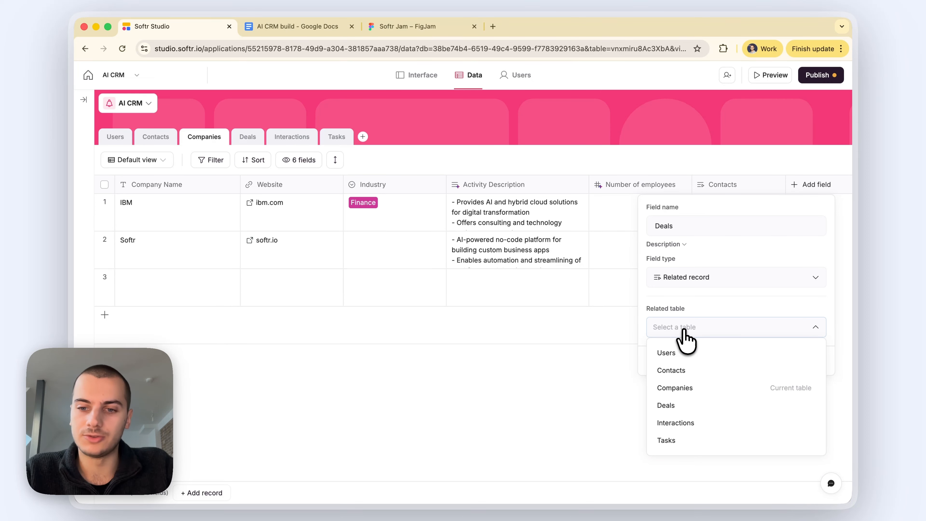
click(687, 403)
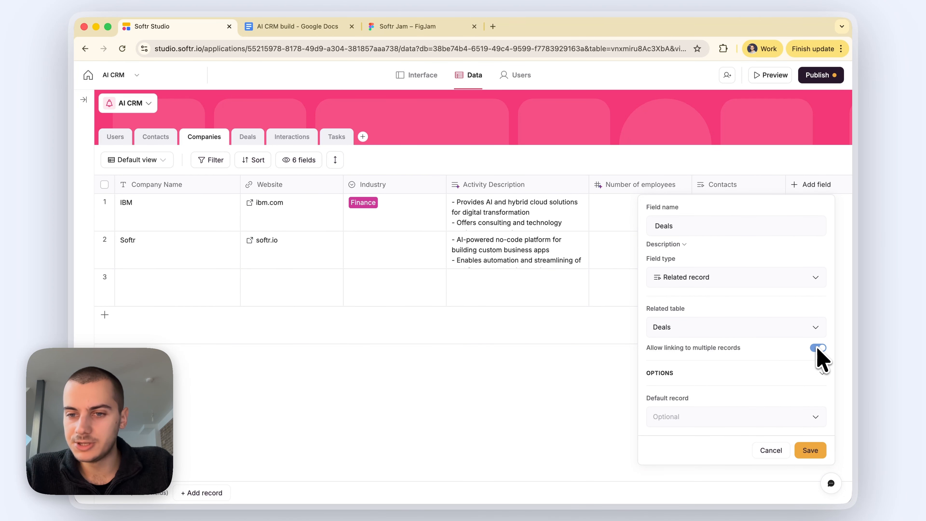
click(810, 451)
click(528, 384)
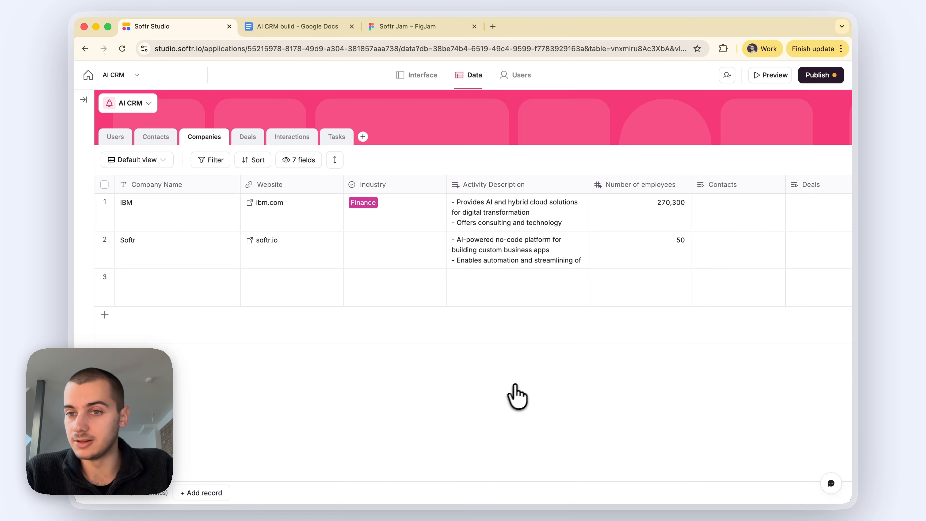
scroll(709, 269, right, 5)
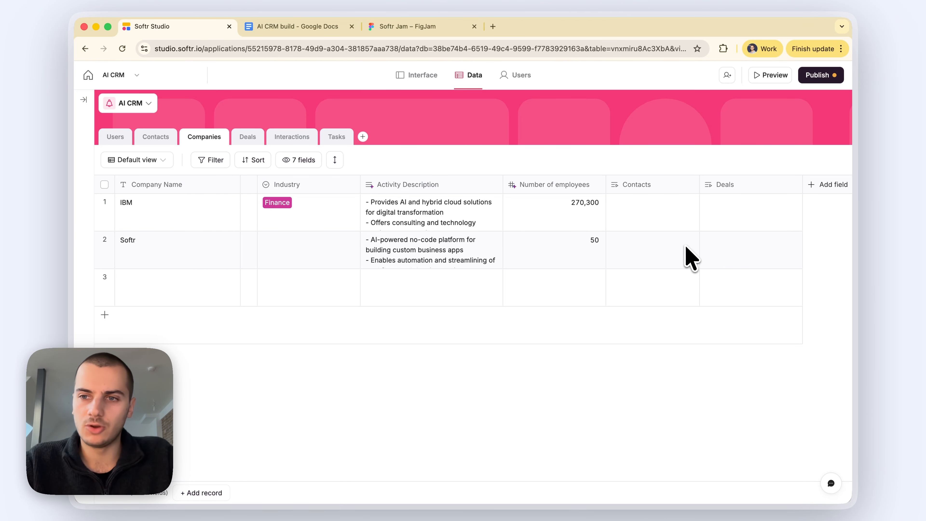
Step: Add a Created at field to the Companies table
click(824, 197)
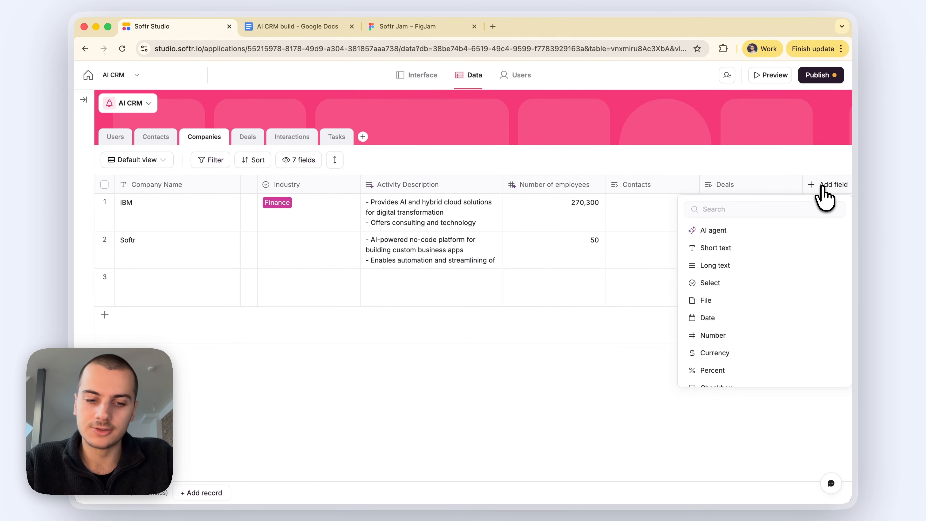
scroll(796, 284, down, 10)
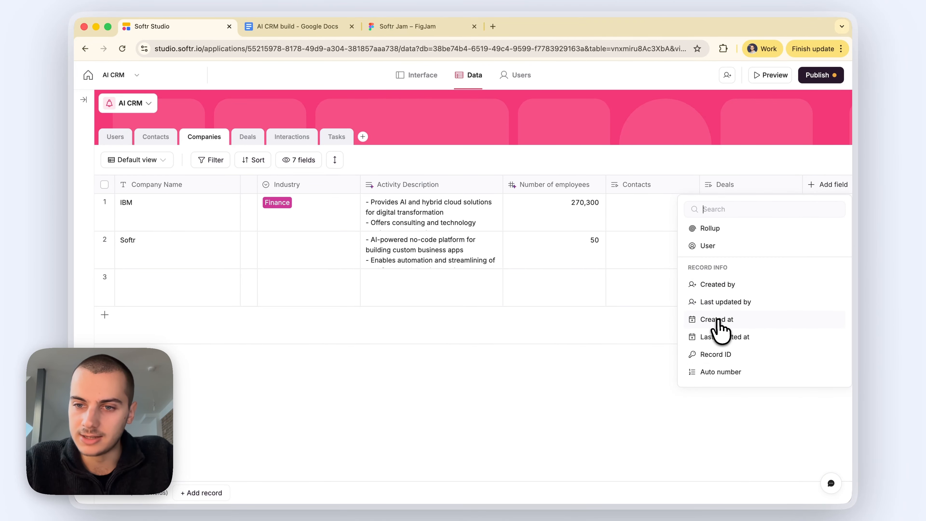
click(716, 319)
click(827, 479)
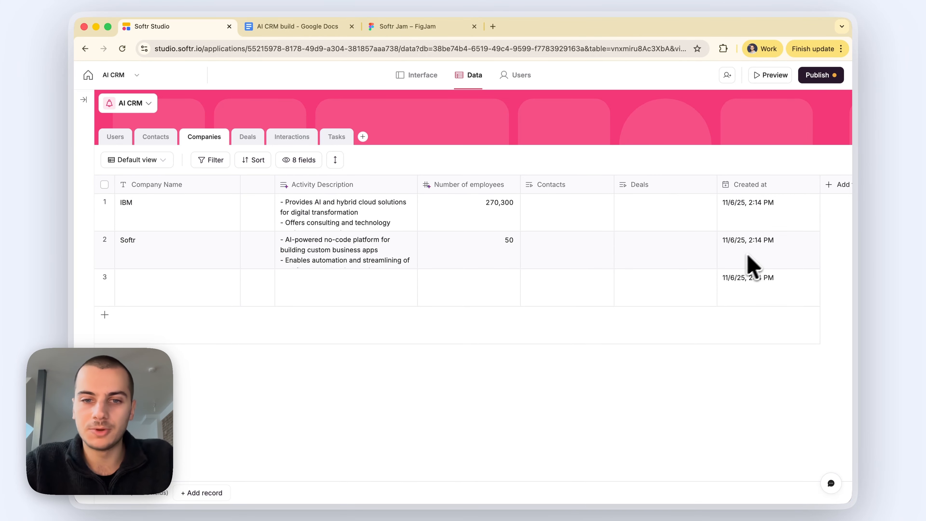
Step: Delete the two empty records and check IBM's Created at value, 11/6/25 2:14 PM
click(764, 295)
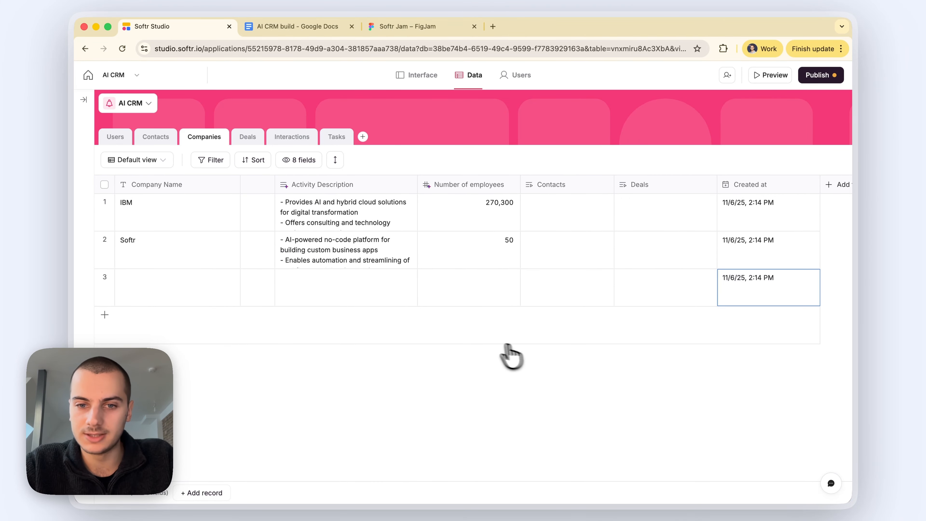
click(469, 326)
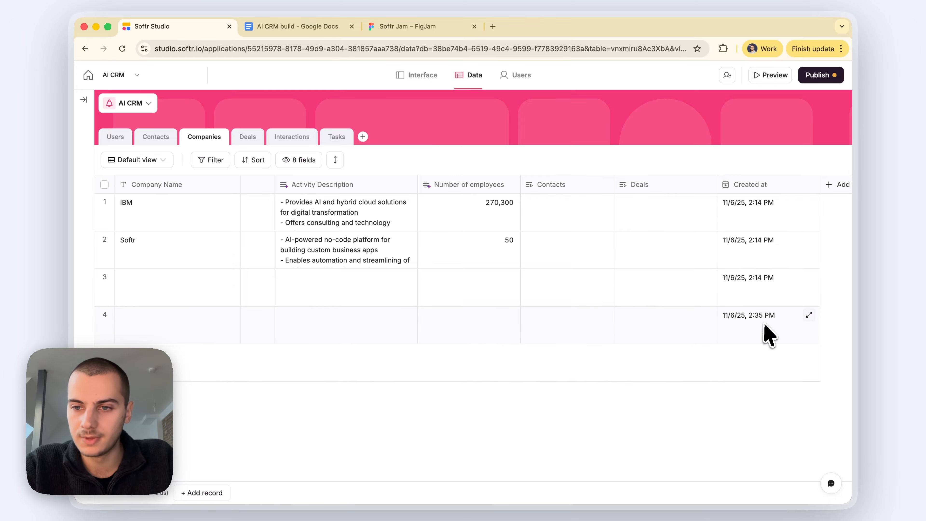
click(755, 328)
click(104, 315)
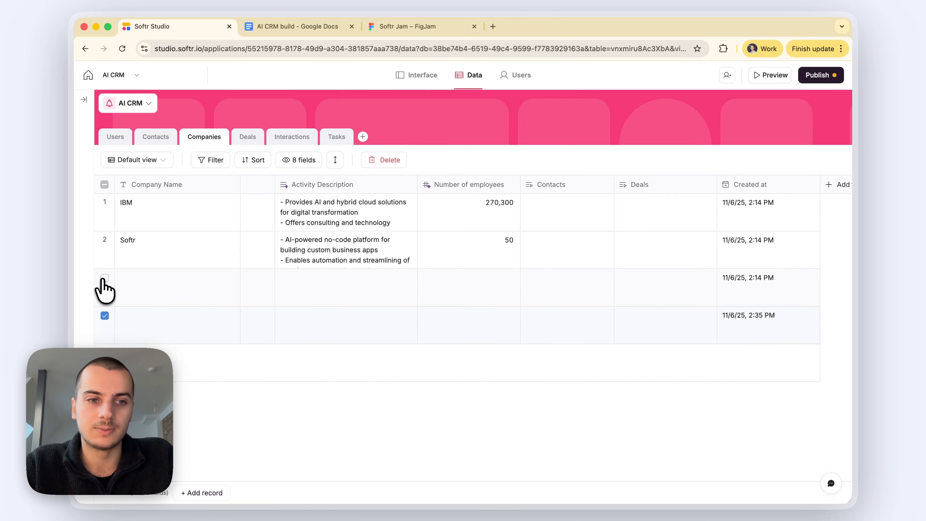
click(105, 278)
click(384, 160)
click(563, 313)
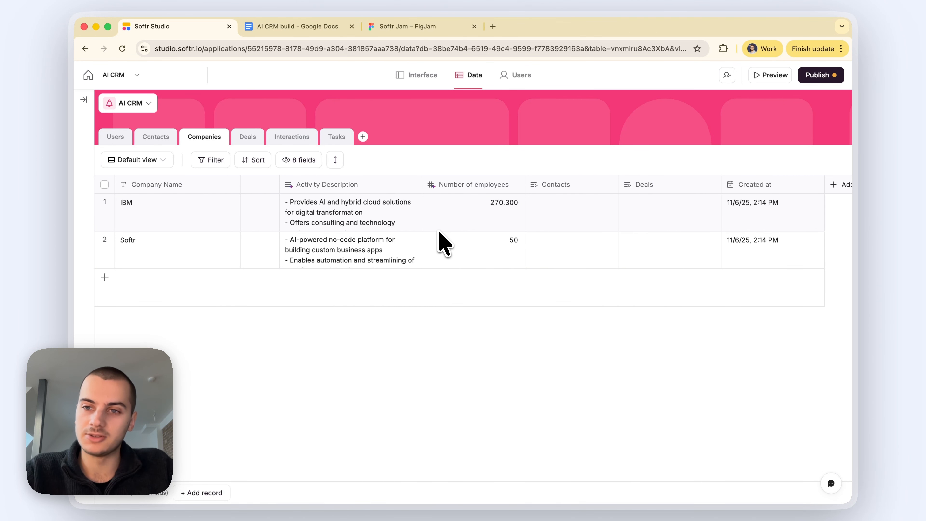
click(744, 221)
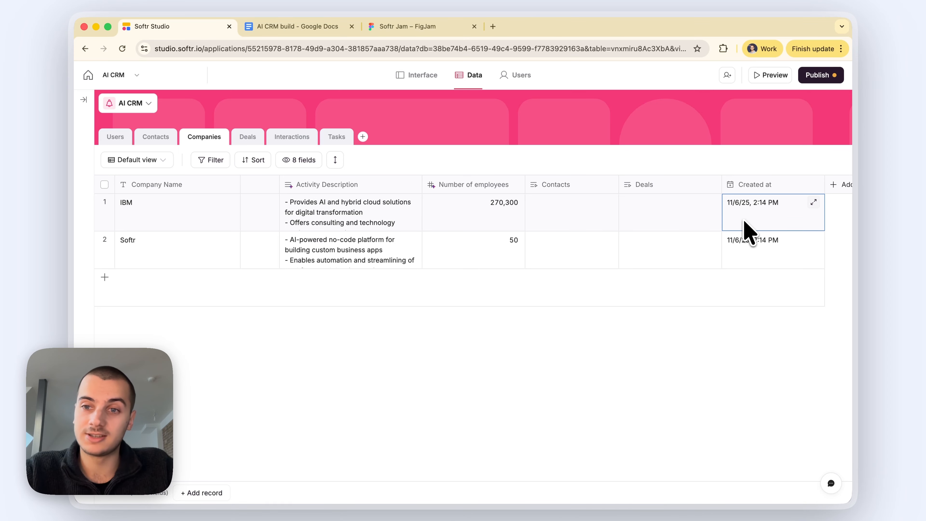
click(607, 425)
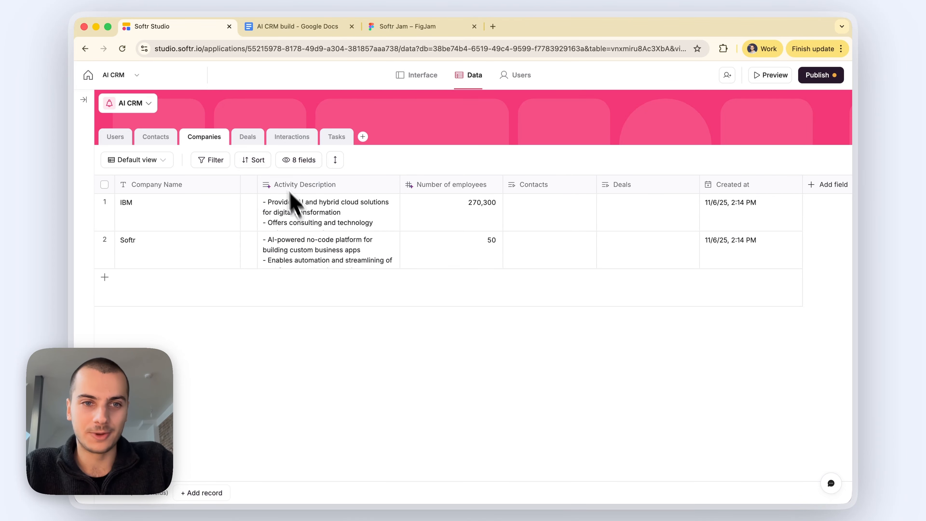
Step: In the Deals table, rename the Users field to Deal Owner
click(236, 141)
click(135, 139)
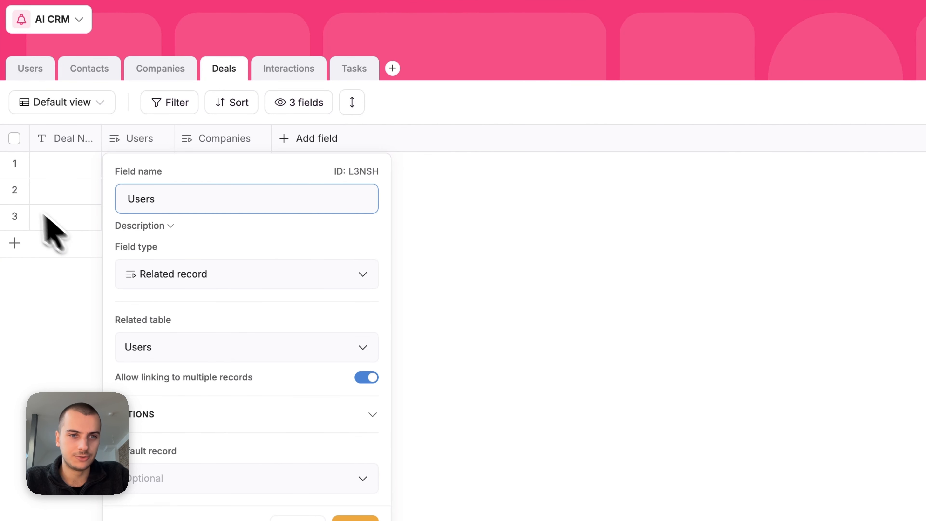
double_click(164, 195)
text(Deal Owner)
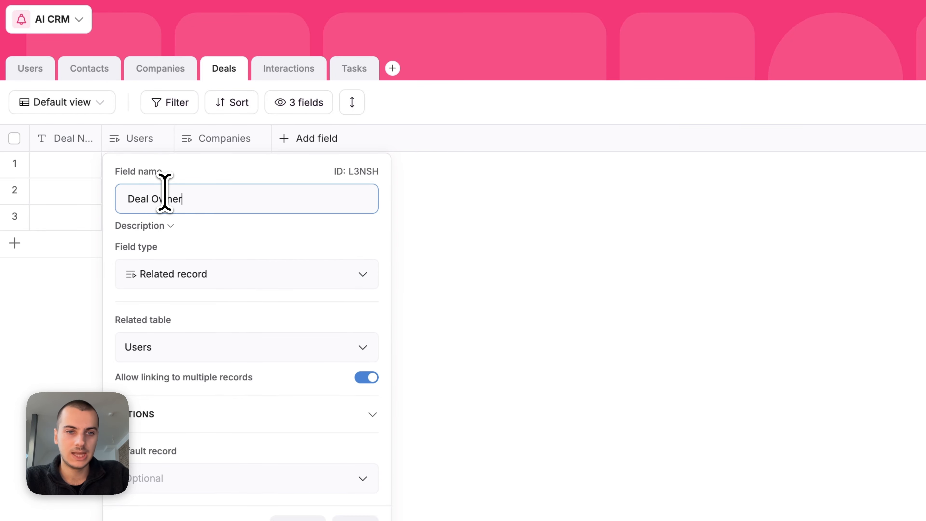
key(Return)
Step: Rename Companies to Company limited to one record, and widen the Deal Name, Deal Owner and Company columns
click(219, 141)
key(BackSpace)
key(BackSpace)
key(BackSpace)
click(436, 377)
click(423, 514)
click(669, 345)
drag(101, 139, 140, 138)
drag(209, 137, 285, 145)
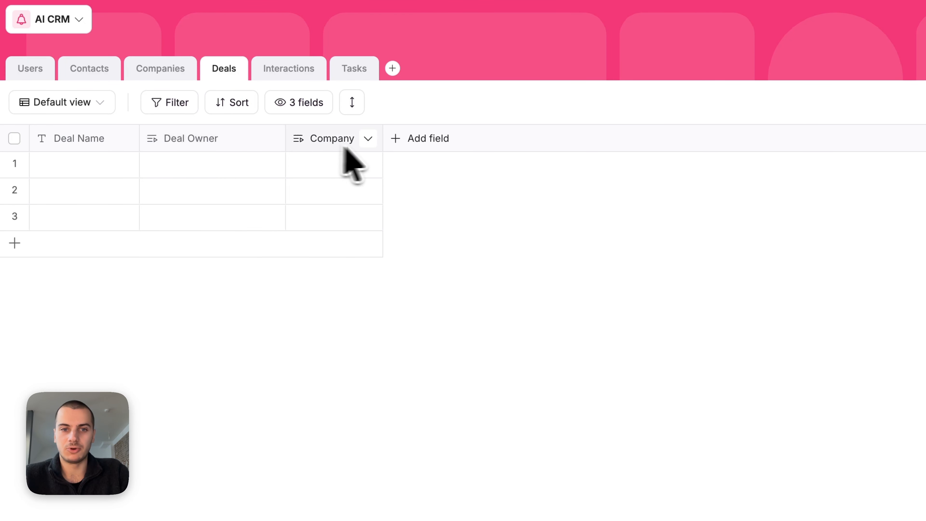
drag(382, 141, 437, 141)
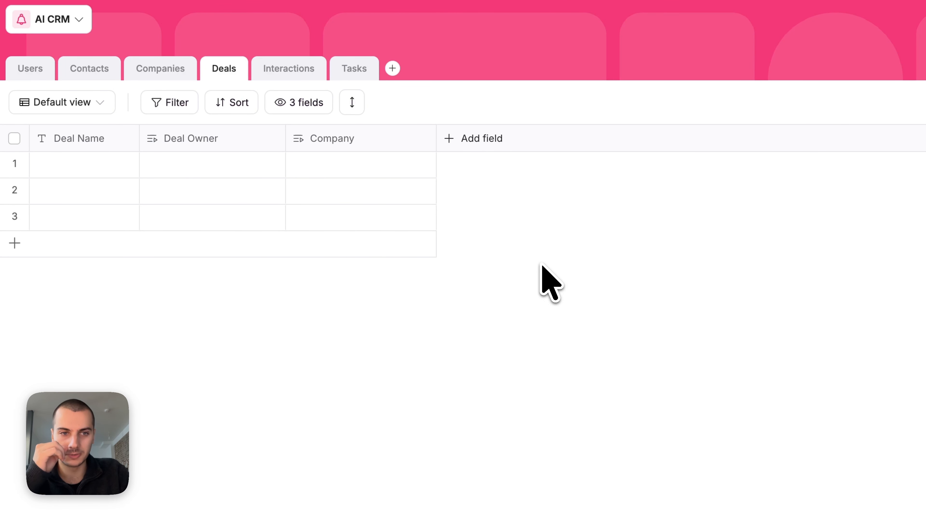
Step: Add an Amount (ARR) currency field to the Deals table
click(472, 140)
text(num)
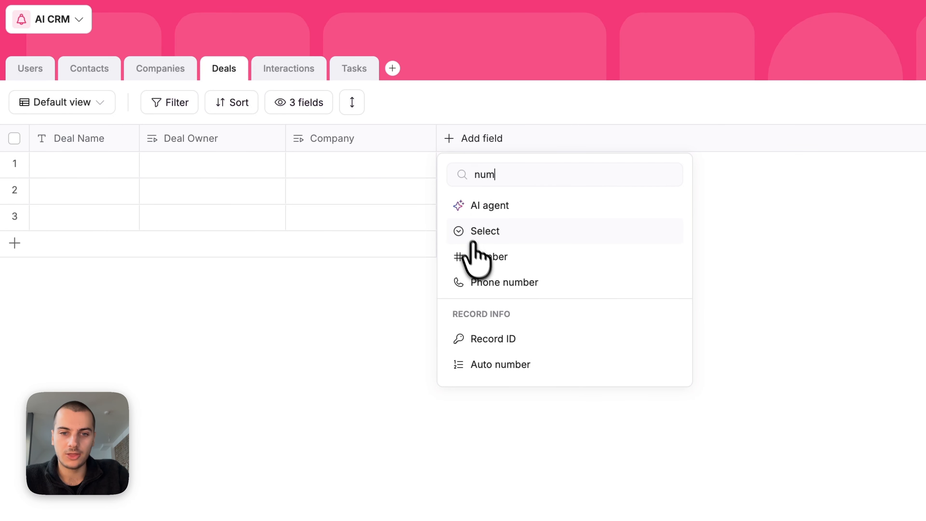
click(476, 257)
text(Amount ()
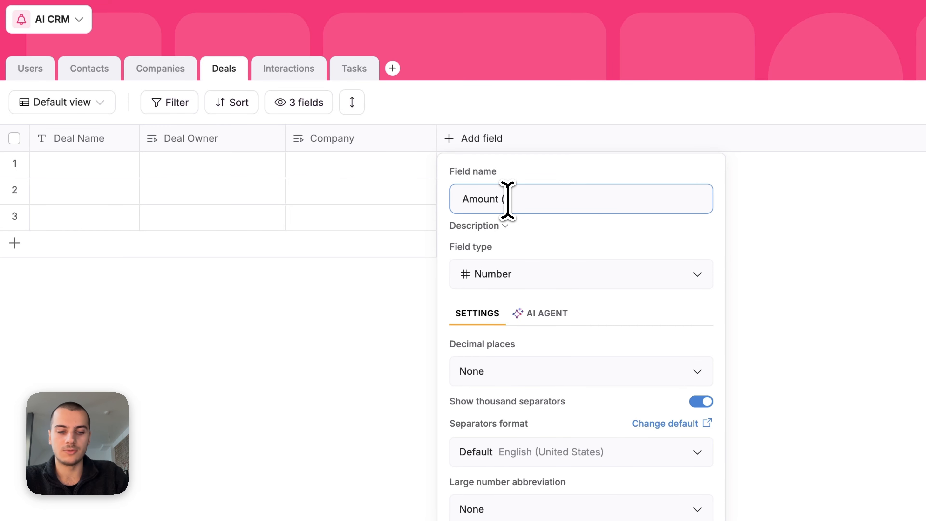
text(ARR))
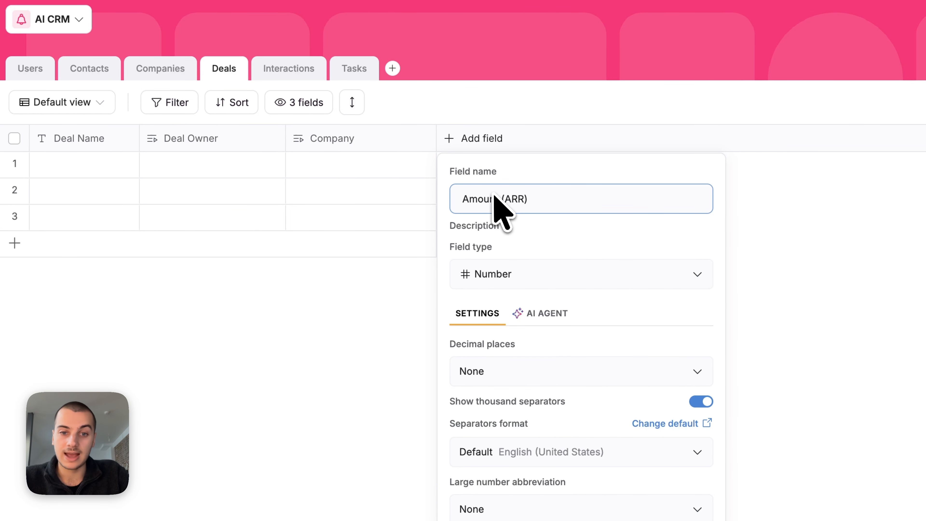
scroll(552, 381, down, 3)
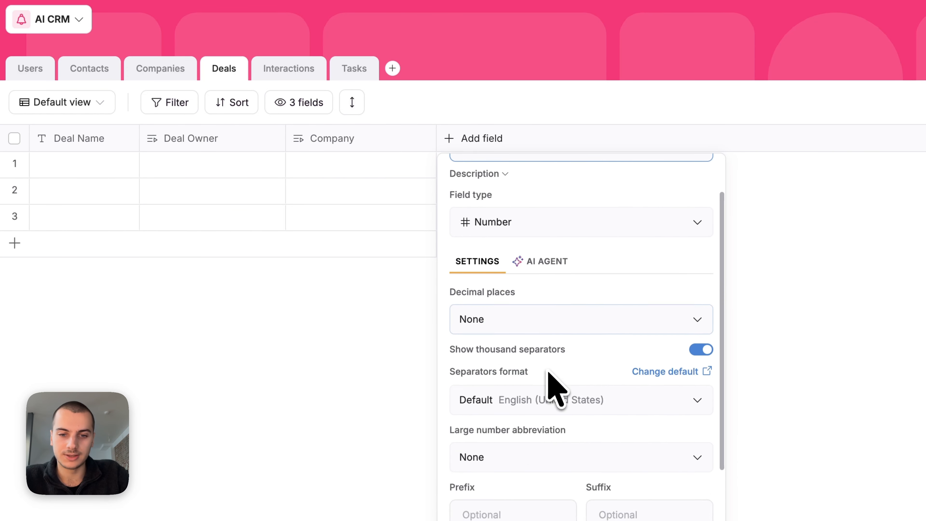
scroll(553, 351, down, 1)
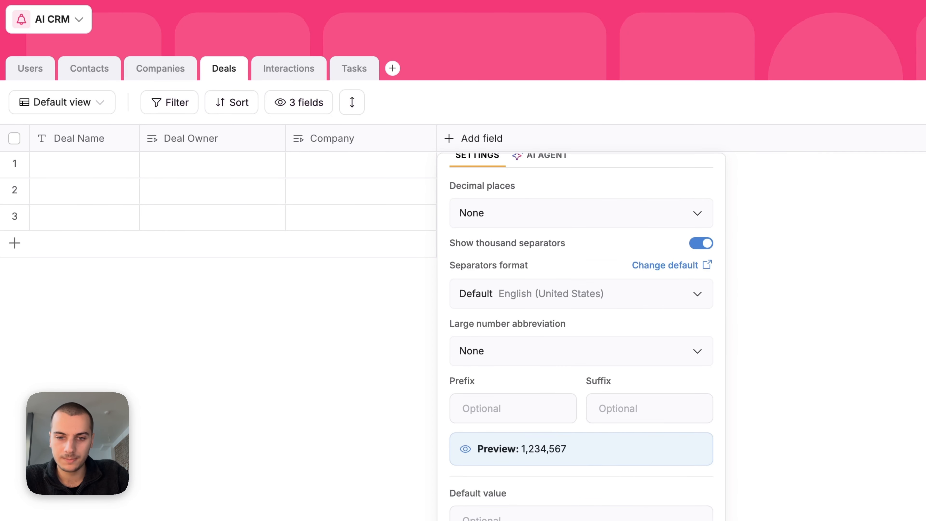
scroll(570, 285, up, 4)
click(525, 275)
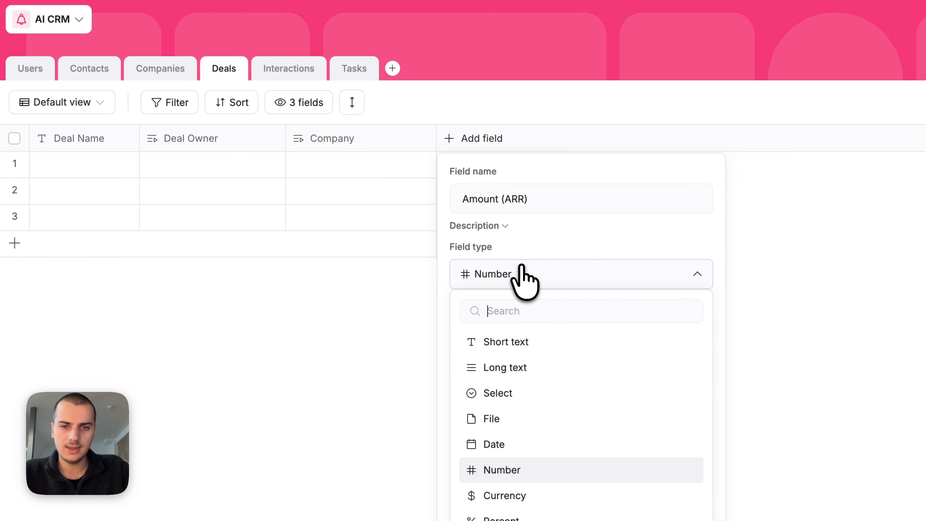
text(curr)
click(503, 342)
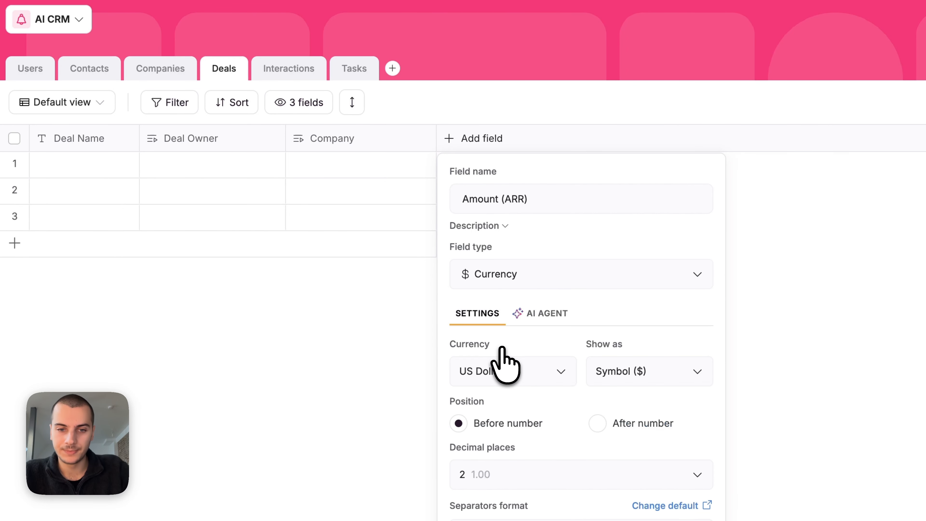
scroll(541, 449, down, 4)
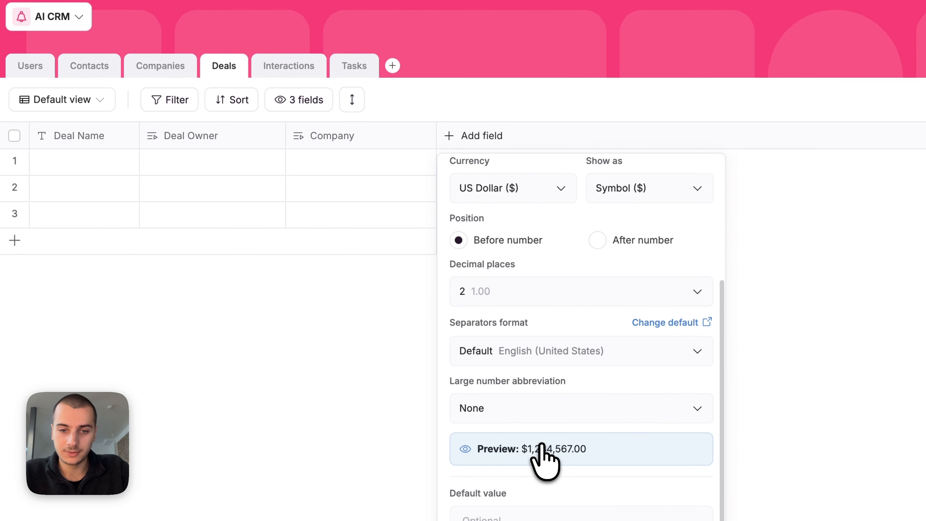
key(Return)
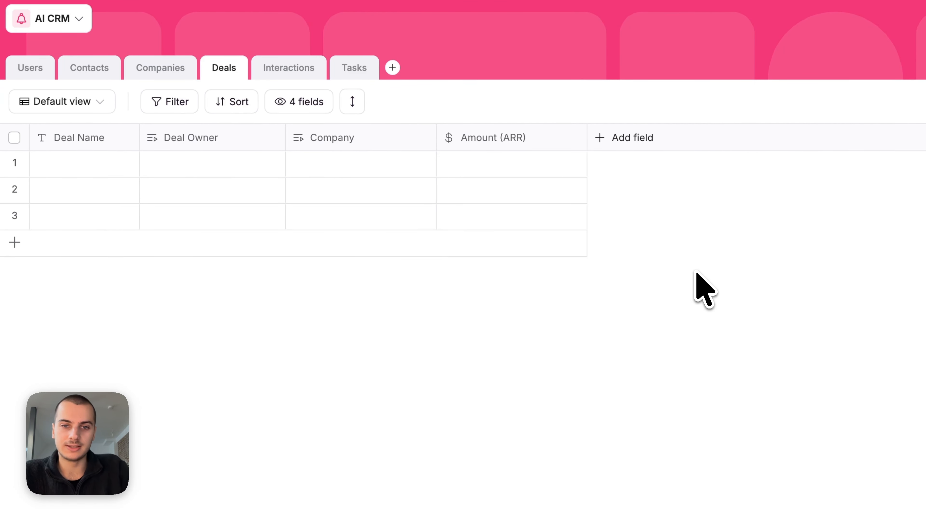
Step: Enter $10,000.00 as the first deal's Amount (ARR)
click(493, 164)
text(10000)
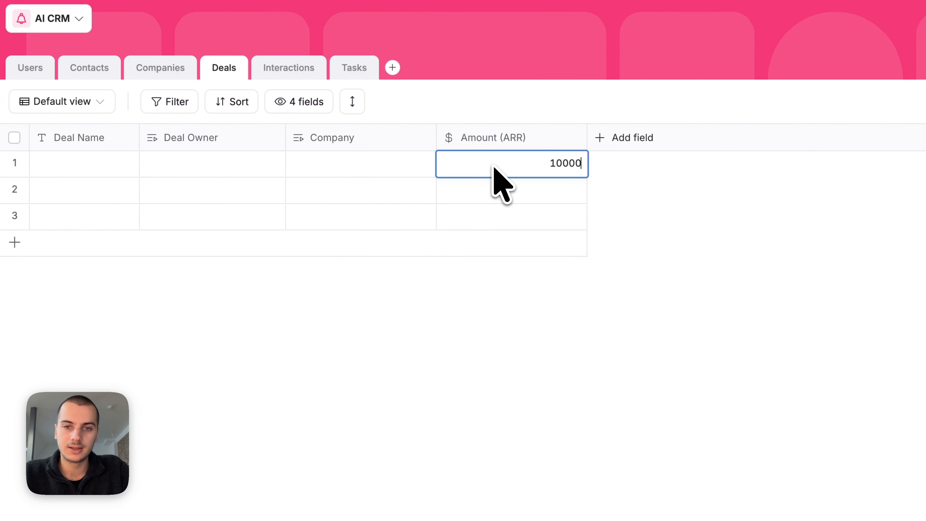
click(666, 256)
click(533, 176)
click(639, 220)
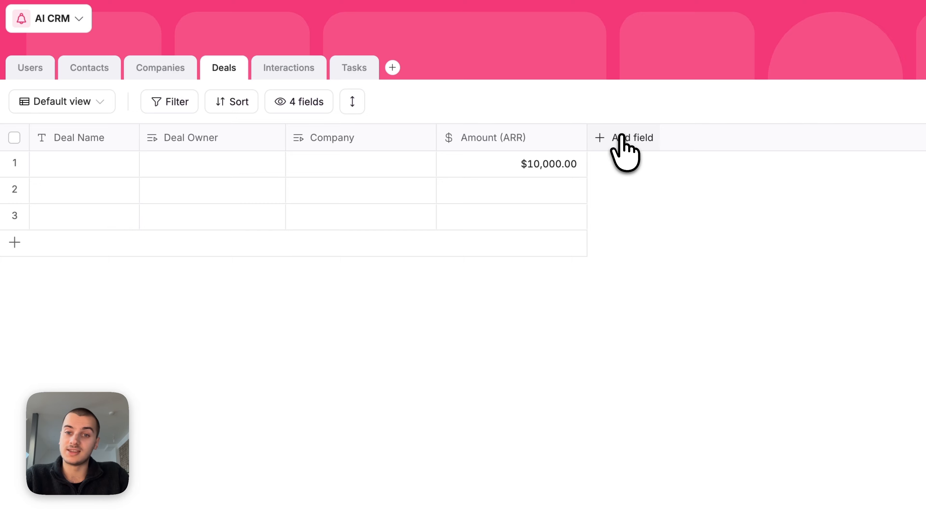
Step: Create a single-select field named Deal Stage in the Deals table
click(623, 139)
text(s)
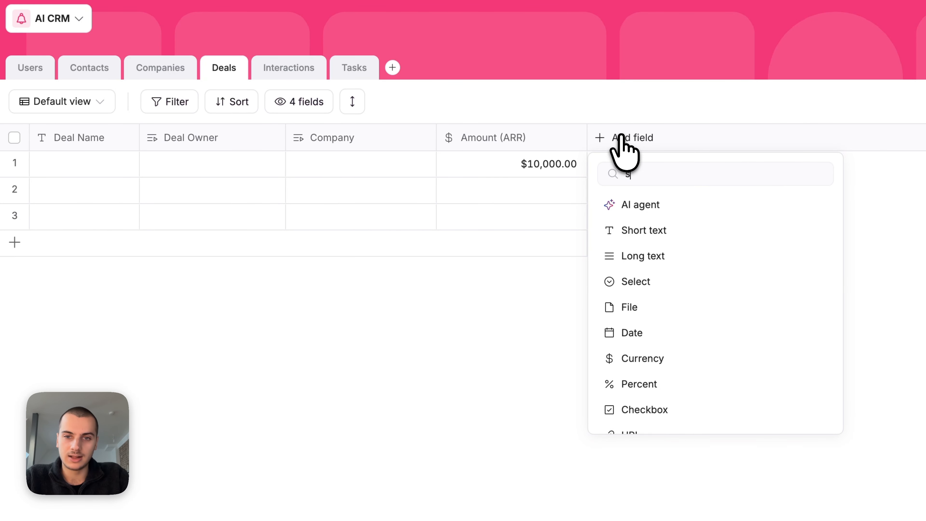
text(el)
click(639, 231)
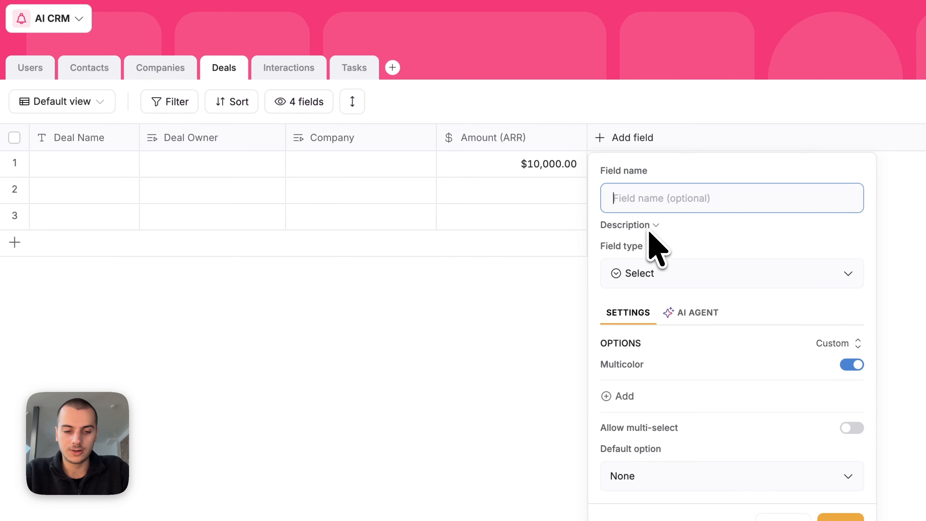
text(Deal Stage)
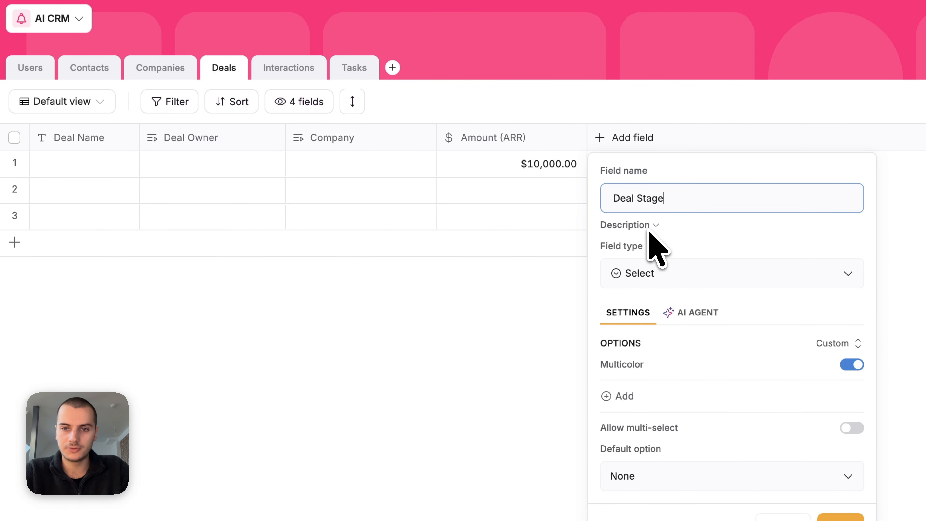
click(628, 396)
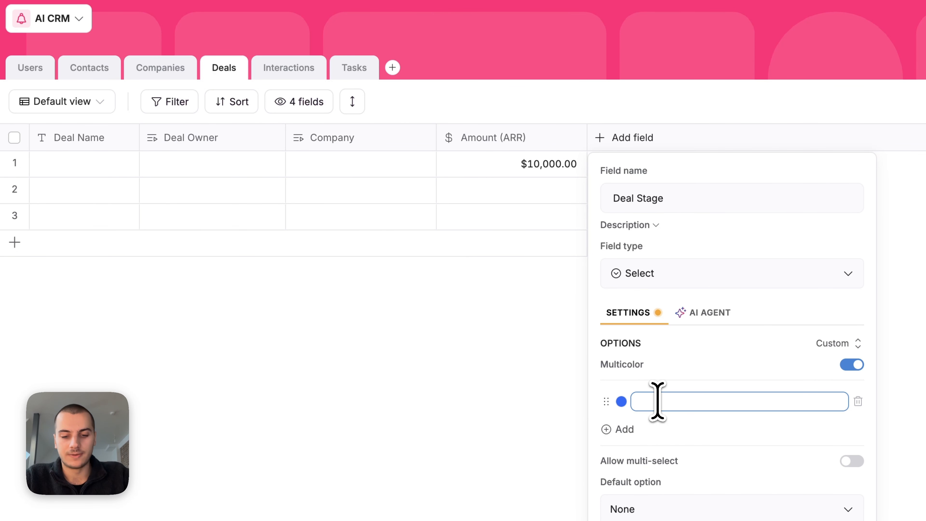
Step: Give Deal Stage the options New Opportunity, Negotiation, Closed Won and Closed Lost, and save
text(New O)
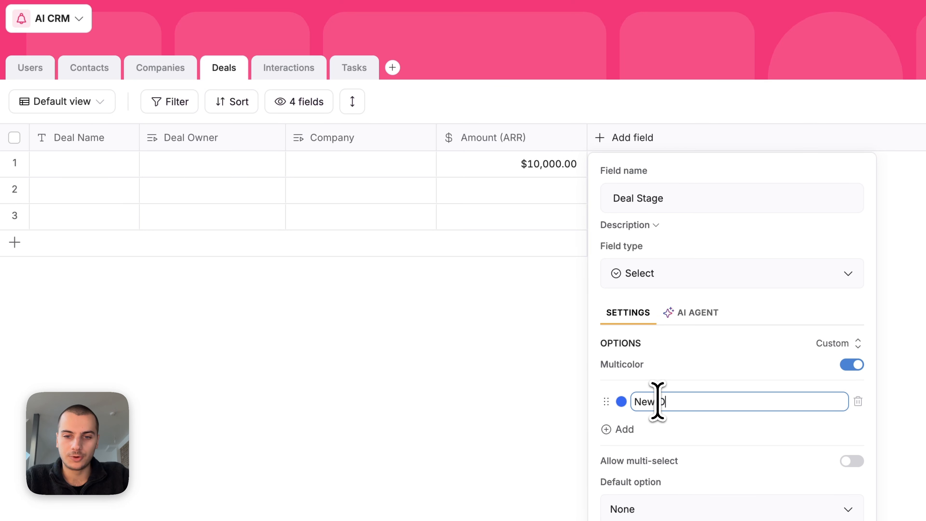
text(pportunity)
key(Return)
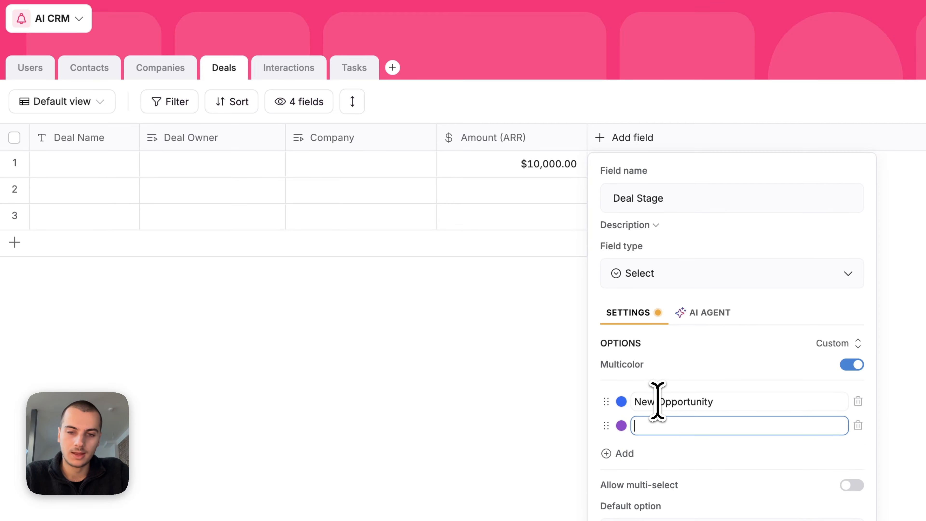
text(Negotiation)
key(Return)
scroll(683, 459, down, 2)
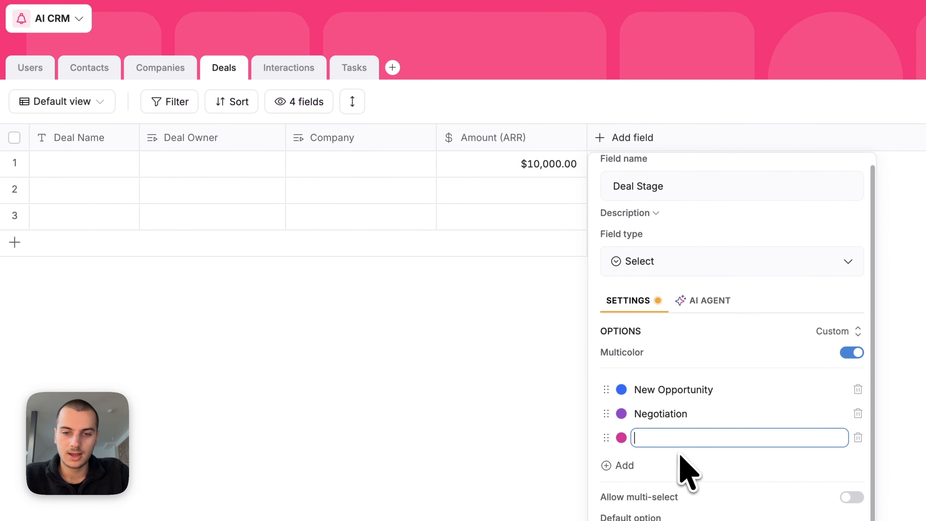
text(Closed Won)
key(Return)
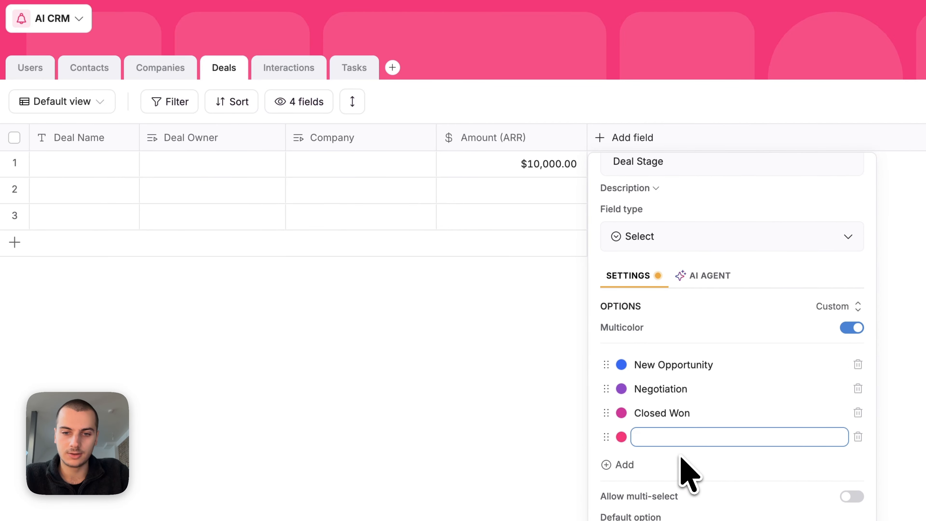
text(Closed Lost)
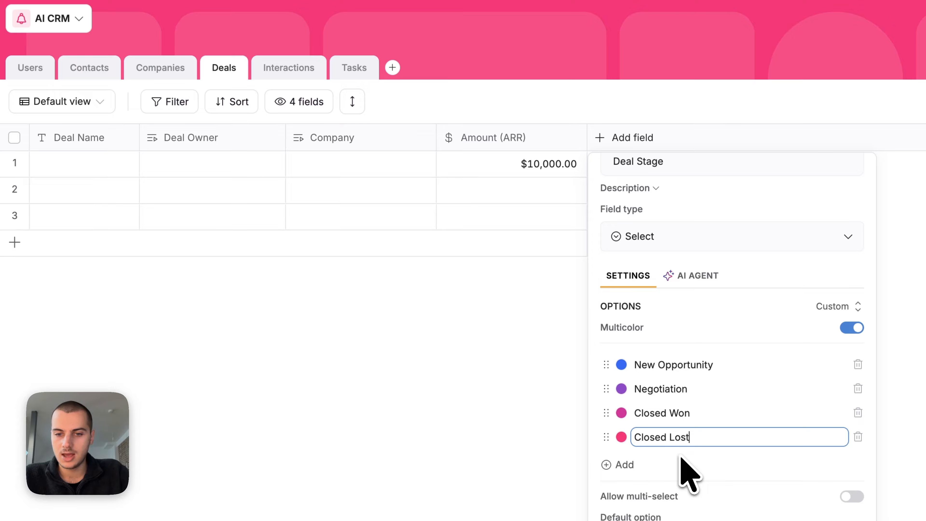
scroll(681, 458, up, 2)
click(784, 520)
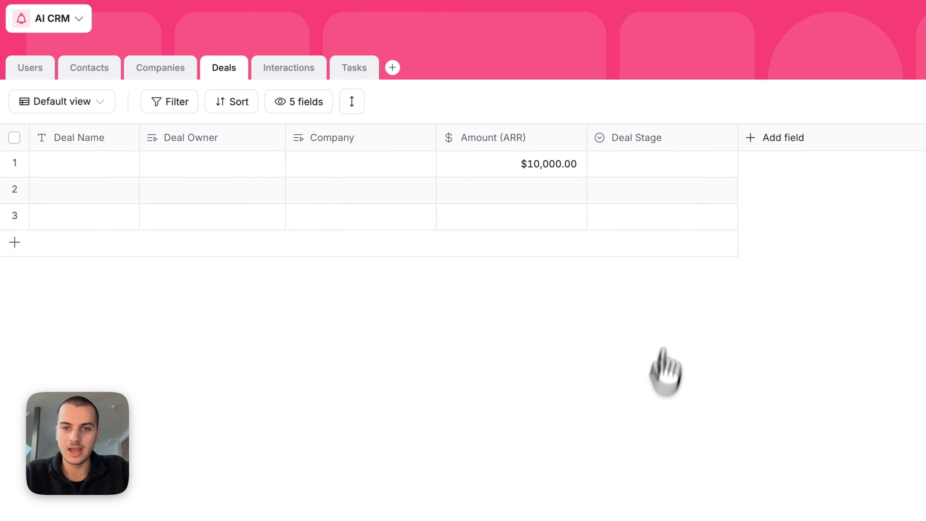
click(622, 164)
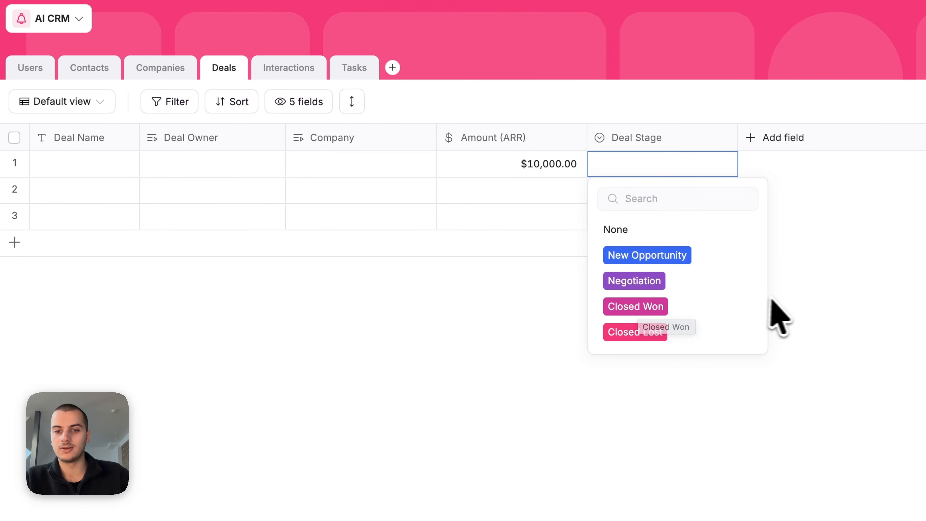
Step: Choose New Opportunity in row 1's Deal Stage cell
click(685, 257)
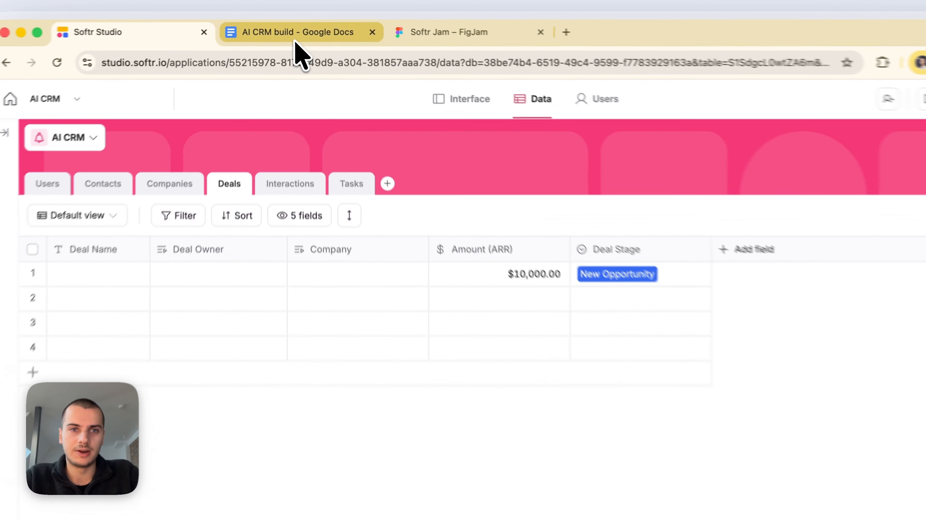
click(296, 30)
scroll(511, 310, up, 20)
triple_click(553, 330)
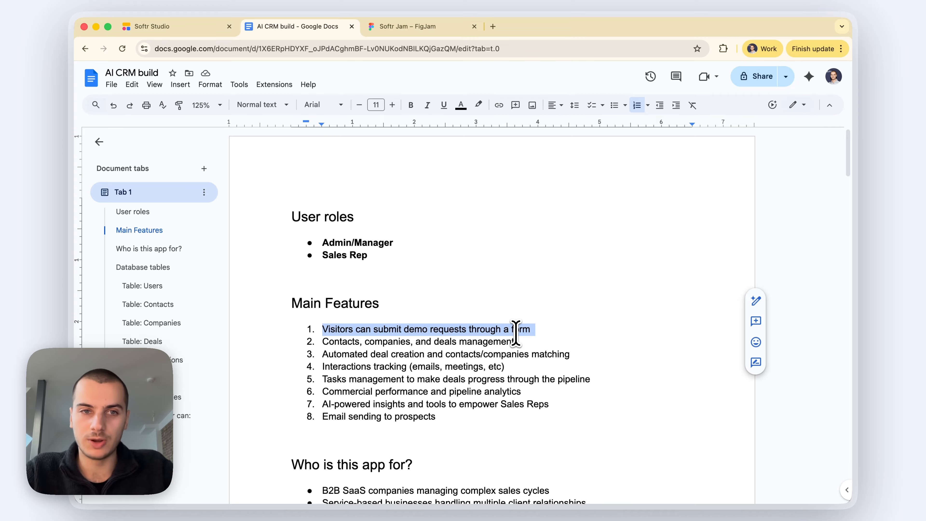
click(172, 28)
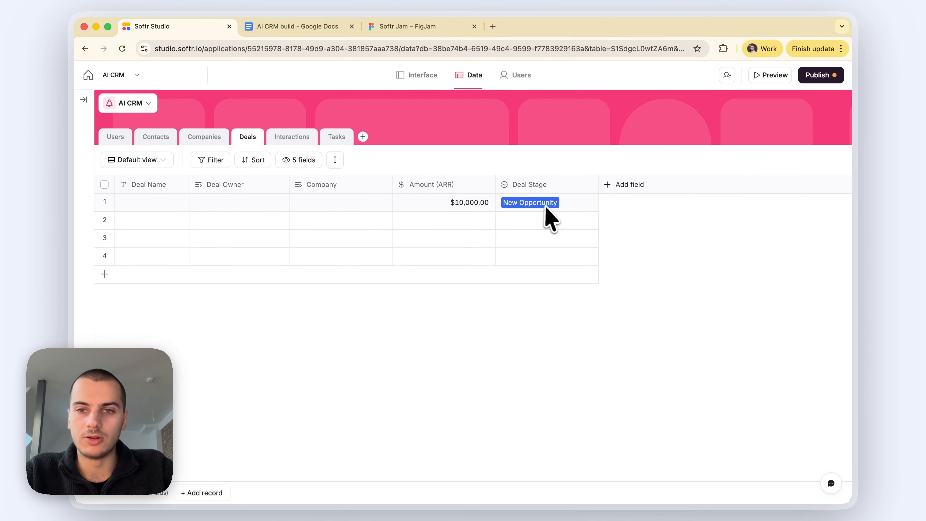
Step: Add short-text fields Demo Request Email and Demo Request First Name to Deals
click(608, 187)
click(638, 246)
text(Demo Reque)
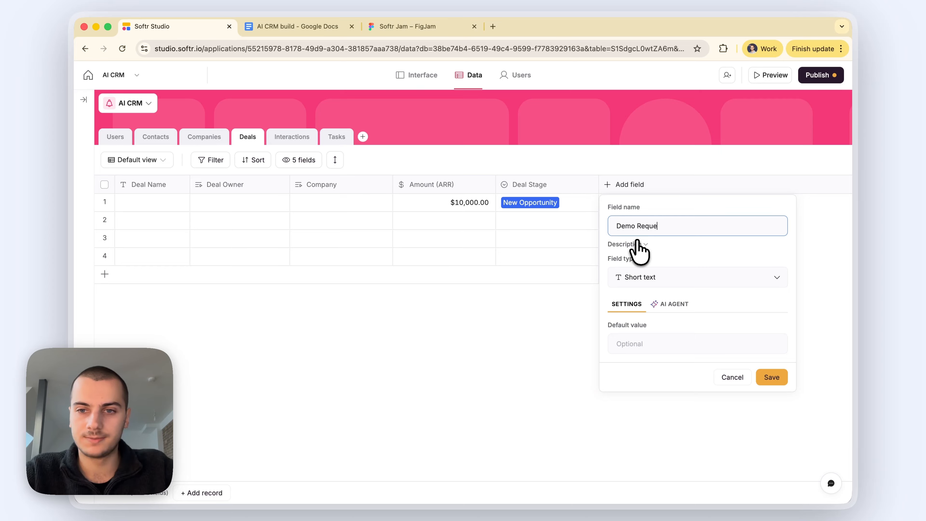
text(st Email)
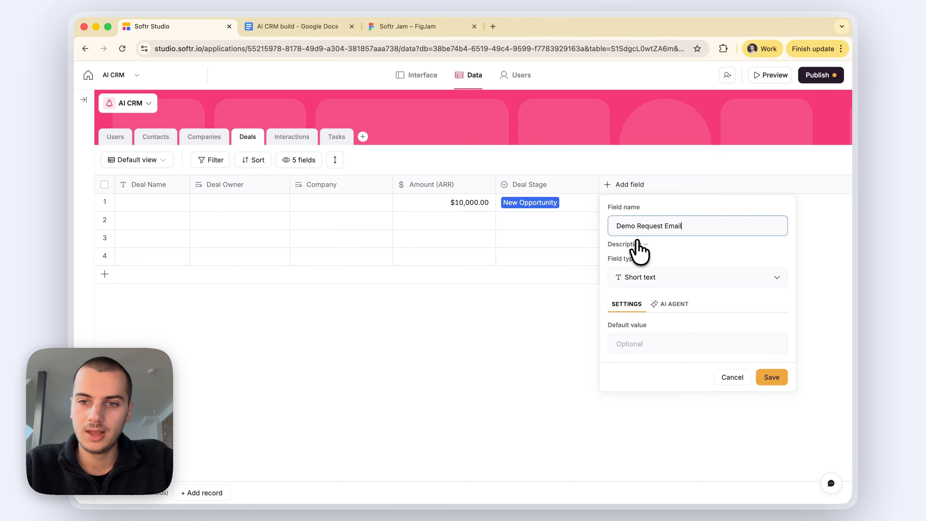
key(Return)
click(724, 184)
click(719, 248)
text(Demo Request First Name)
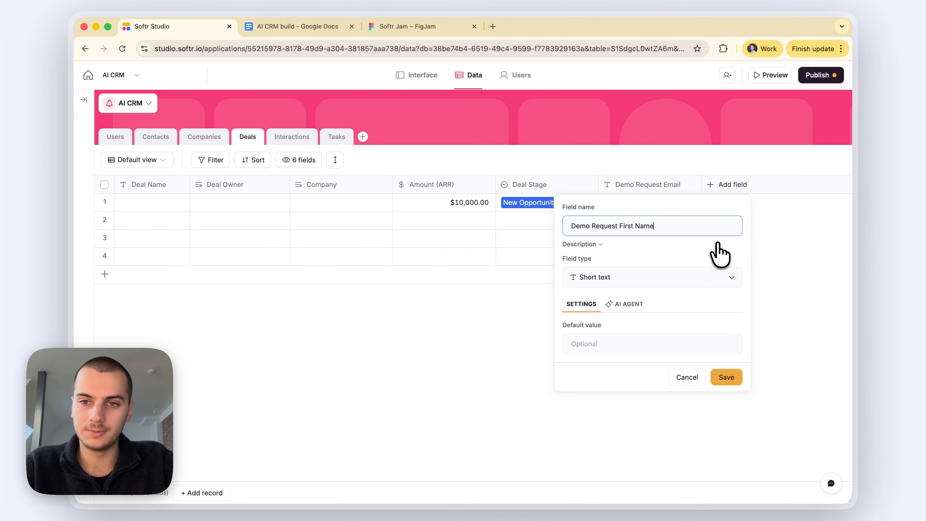
key(Return)
Step: Add a short-text Demo Request Last Name field and a long-text Demo Request Message field
click(823, 185)
click(759, 245)
text(Demo Request Last name)
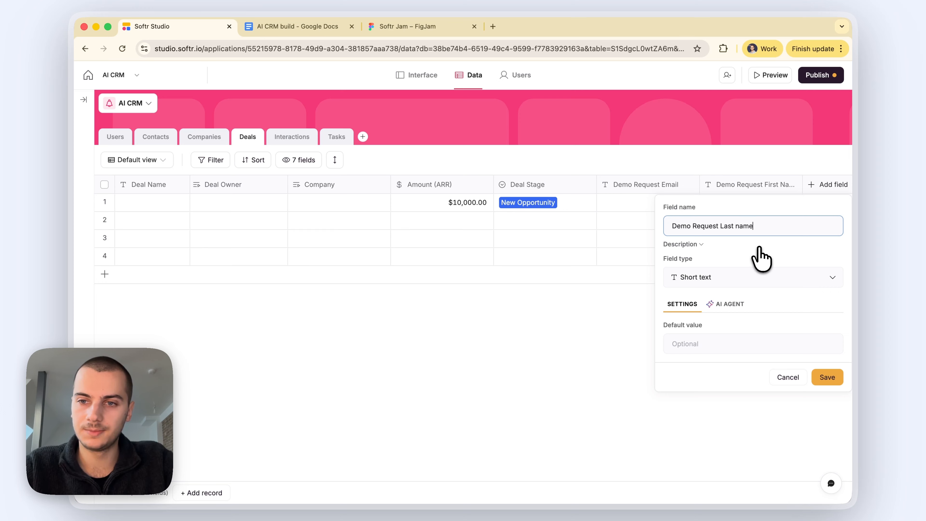
key(Return)
click(819, 185)
click(760, 265)
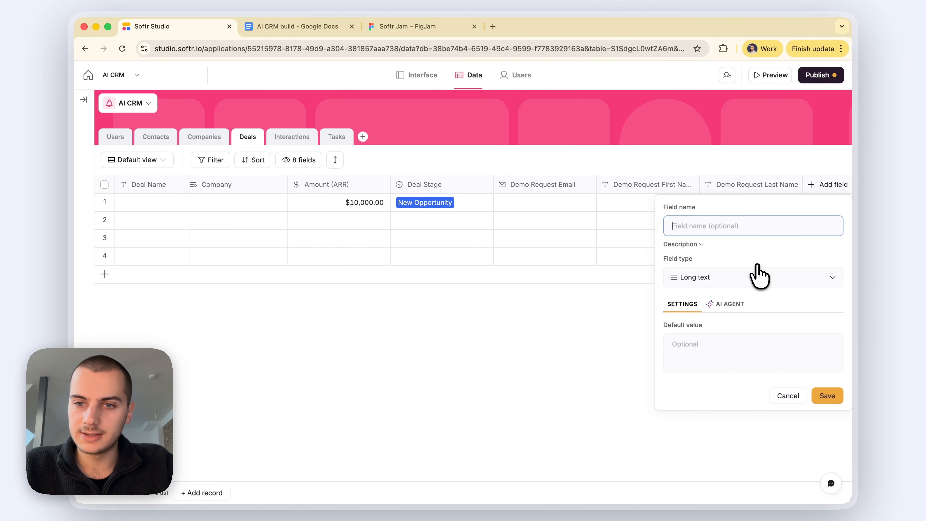
text(Demo Req)
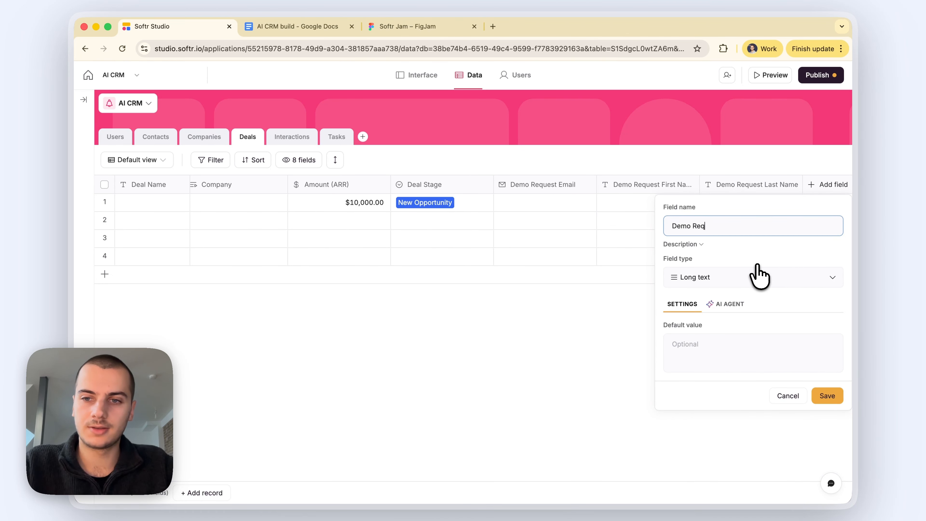
text(uest Message)
key(Return)
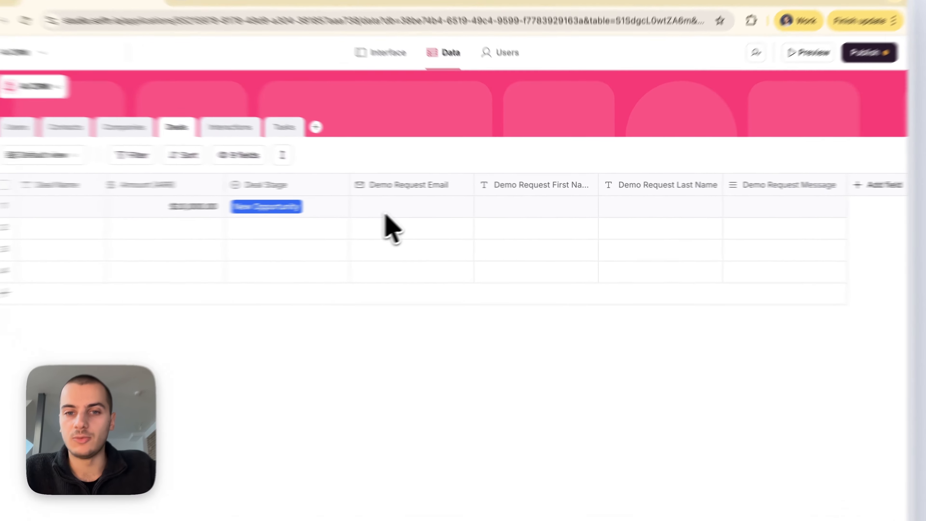
click(386, 214)
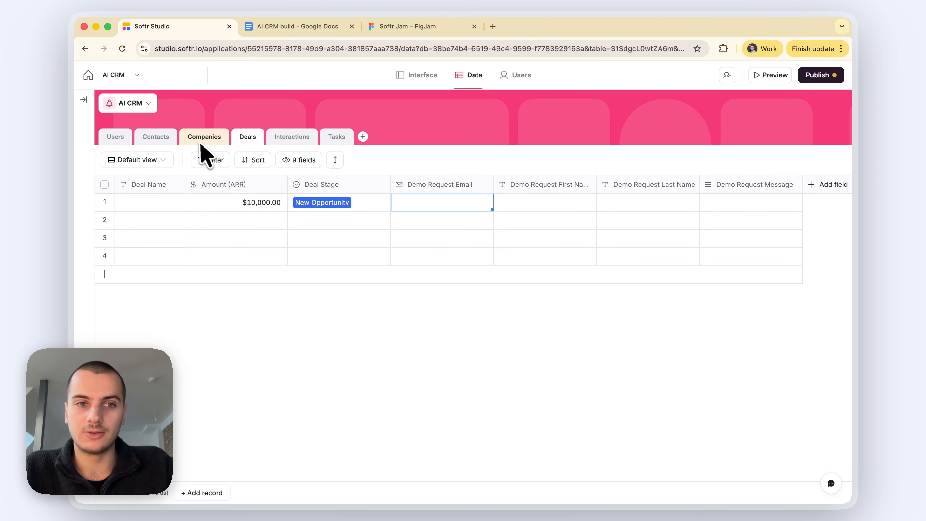
Step: Add a Demo Request Date field that includes the time
click(475, 379)
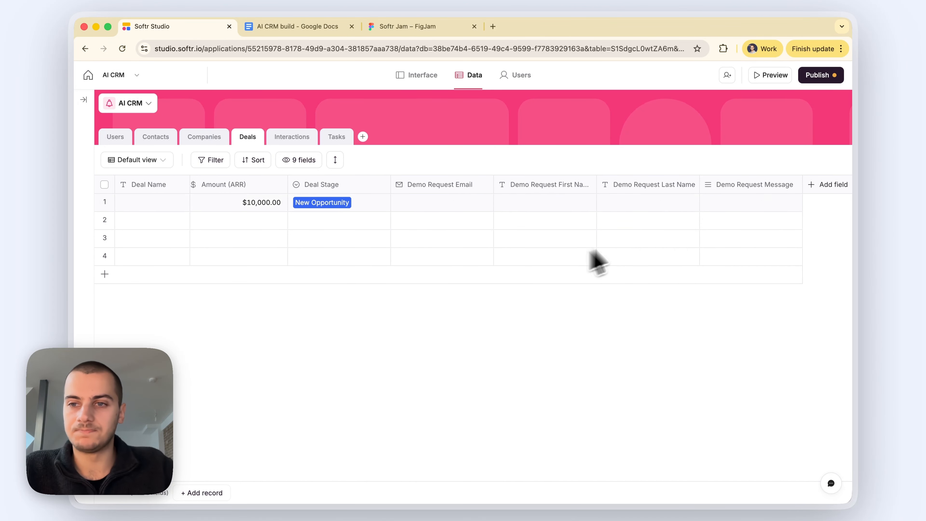
click(813, 186)
text(date)
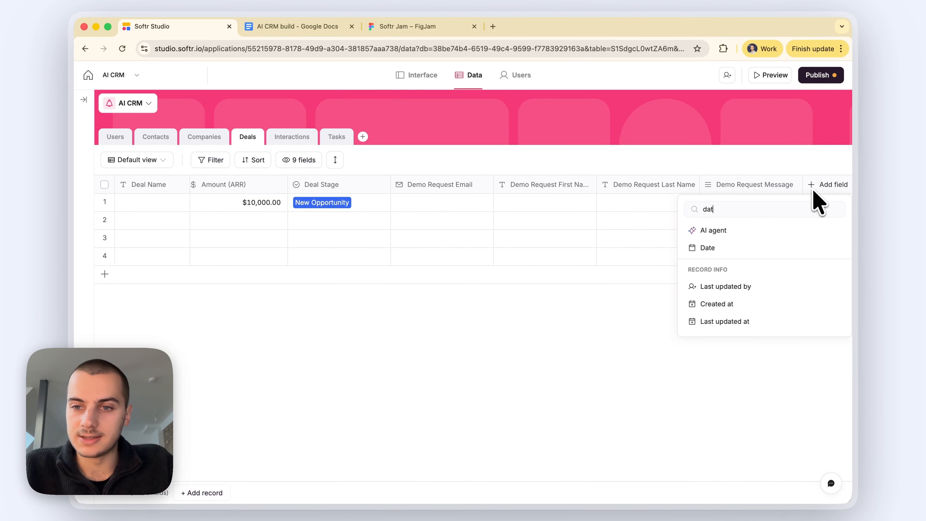
click(740, 247)
text(Demo Request)
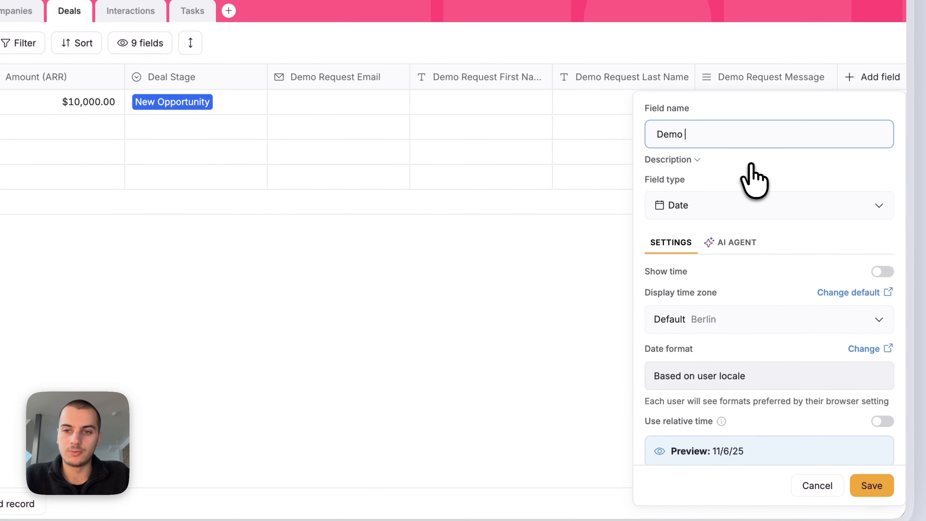
text( Date)
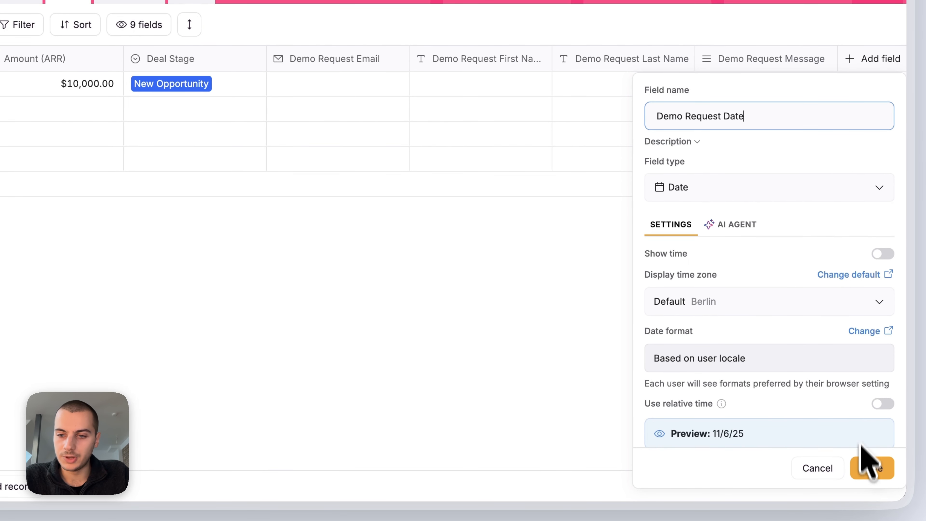
click(883, 254)
click(871, 468)
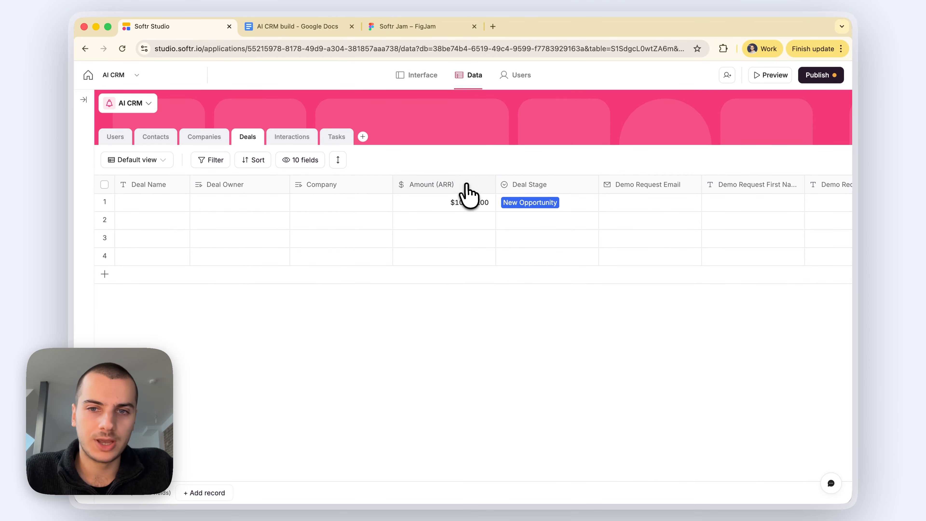
Step: Insert a Close Date date field right of the Deal Stage column
click(526, 188)
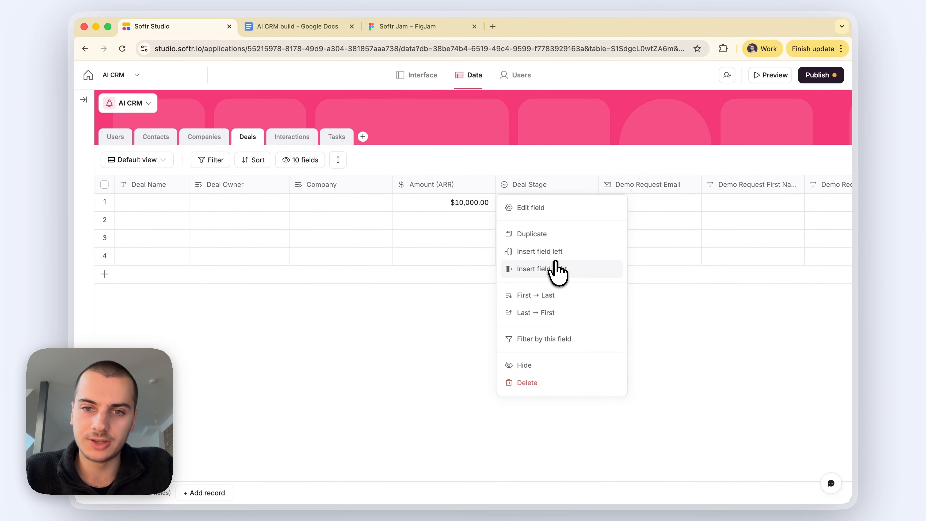
click(554, 267)
text(dat)
click(526, 248)
text(Close Date)
click(651, 351)
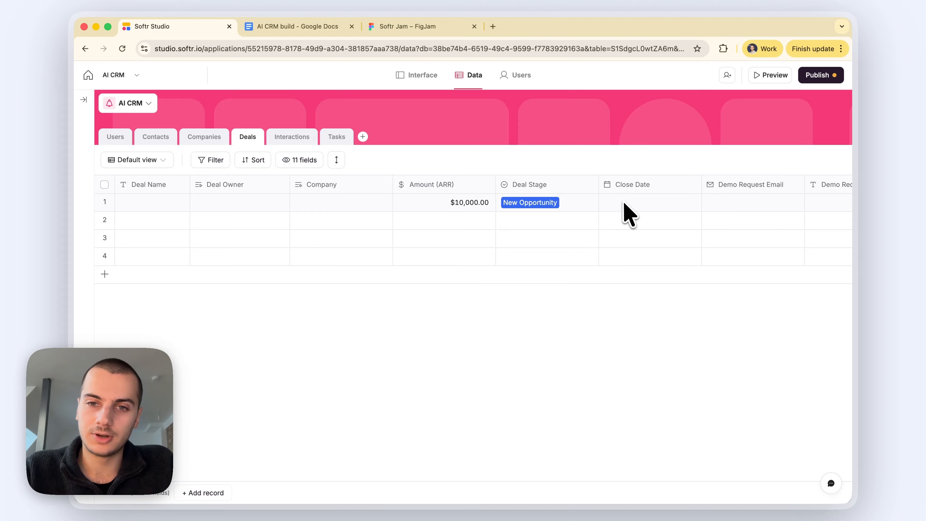
Step: Check row 1's Deal Stage choices and scroll to the table's right end
click(565, 204)
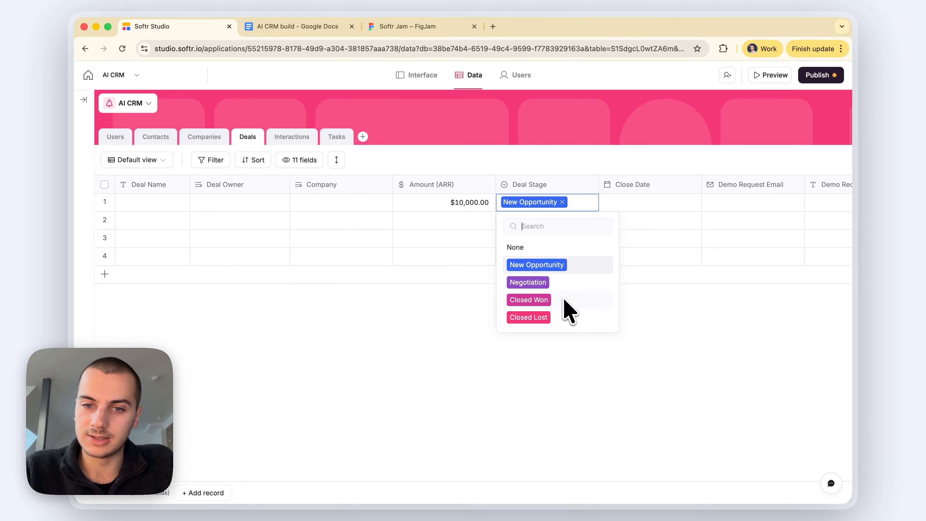
click(639, 367)
click(630, 207)
scroll(628, 219, right, 10)
click(826, 185)
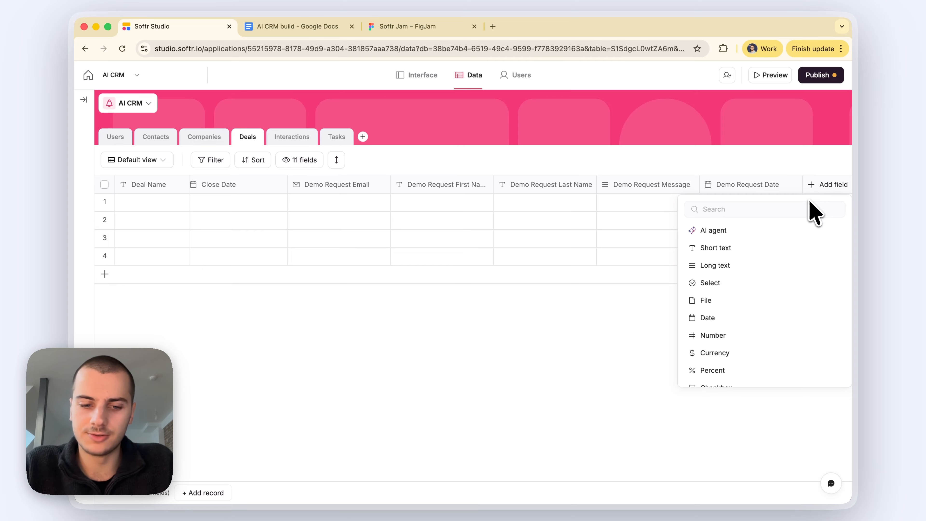
Step: Add a related-record field named Tasks linked to the Tasks table, skipping lookups
text(rel)
click(734, 247)
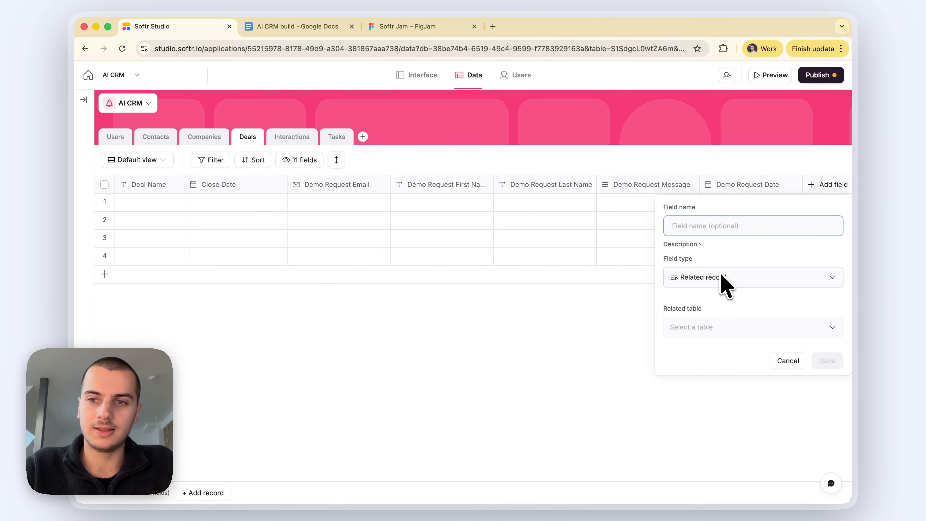
text(Tasks)
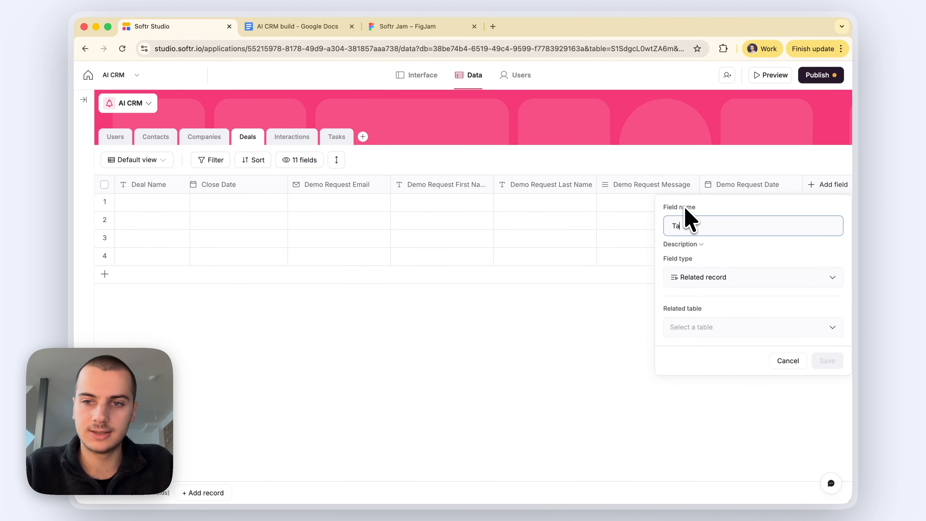
click(683, 325)
click(686, 440)
click(827, 388)
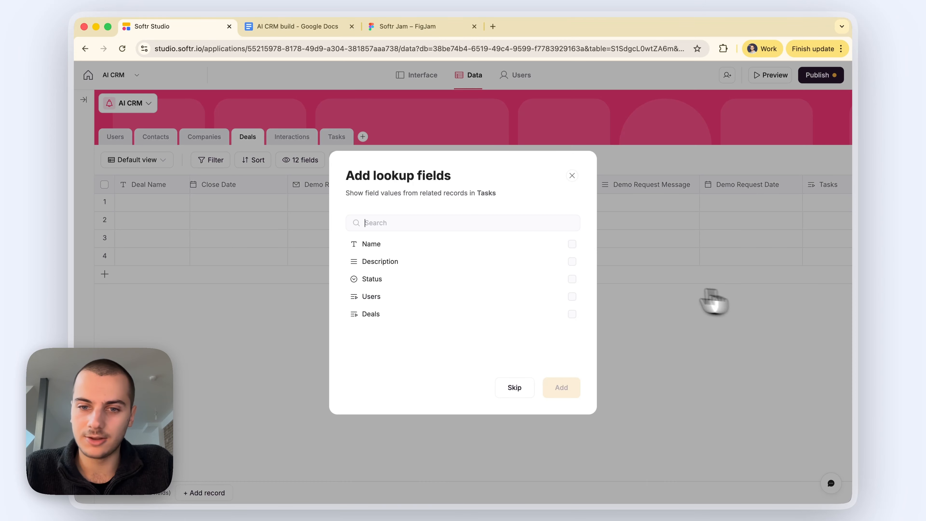
click(524, 388)
Step: Add a File field named Documents to Deals
click(820, 186)
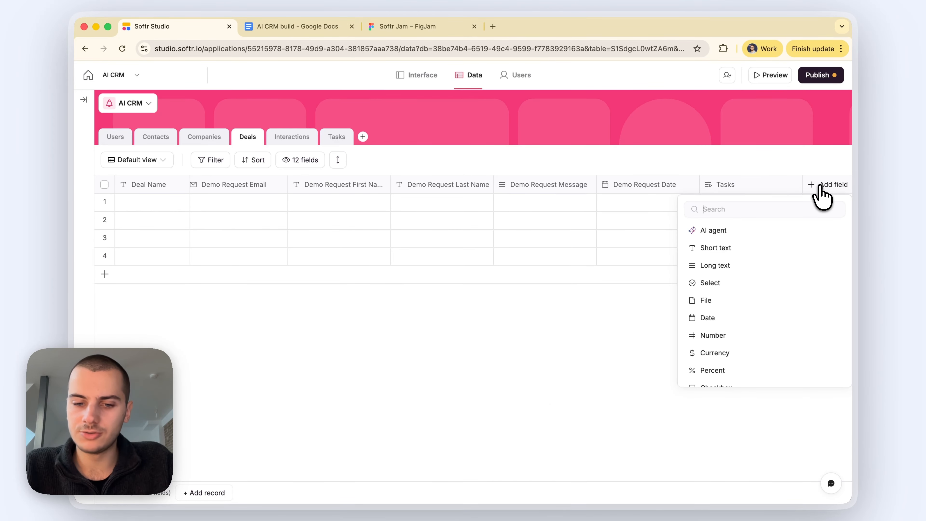
text(file)
click(759, 226)
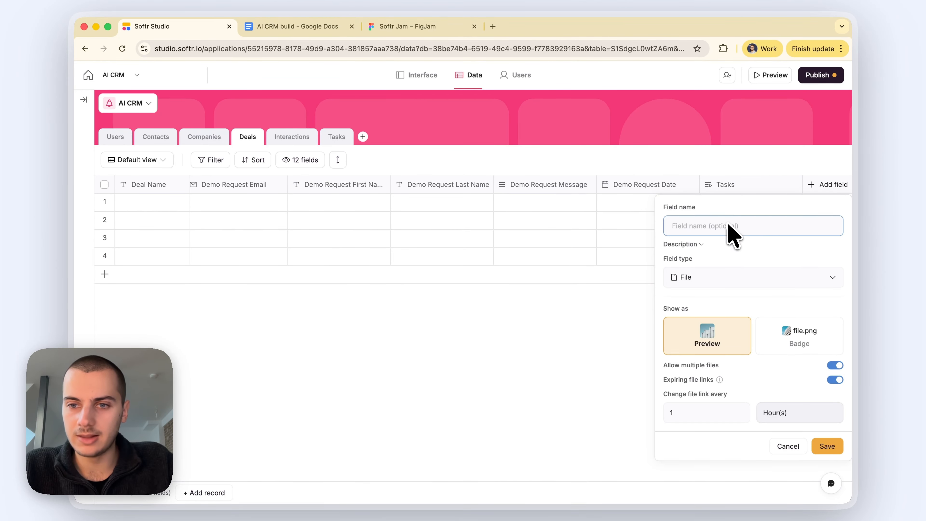
text(Documents)
click(827, 446)
Step: Add a long-text Interactions Digest field to Deals
click(827, 185)
click(744, 270)
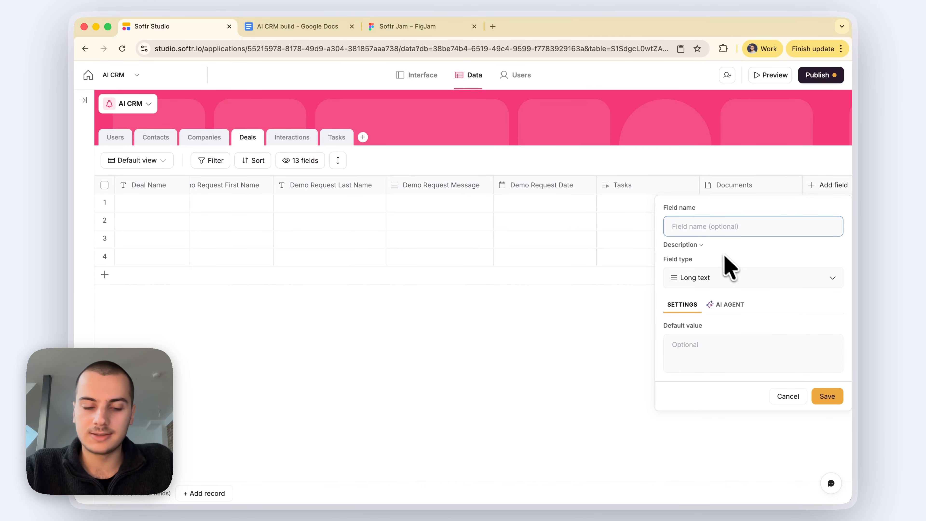
text(Digest )
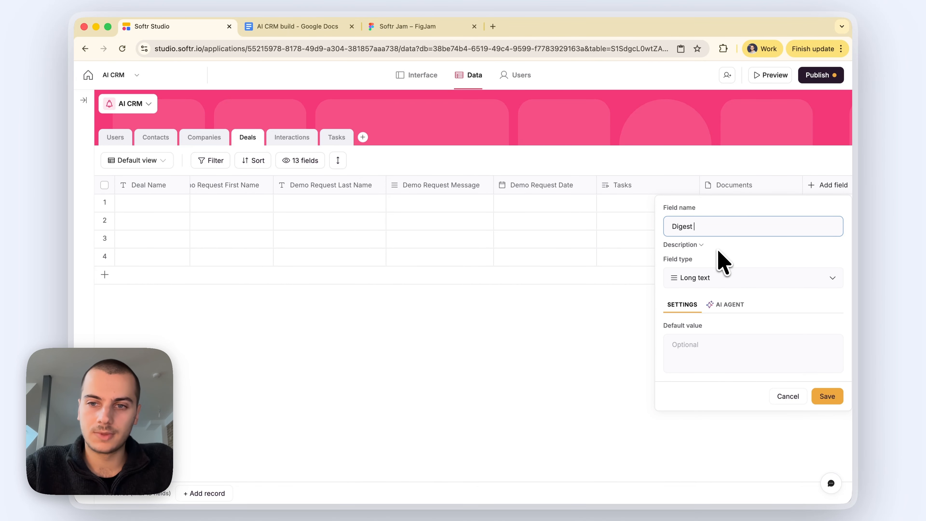
text(ofInteractions)
click(827, 397)
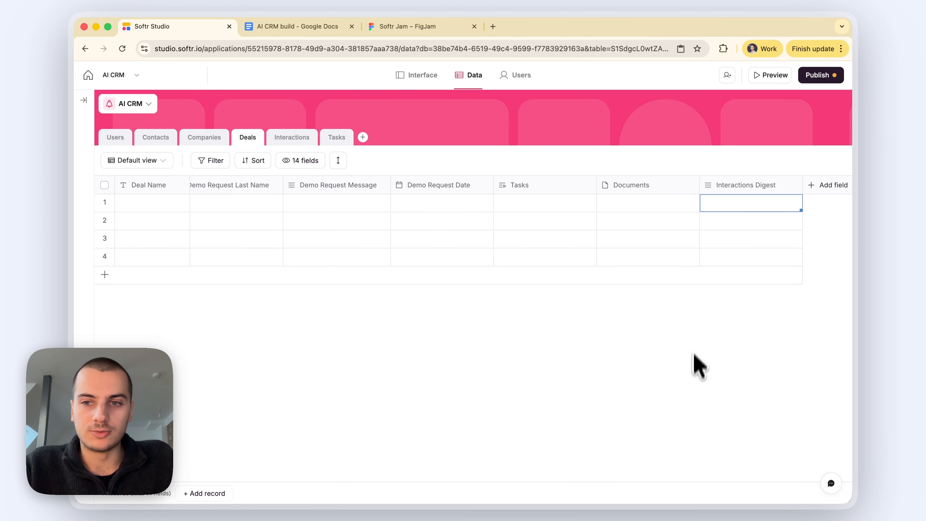
Step: Enter the greeting email text as Email 1's Description in Interactions
click(692, 374)
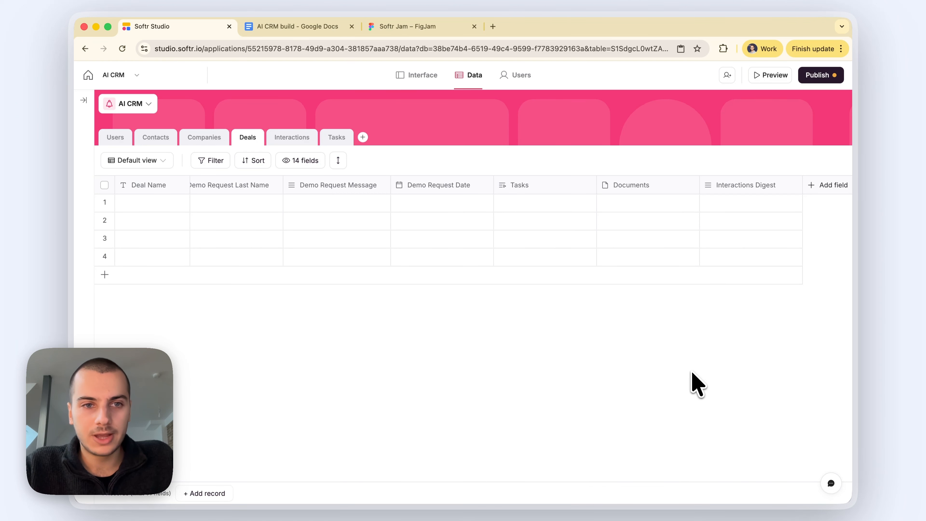
click(279, 138)
click(191, 205)
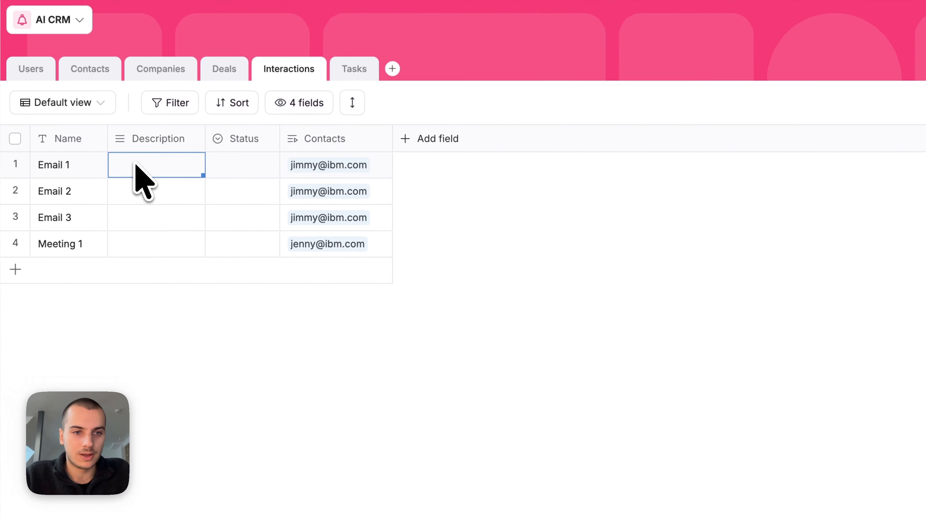
click(187, 204)
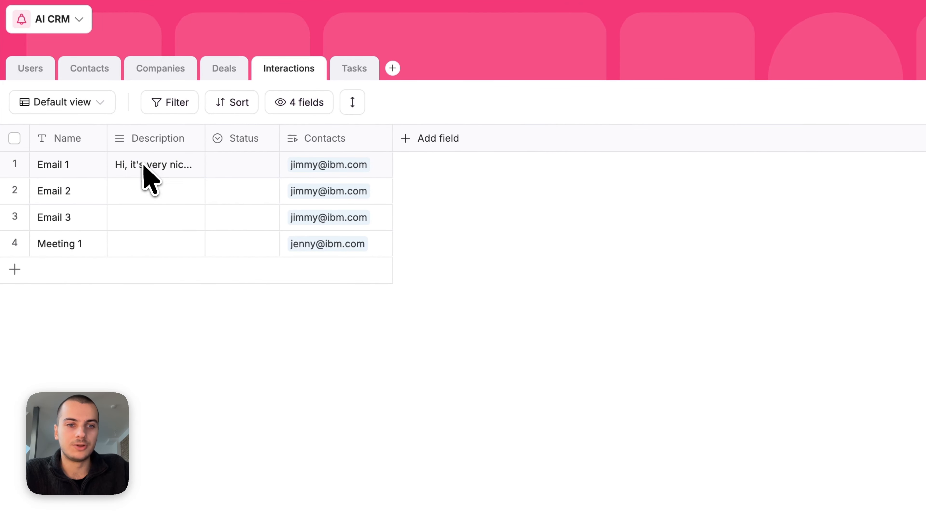
click(146, 163)
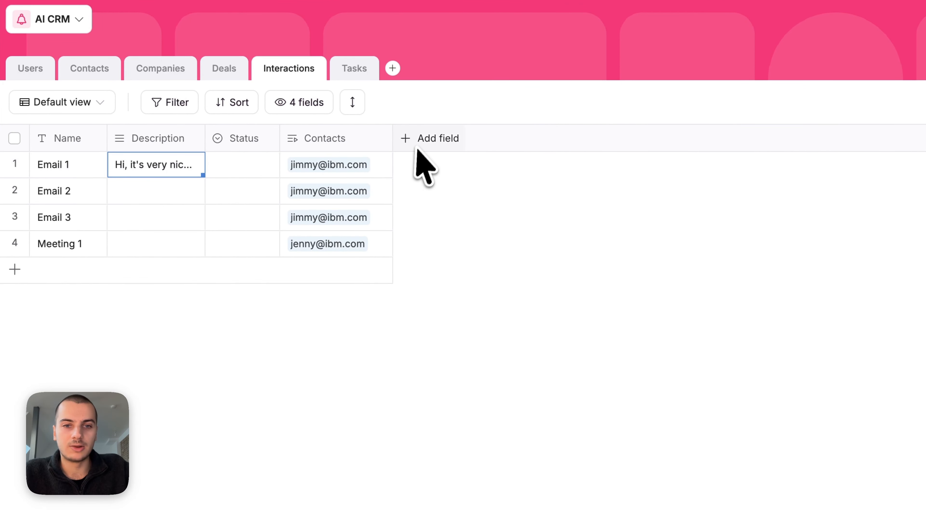
click(51, 169)
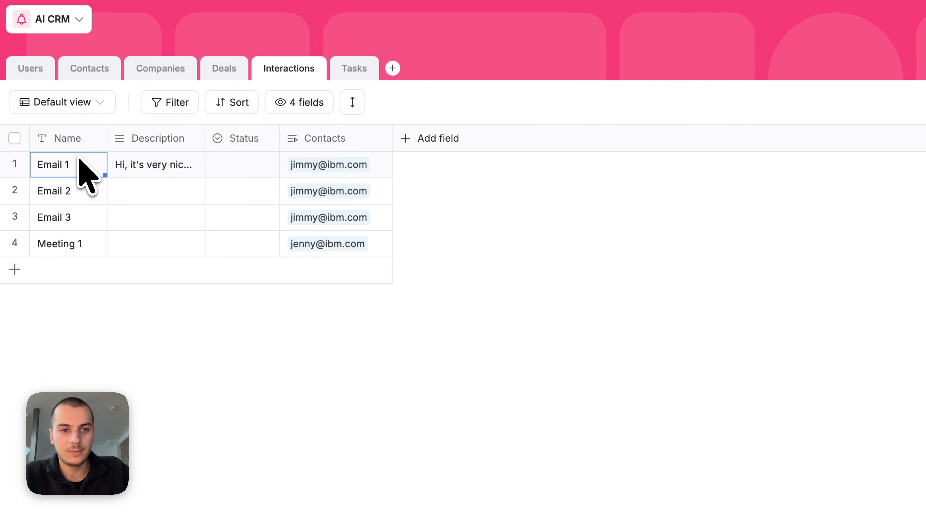
click(137, 165)
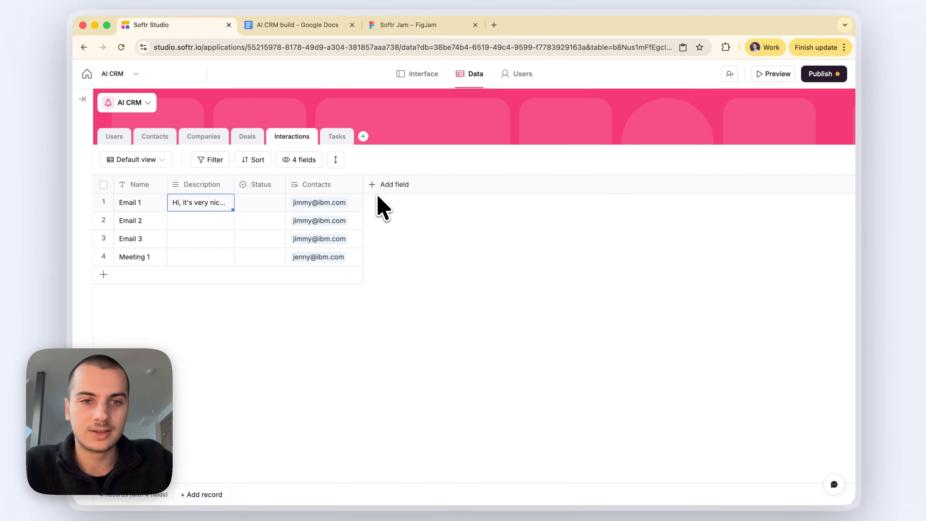
Step: Look over the Contacts table, then open Deals and inspect row 1's Interactions Digest cell
click(156, 137)
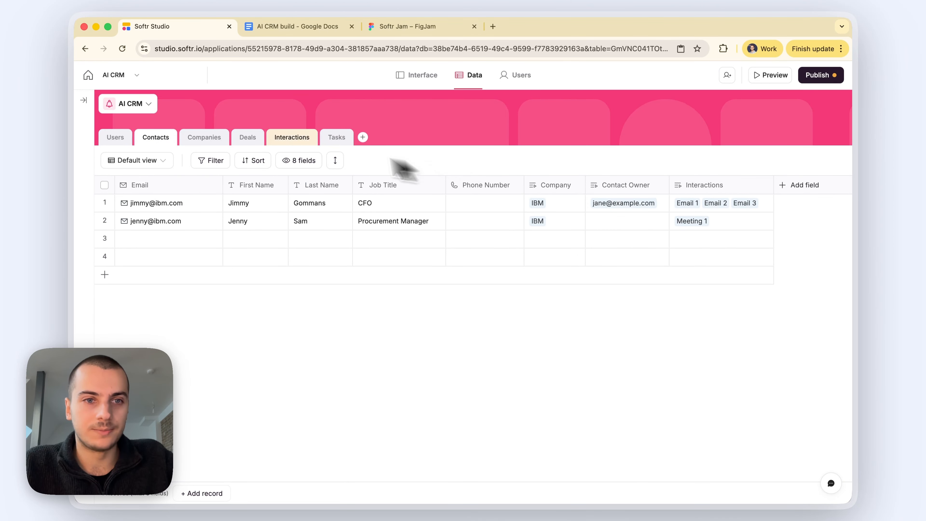
click(292, 138)
click(247, 138)
scroll(583, 221, right, 10)
click(742, 207)
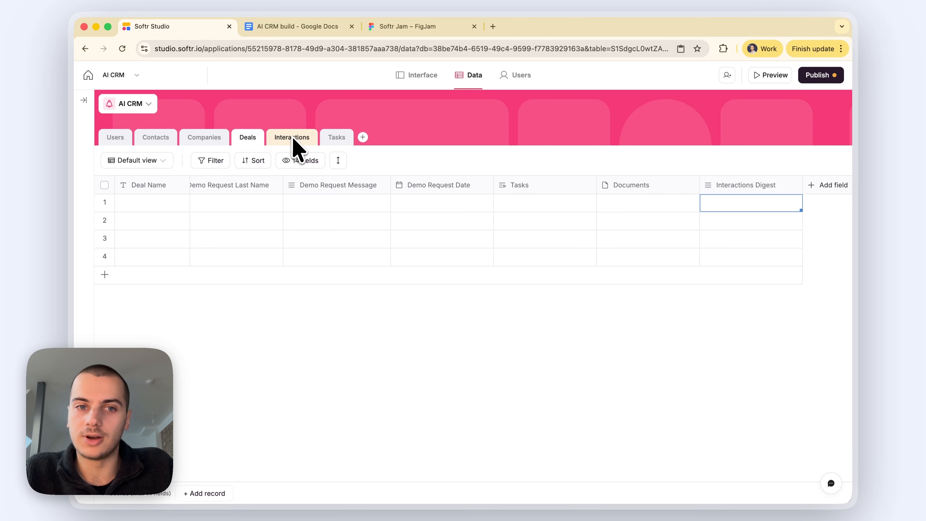
scroll(312, 244, left, 2)
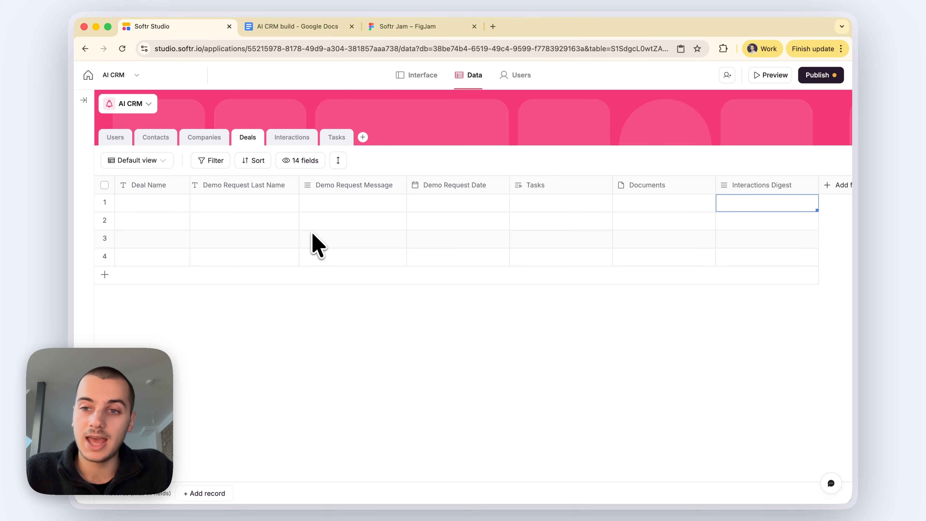
Step: Review the Interactions Digest field settings, including AI agent options, and cancel without changes
scroll(403, 234, right, 1)
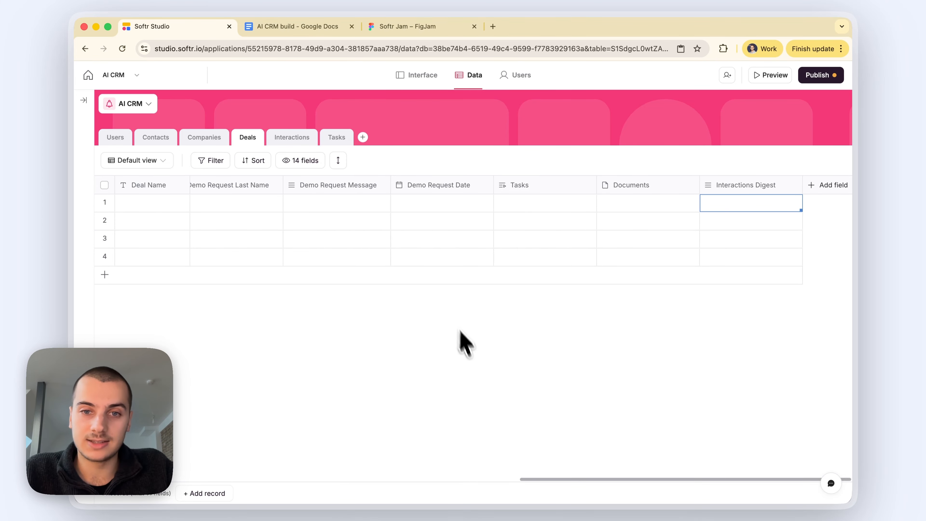
click(471, 355)
click(738, 186)
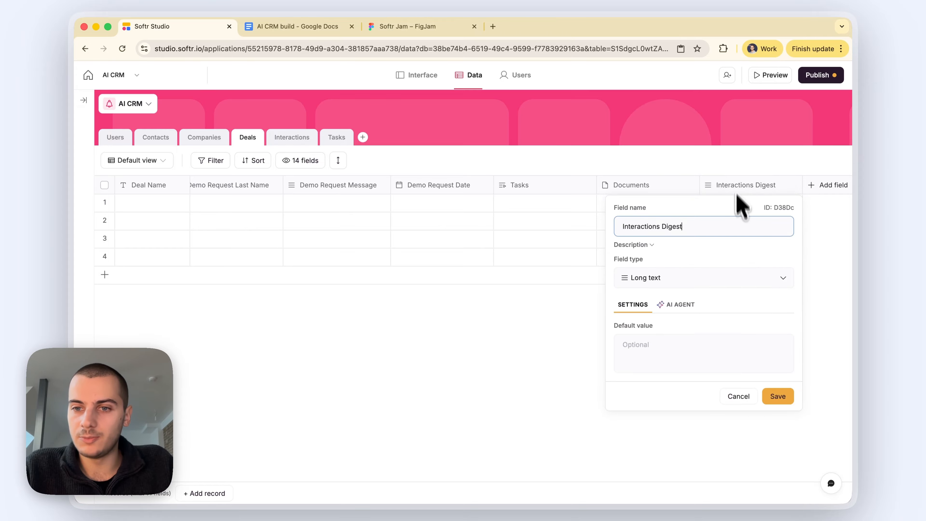
click(671, 304)
click(636, 305)
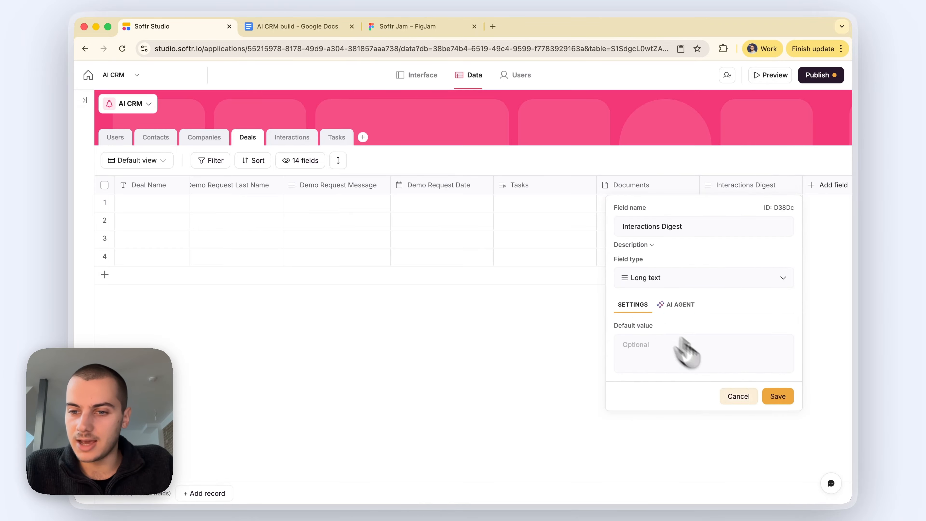
click(743, 396)
click(736, 209)
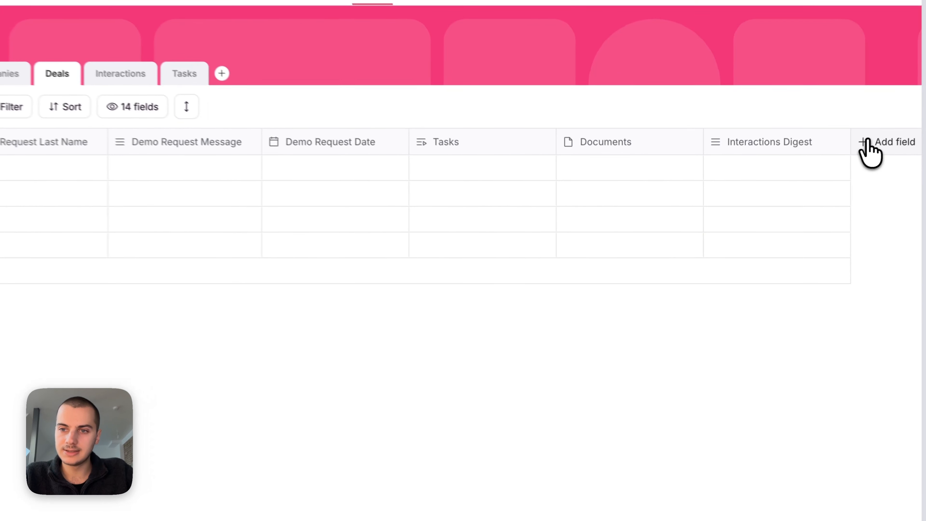
Step: Add Created at and Last updated at record-info fields to Deals
click(816, 185)
text(cre)
click(839, 254)
click(842, 518)
scroll(784, 241, right, 4)
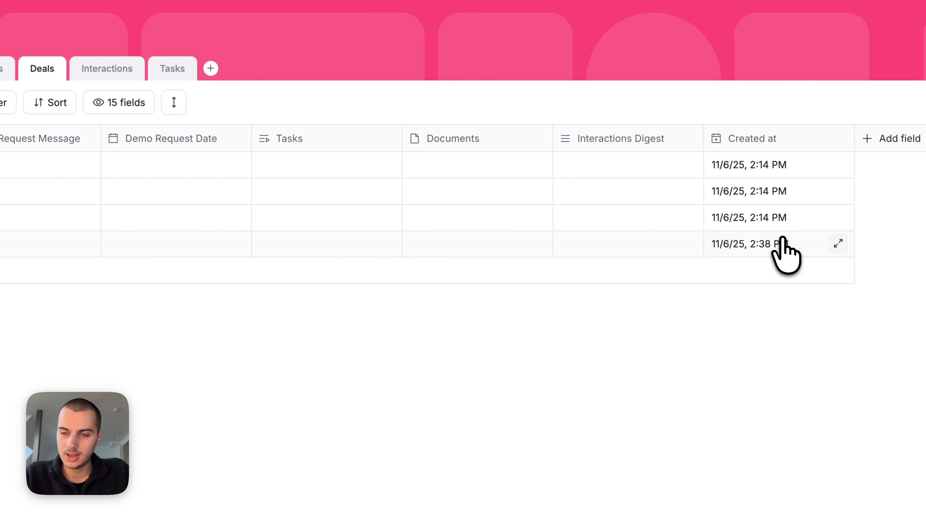
click(879, 145)
scroll(784, 347, down, 10)
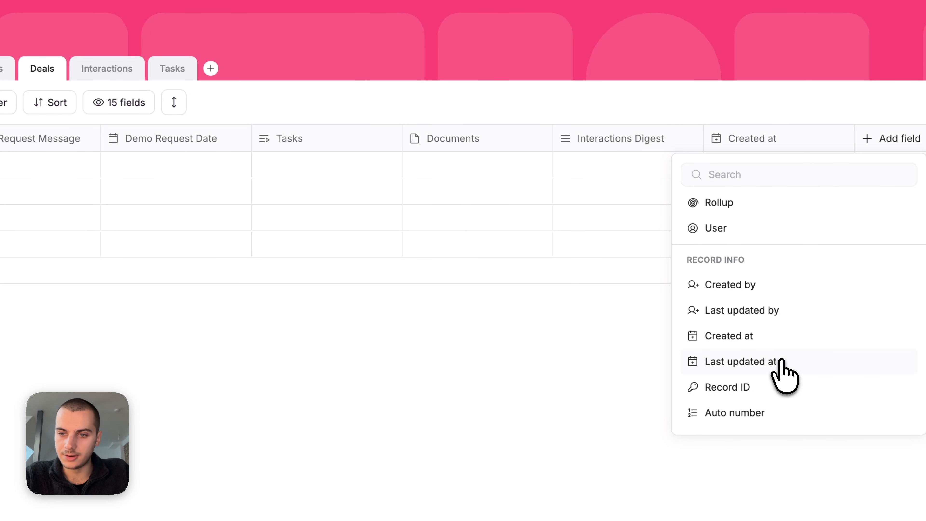
click(780, 361)
click(891, 423)
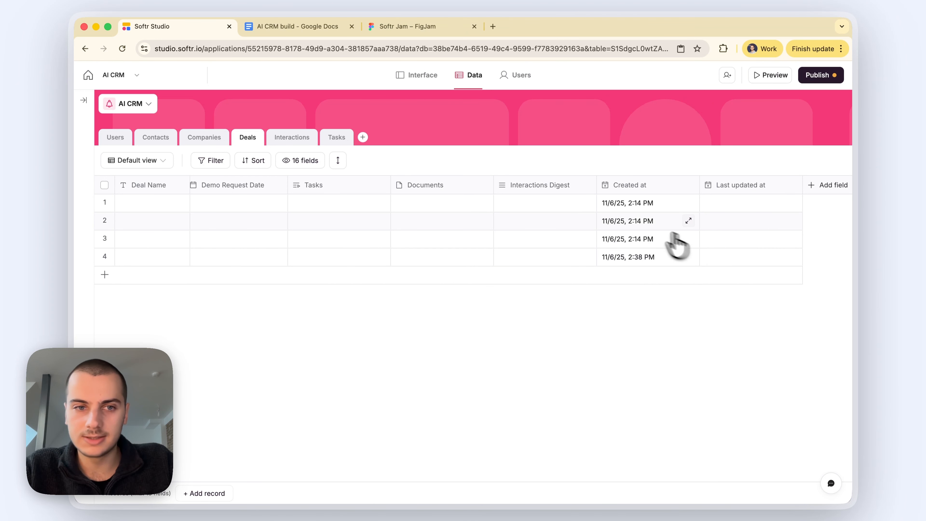
scroll(653, 235, left, 10)
scroll(631, 228, right, 2)
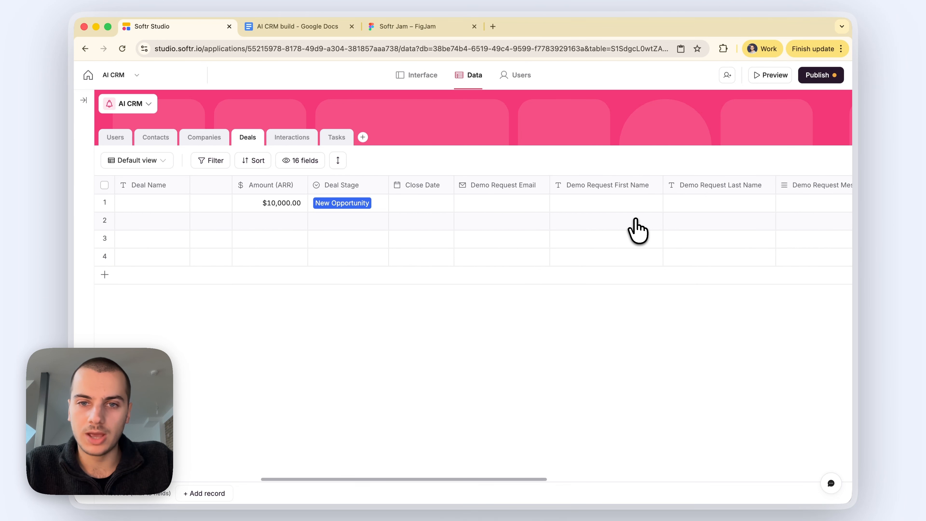
Step: Insert a long-text Deal Description field beside Deal Stage
scroll(613, 204, right, 4)
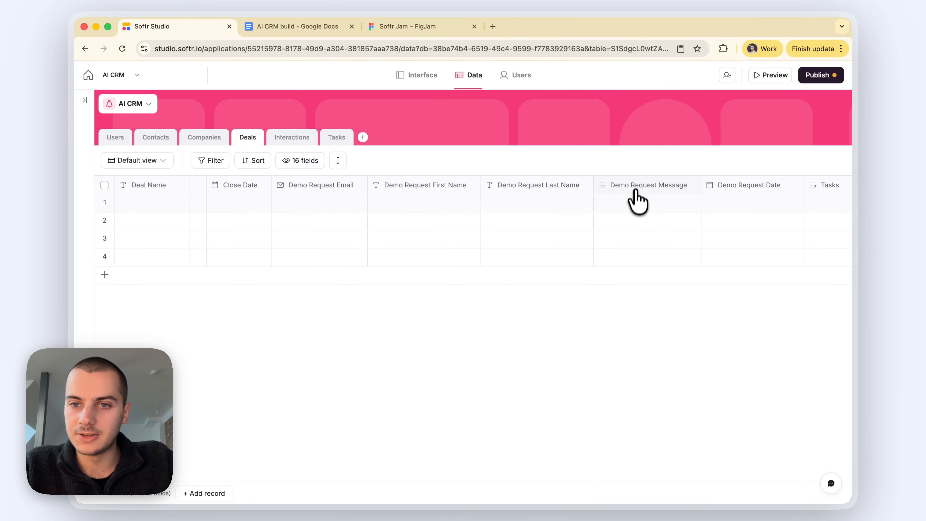
scroll(642, 226, left, 5)
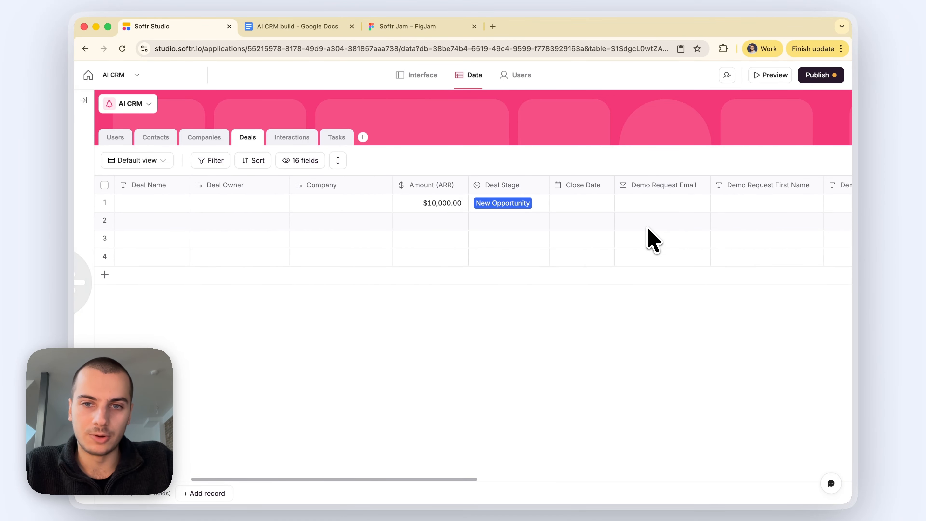
click(504, 197)
click(509, 209)
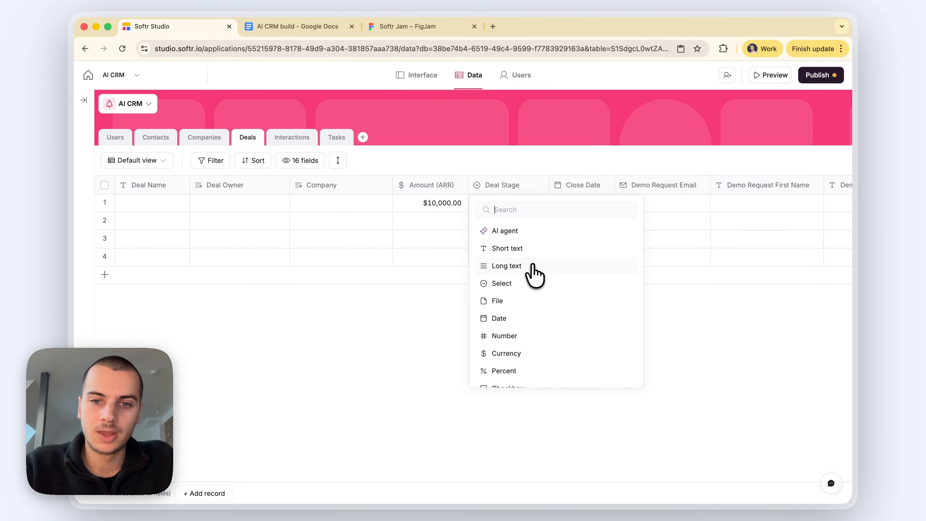
click(529, 266)
text(De)
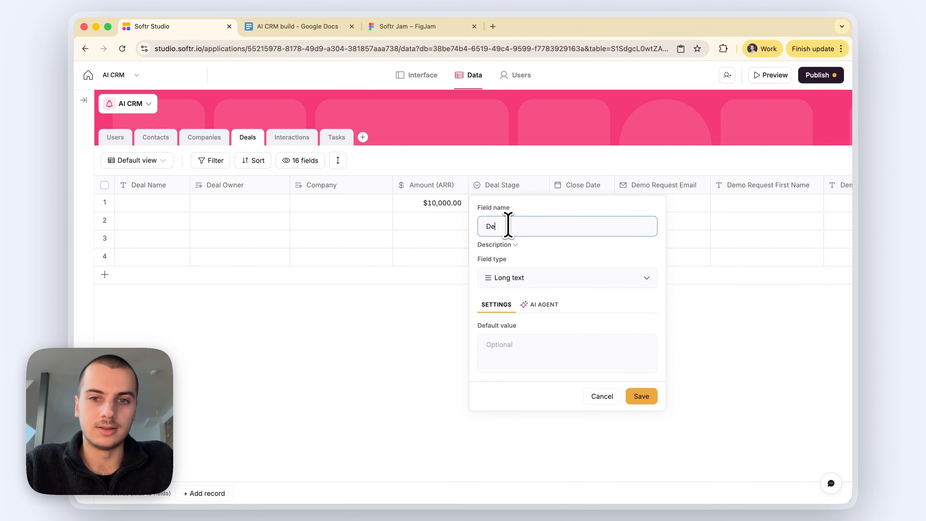
text(al Descriptio)
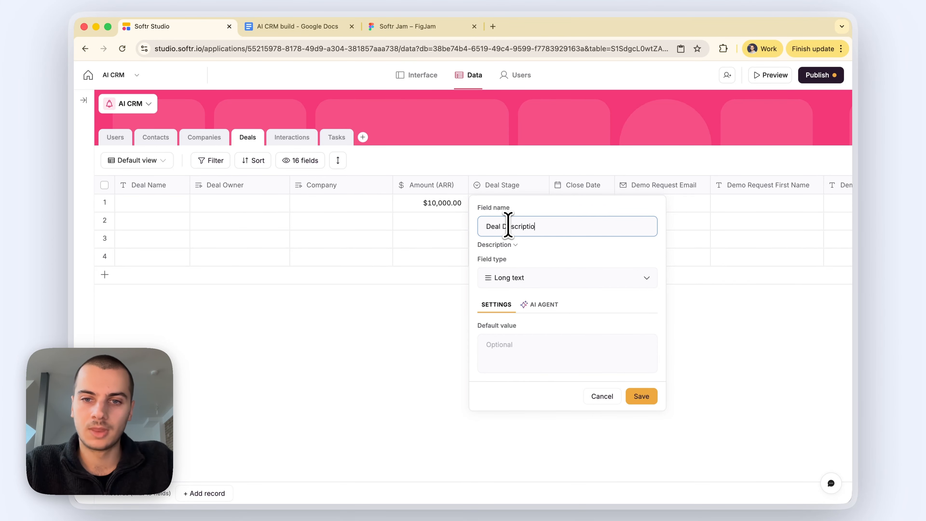
text(n)
key(Return)
Step: Fill row 1's Deal Description with 'They want product xyz', 'Use cases:' and '- lorem' bullets
click(563, 204)
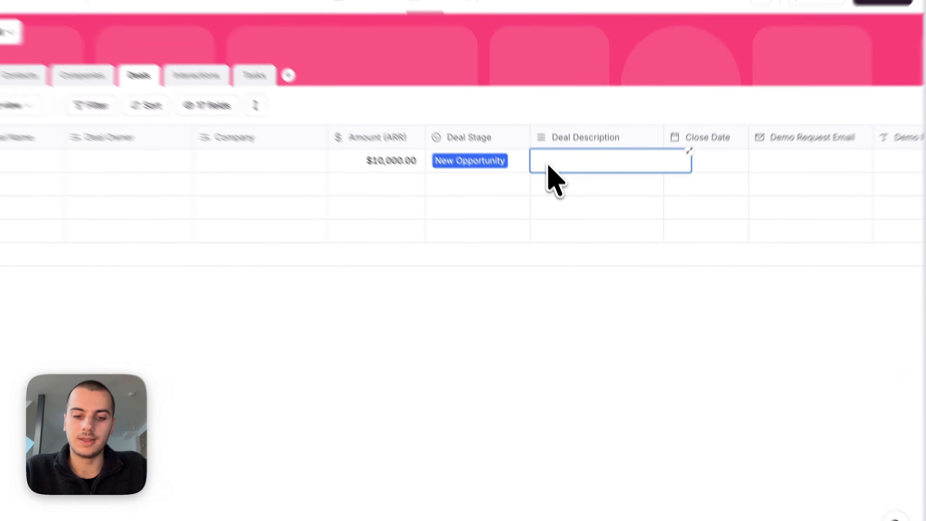
text(They want pro)
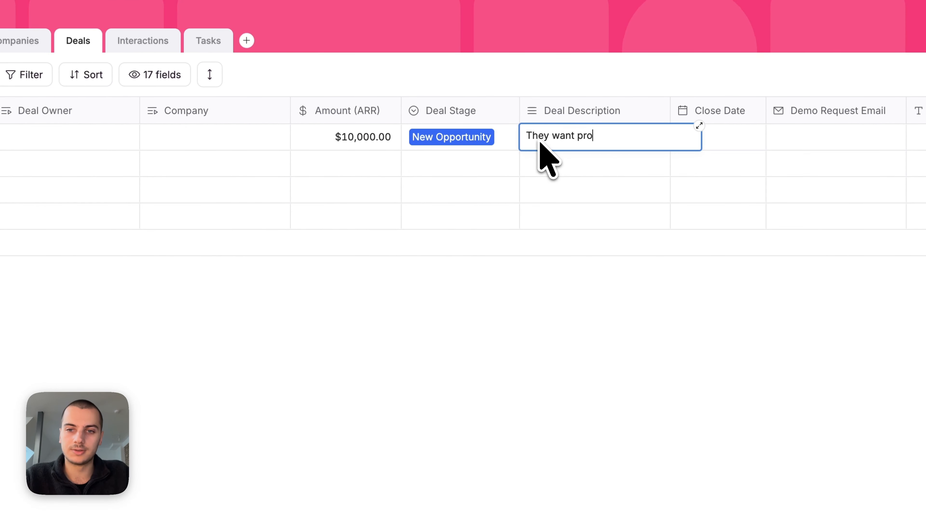
text(duct xyz)
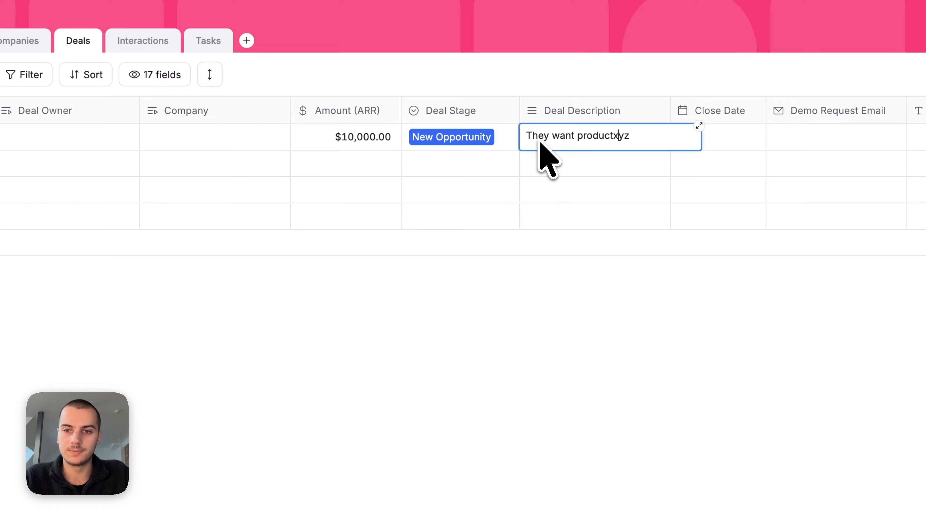
key(Return)
text(Use cases:)
key(Return)
text(- lorem)
key(Return)
text(-)
click(534, 393)
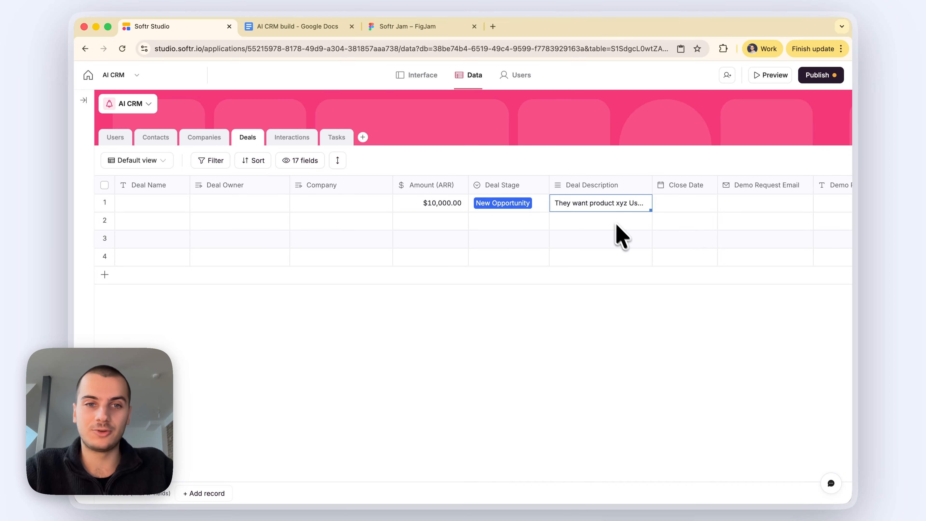
scroll(630, 246, right, 10)
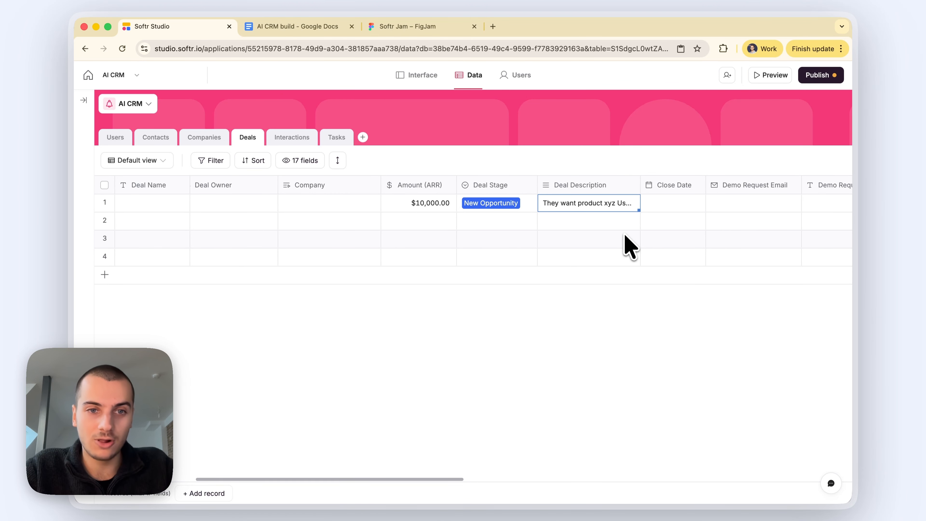
scroll(630, 246, right, 5)
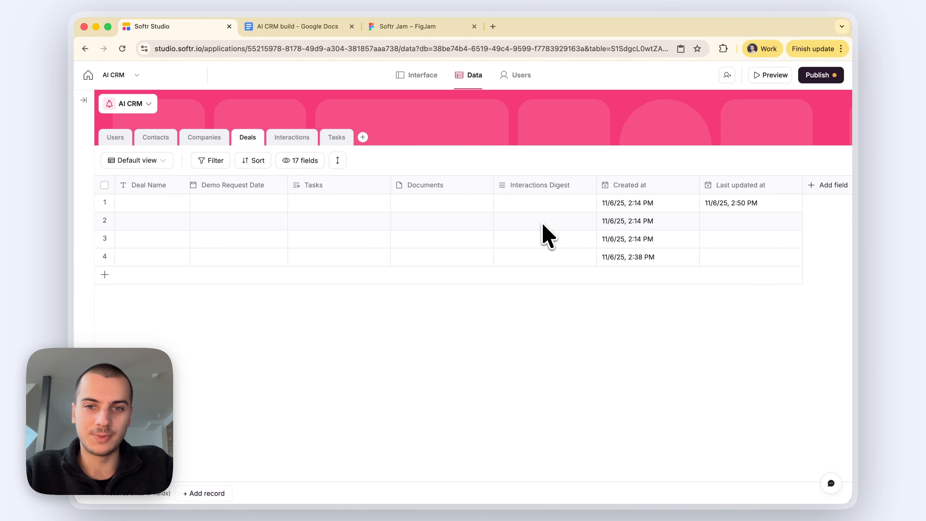
scroll(539, 240, left, 10)
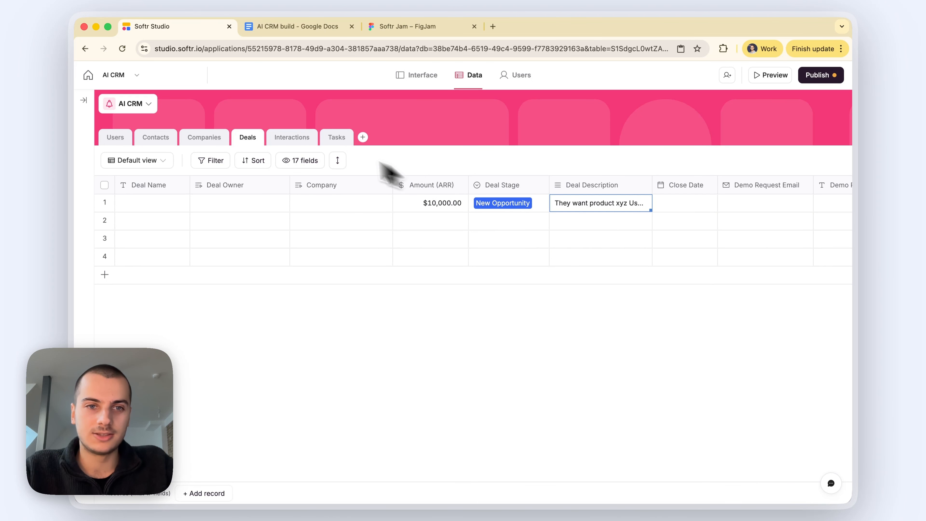
click(299, 142)
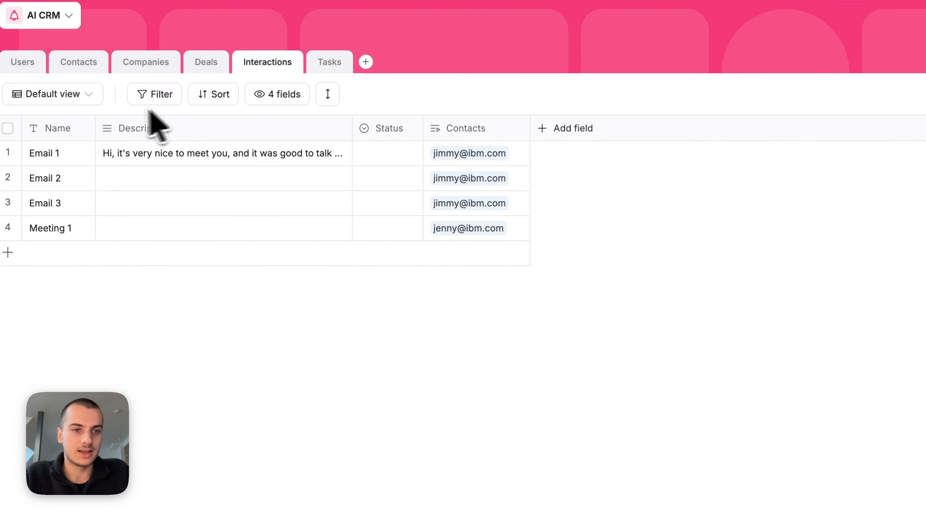
Step: Rename the Interactions primary field to Title and delete the Status column
click(58, 126)
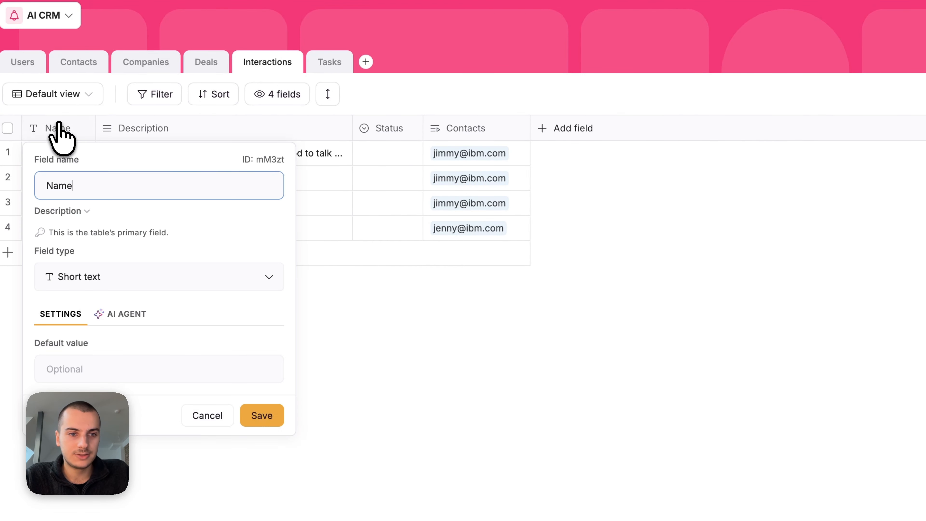
text(Title)
key(Return)
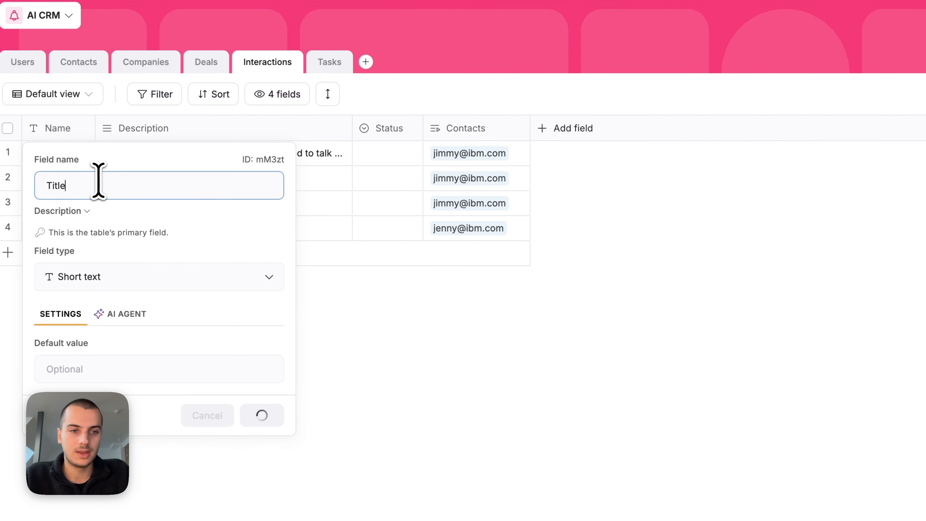
click(379, 136)
click(395, 405)
key(Return)
Step: Add a select field named Type with options Email and Meeting
click(490, 128)
text(sele)
click(552, 216)
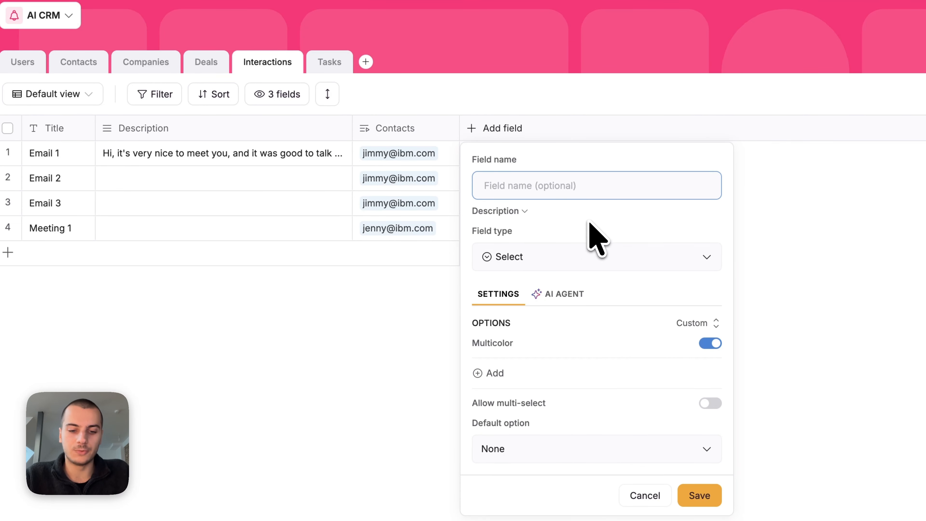
click(510, 372)
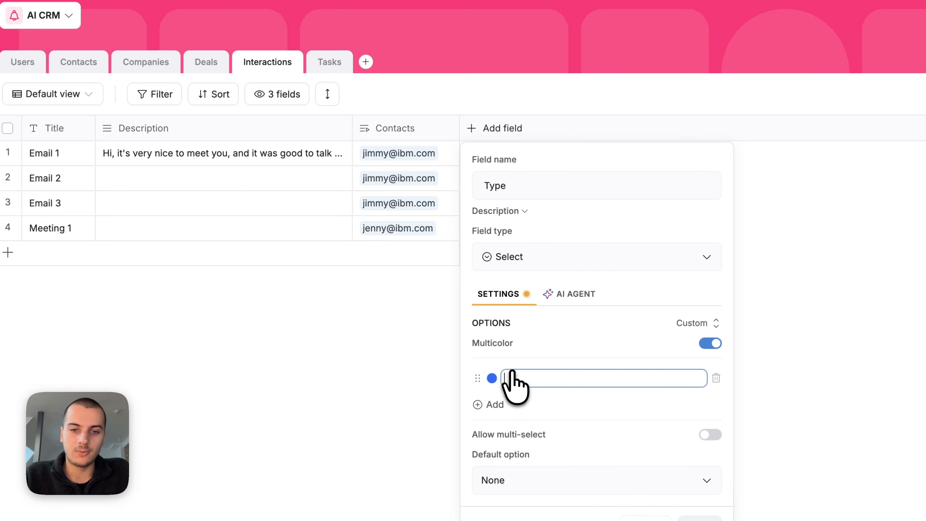
text(Email)
key(Return)
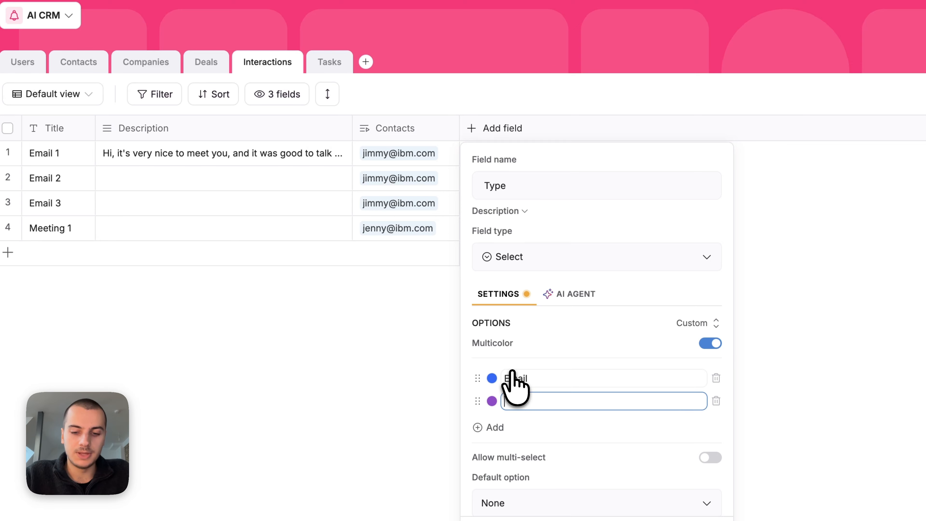
scroll(513, 374, down, 1)
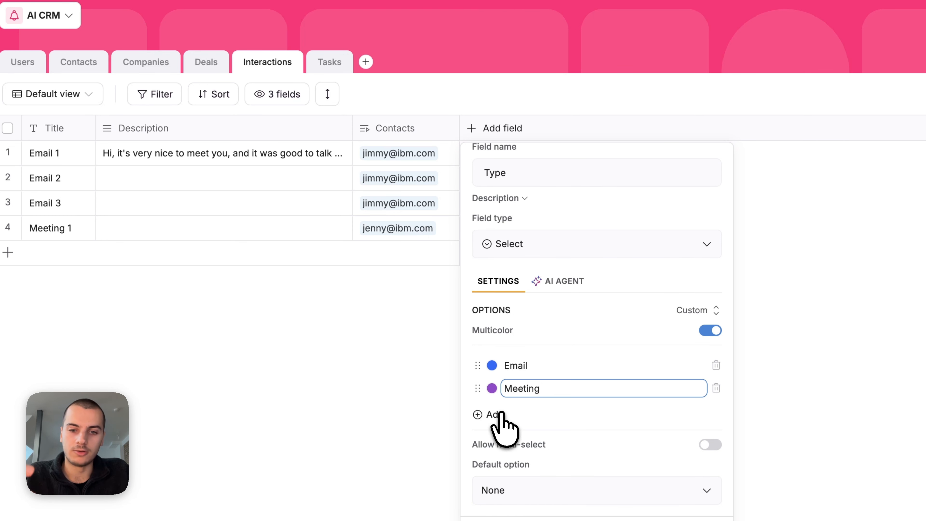
click(699, 520)
Step: Set Email 1's Type to Email and move Description to the last column
click(524, 151)
click(551, 233)
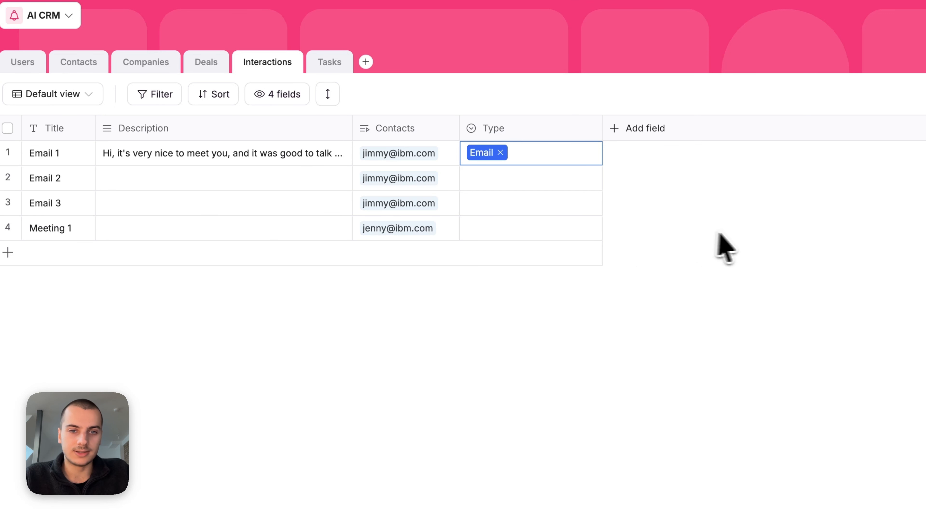
drag(244, 132, 502, 138)
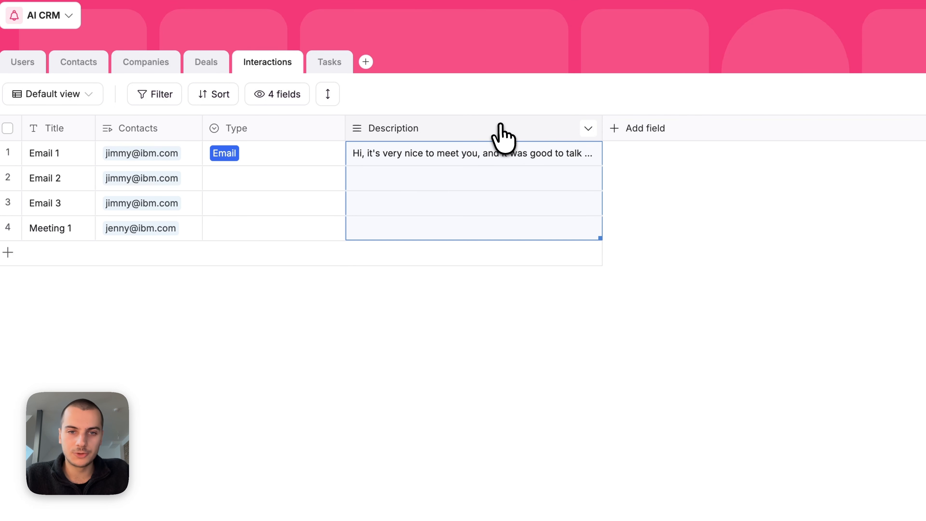
Step: Rename the Description field to Content
click(501, 130)
double_click(436, 178)
text(Content)
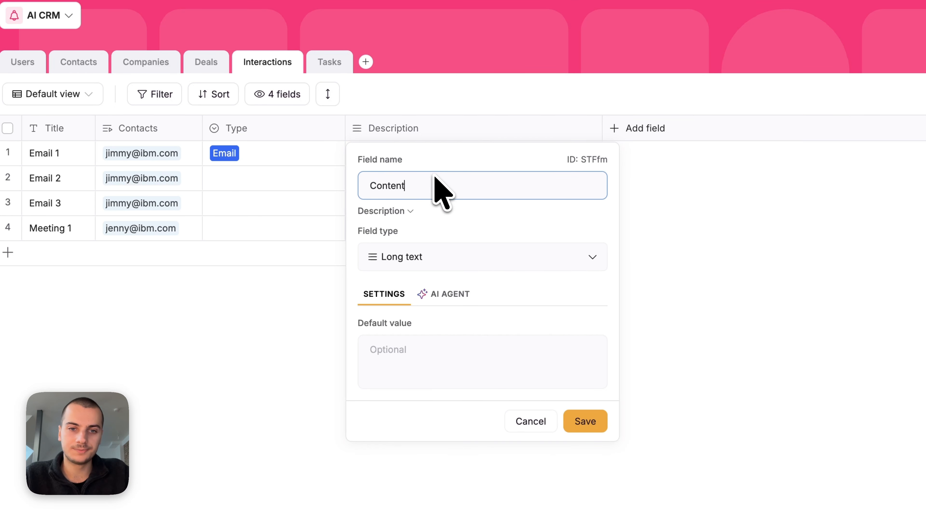
key(Return)
Step: Give Email 1's content a 'Subject: Follow up on our meeting' line, a 'Body:' line and a 'Best,' sign-off
double_click(518, 155)
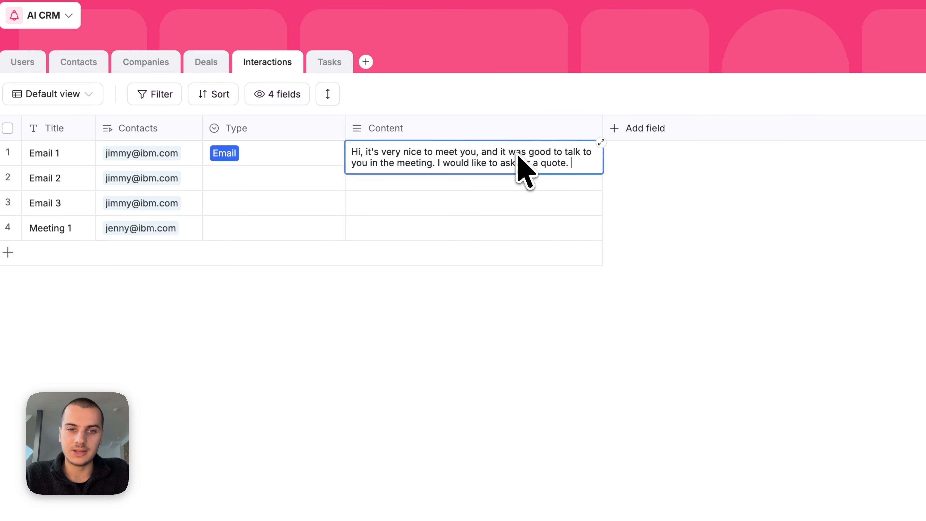
key(ctrl+Home)
text(Subject: Fo)
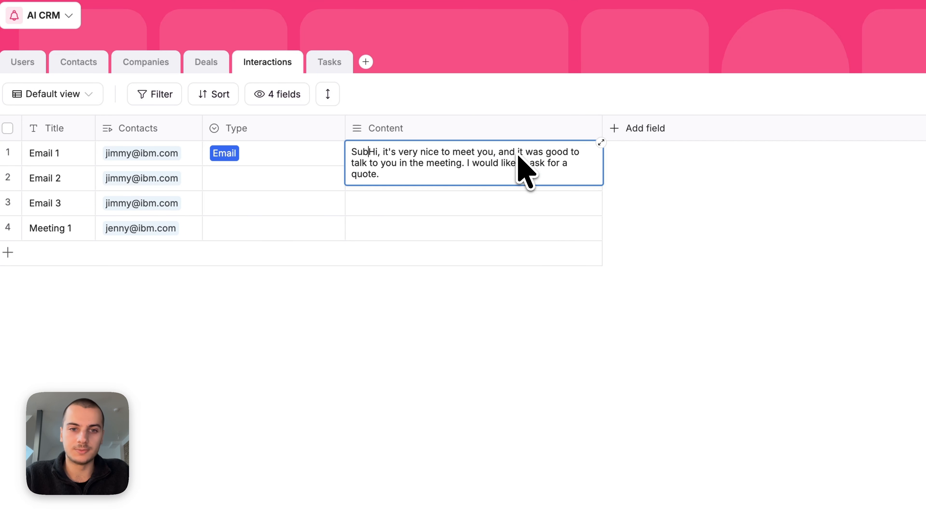
text(llow up on our )
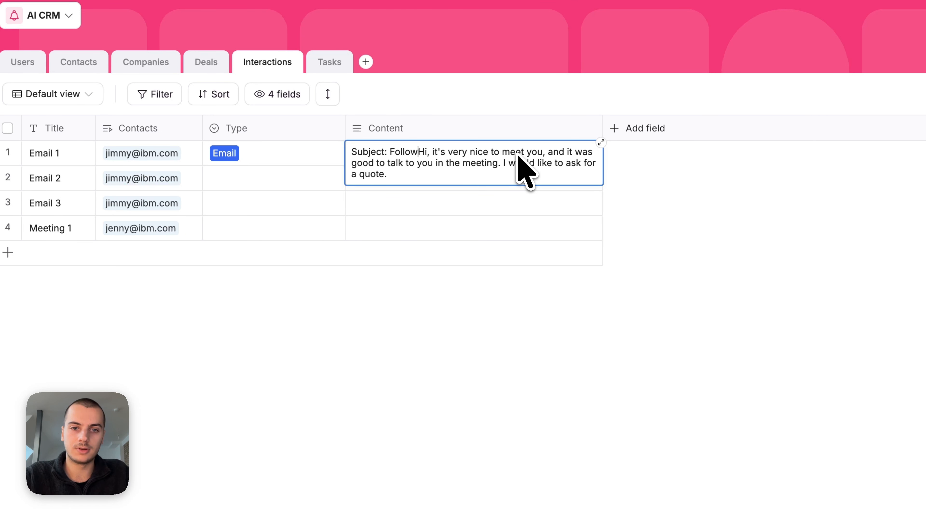
text(meeting)
key(Return)
key(Return)
text(Bodu)
key(BackSpace)
text(y:)
key(Return)
key(Return)
key(ctrl+End)
key(Return)
key(Return)
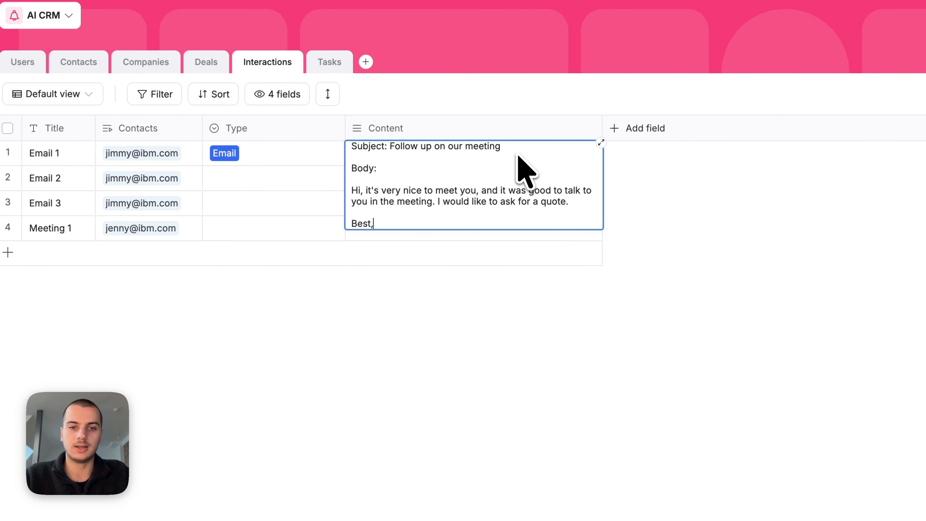
text(Best,)
click(870, 254)
Step: Set the table's row height to three lines
click(328, 94)
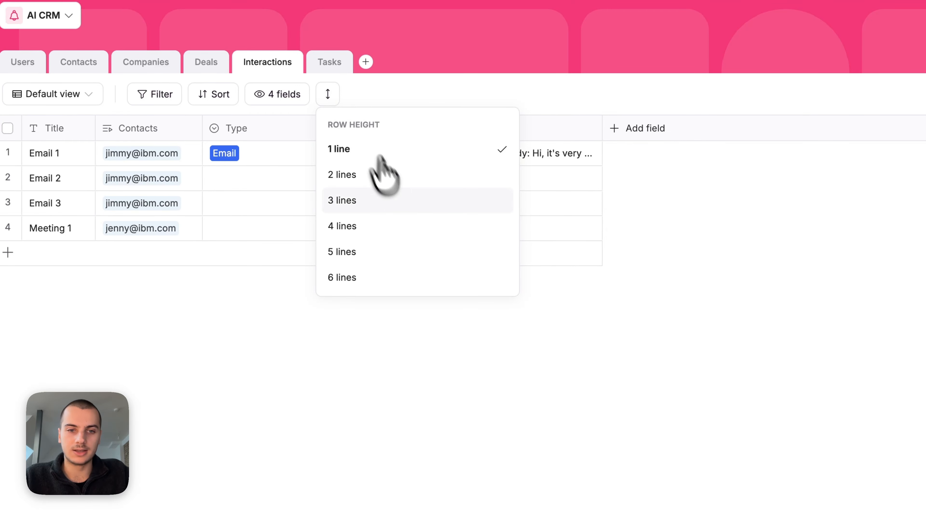
click(379, 200)
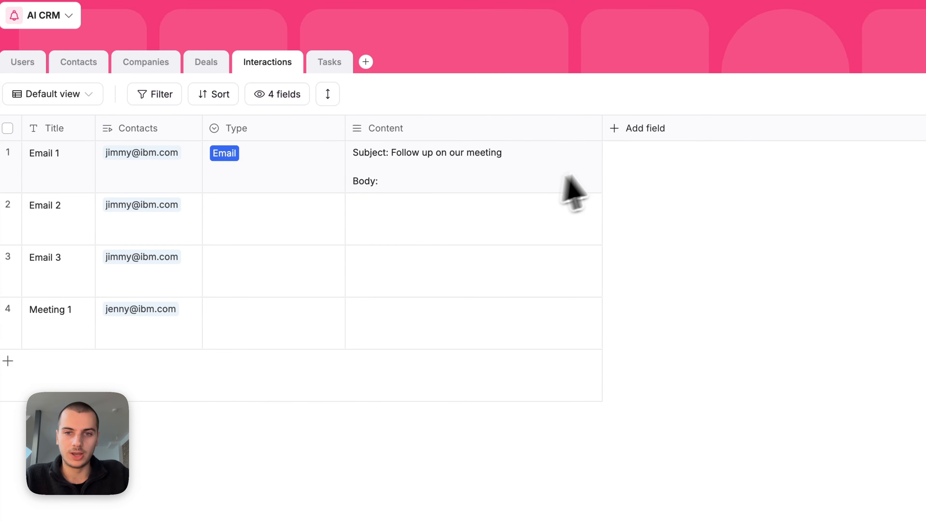
click(647, 149)
Step: Add a Direction select field with Inbound and Outbound options
text(sele)
click(673, 219)
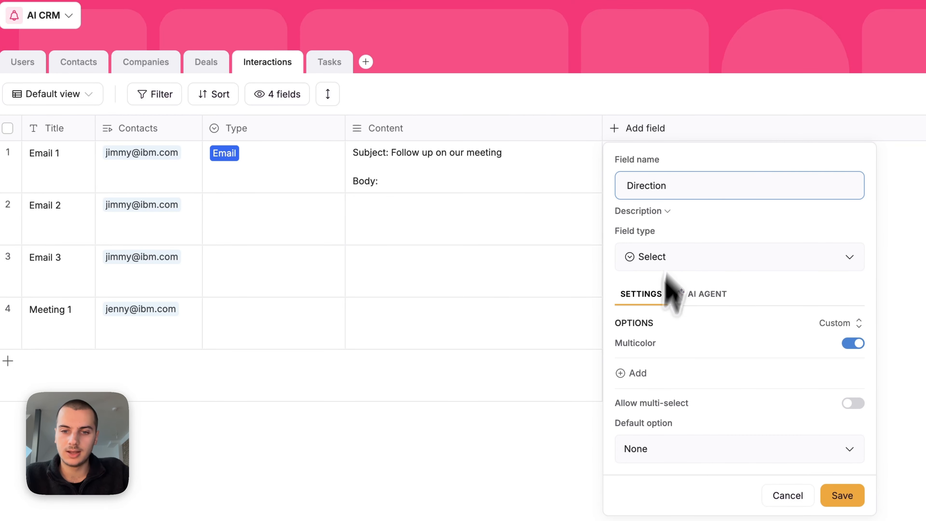
click(640, 374)
key(Return)
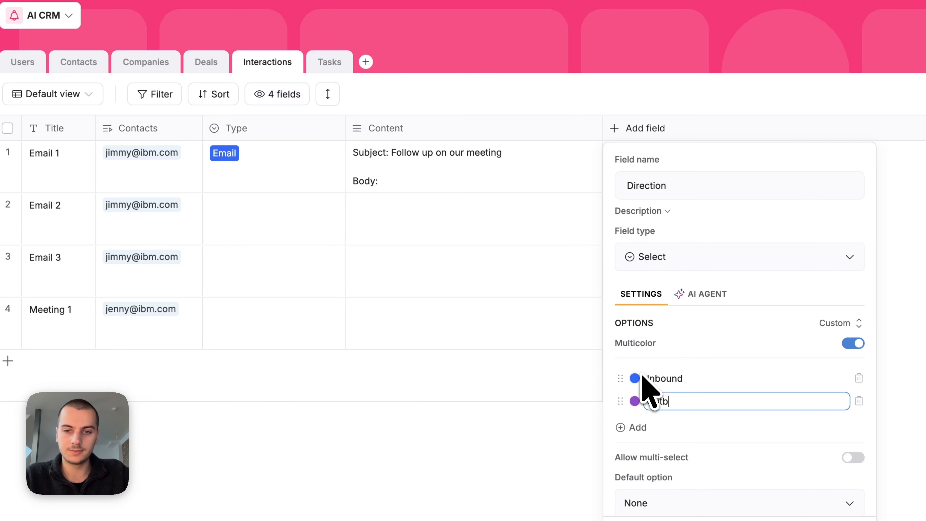
click(821, 515)
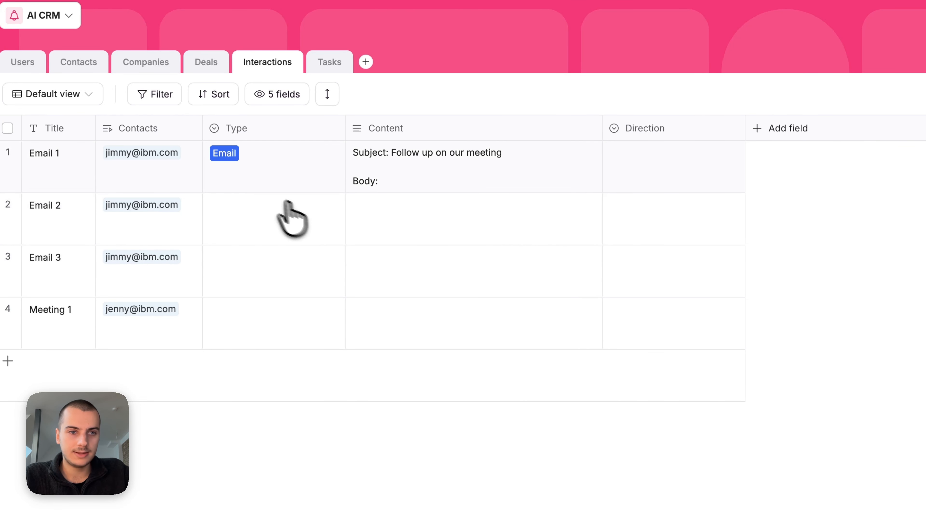
Step: Widen the Title column
click(54, 140)
click(377, 262)
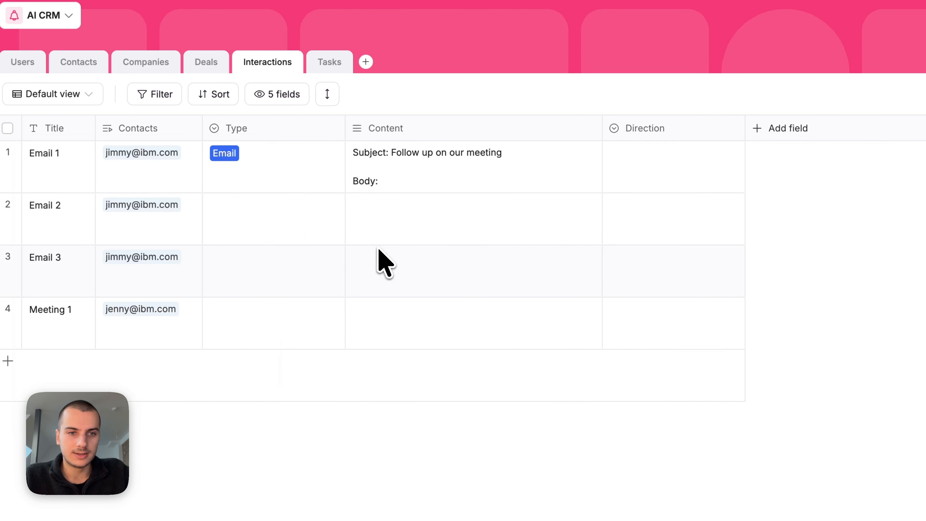
drag(95, 128, 148, 128)
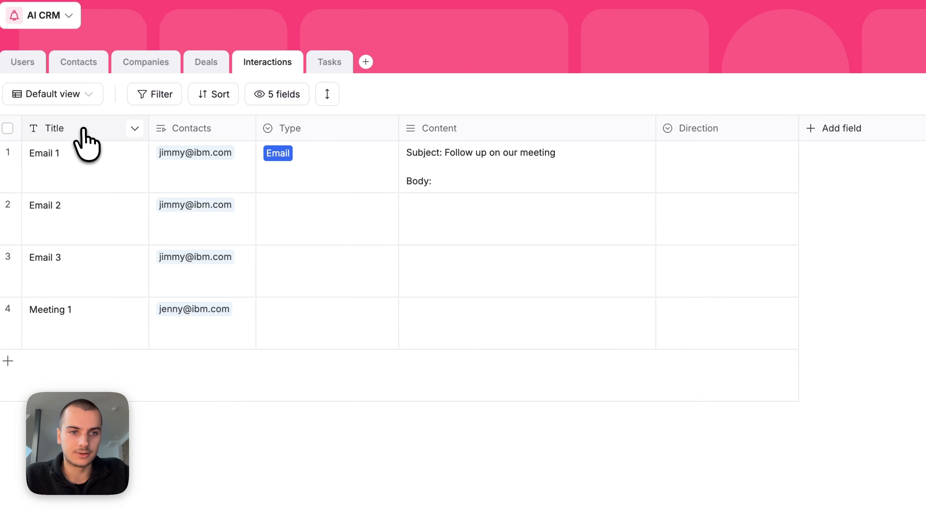
click(84, 139)
Step: Change Title to a Formula field, AI-generated from 'Direction - Type - Contact', and save it
click(97, 279)
text(fo)
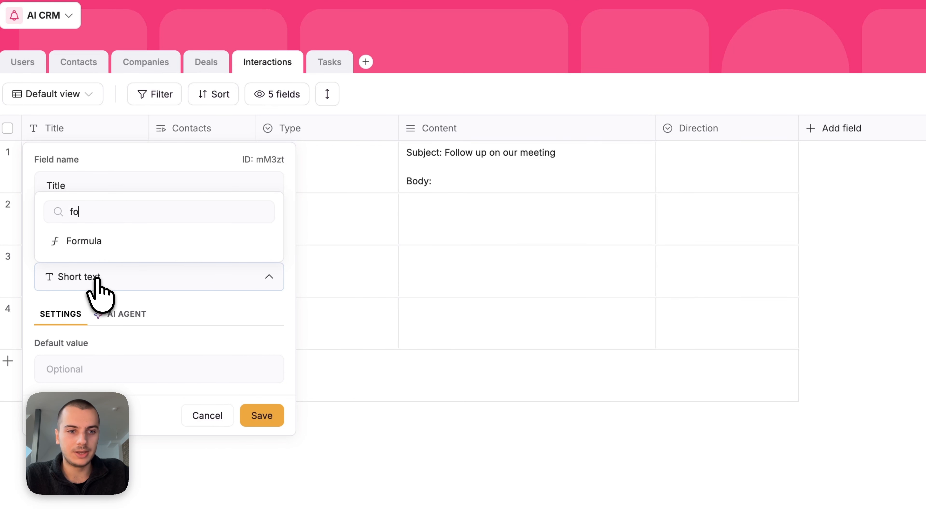
click(138, 241)
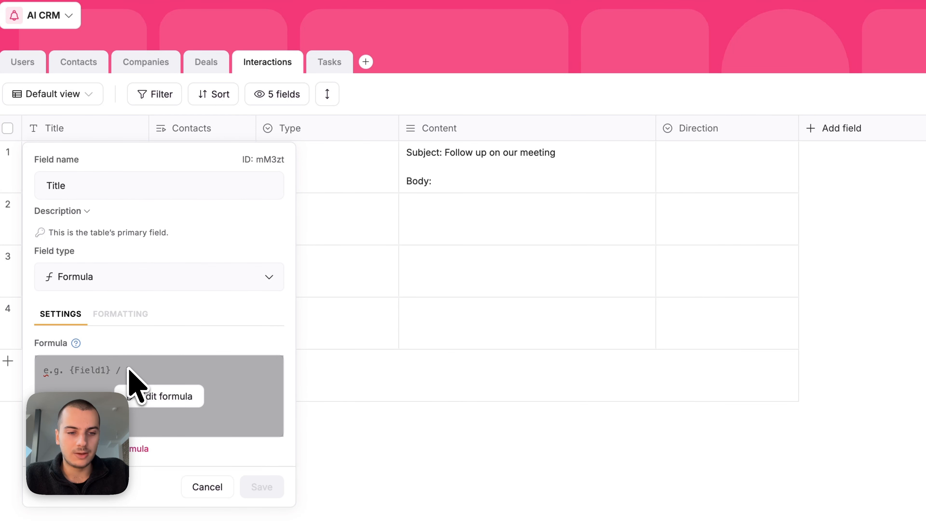
click(136, 396)
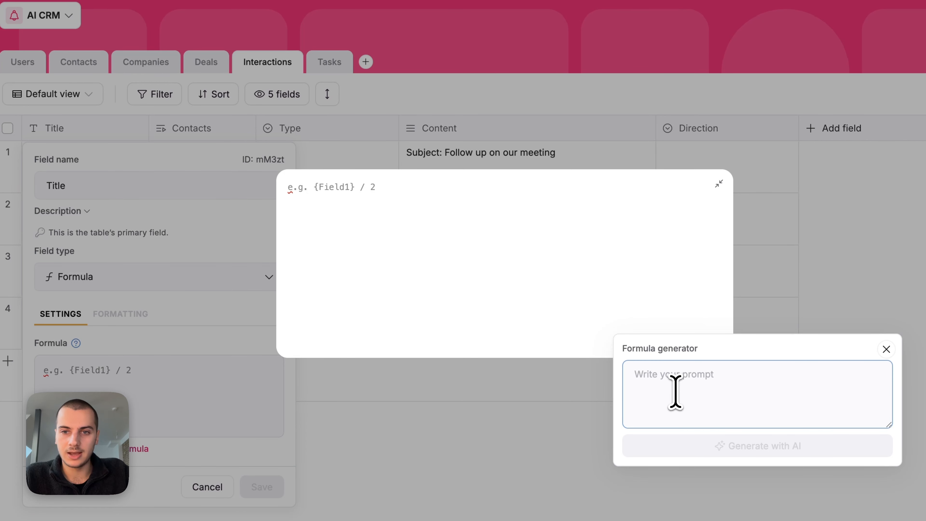
text(Dis)
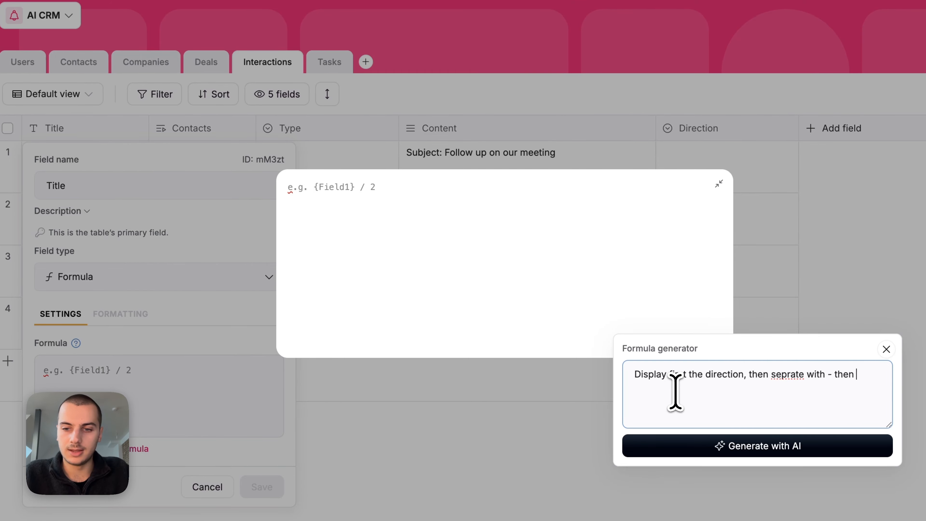
text(type then -)
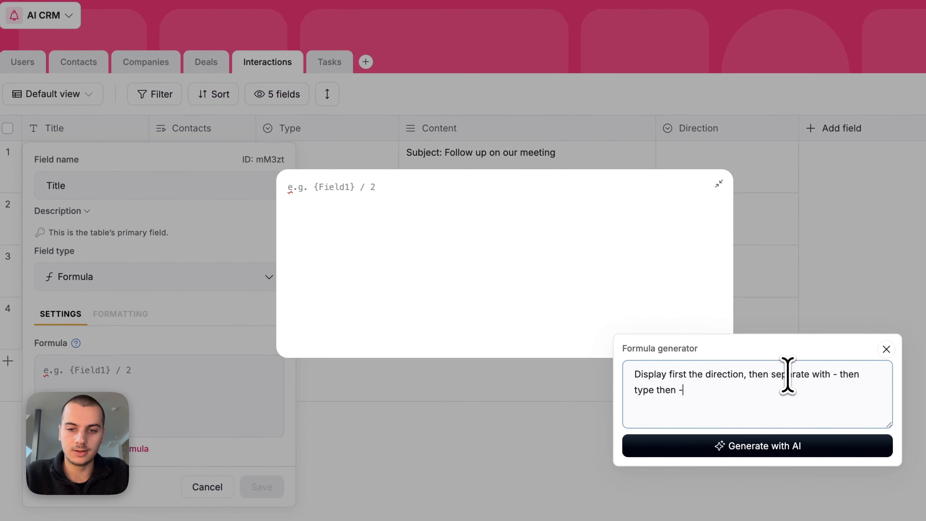
text( then contact)
click(797, 445)
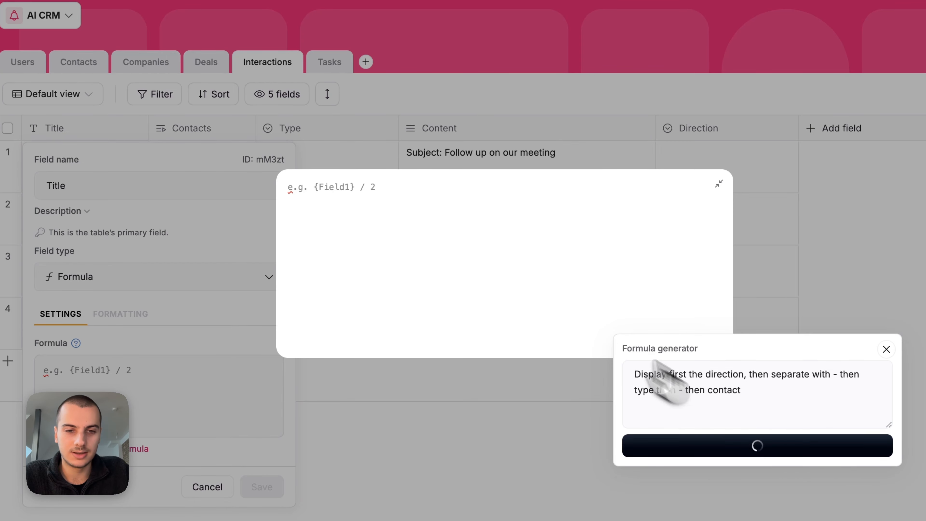
click(505, 371)
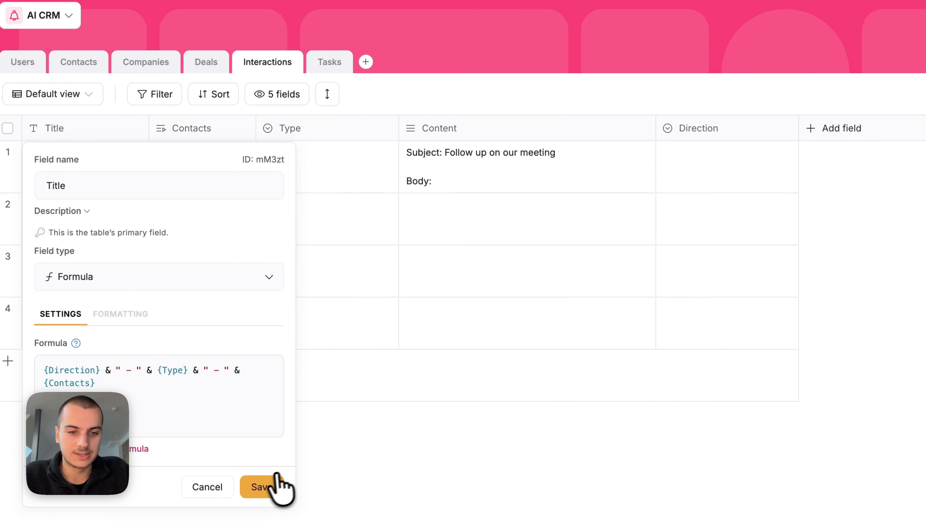
click(268, 487)
click(649, 319)
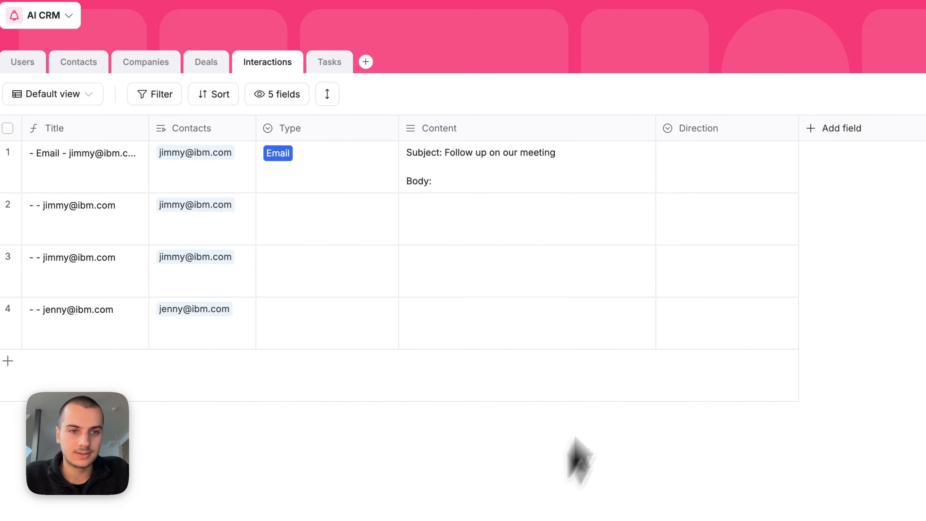
Step: Set Email 1's Direction to Inbound and widen the Title column to show full values
click(720, 172)
click(688, 266)
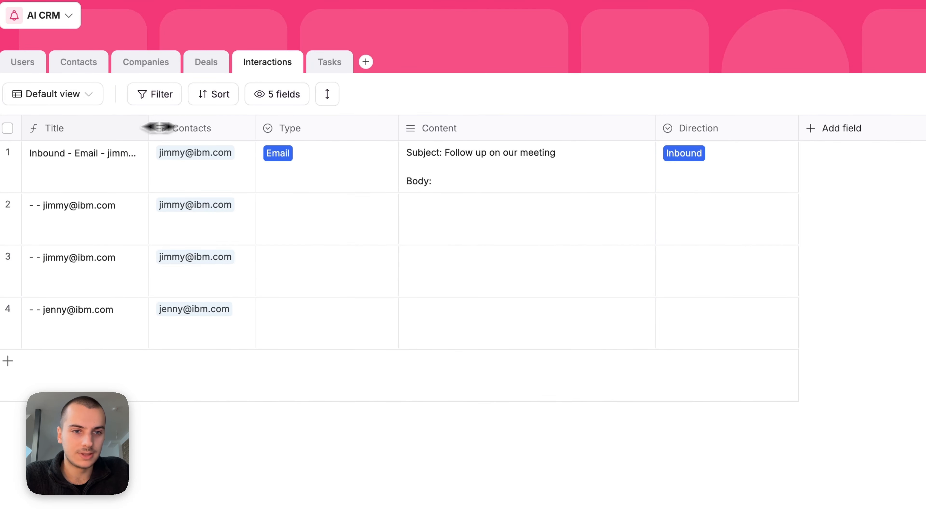
drag(149, 126, 289, 126)
click(137, 171)
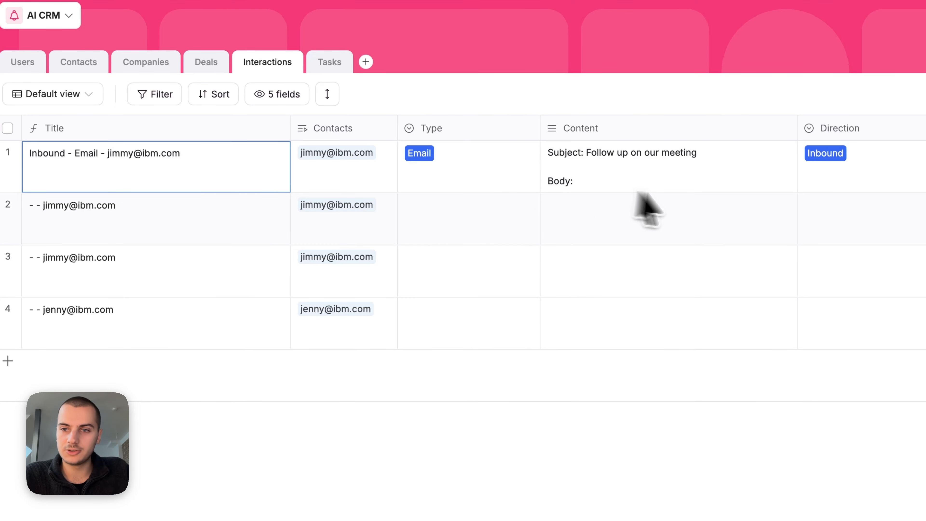
Step: Add a Time stamp date field and date the first interaction 11/6/25
click(902, 165)
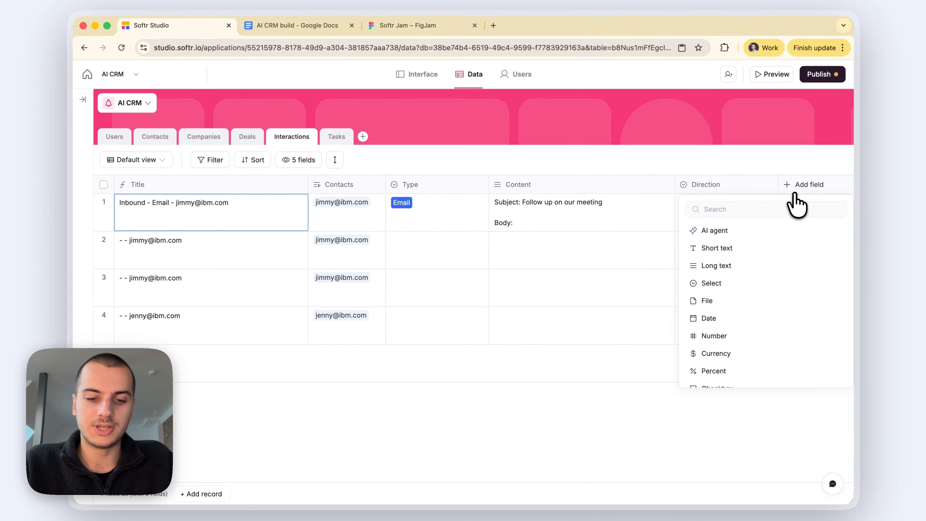
text(dat)
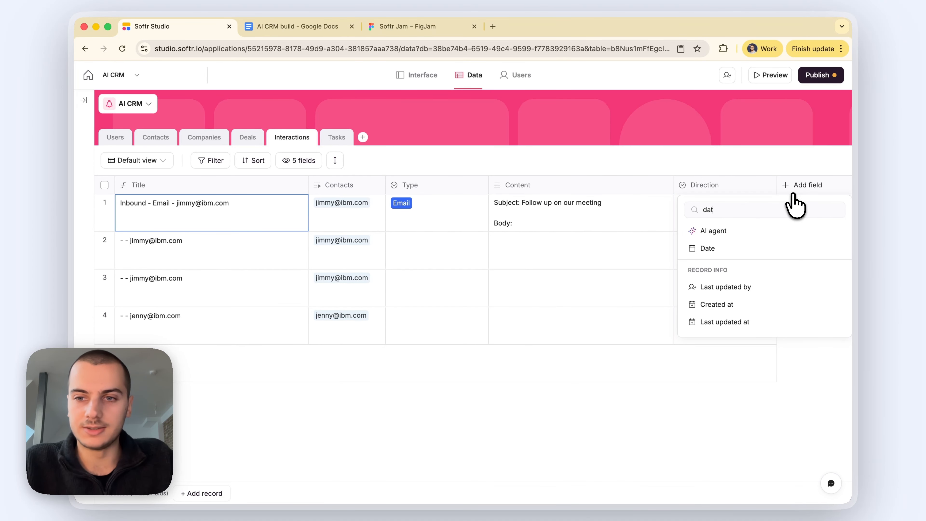
click(765, 249)
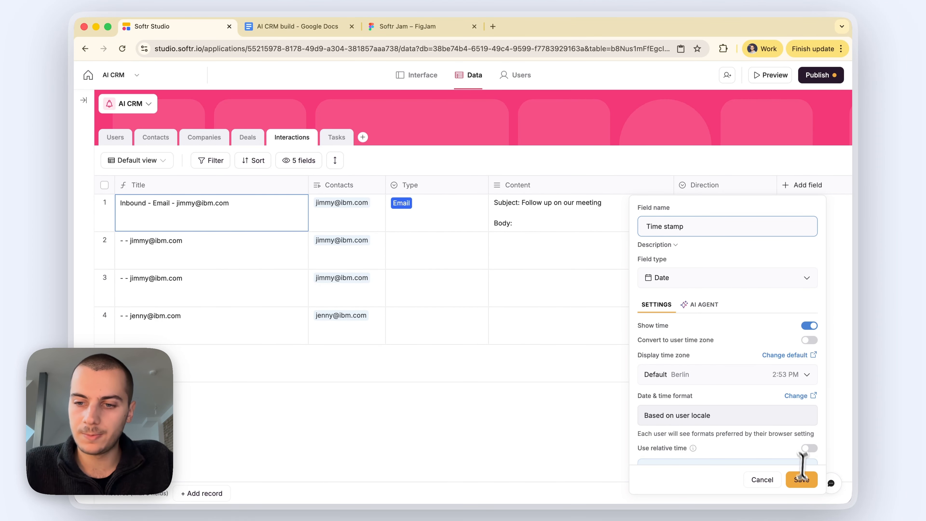
click(804, 479)
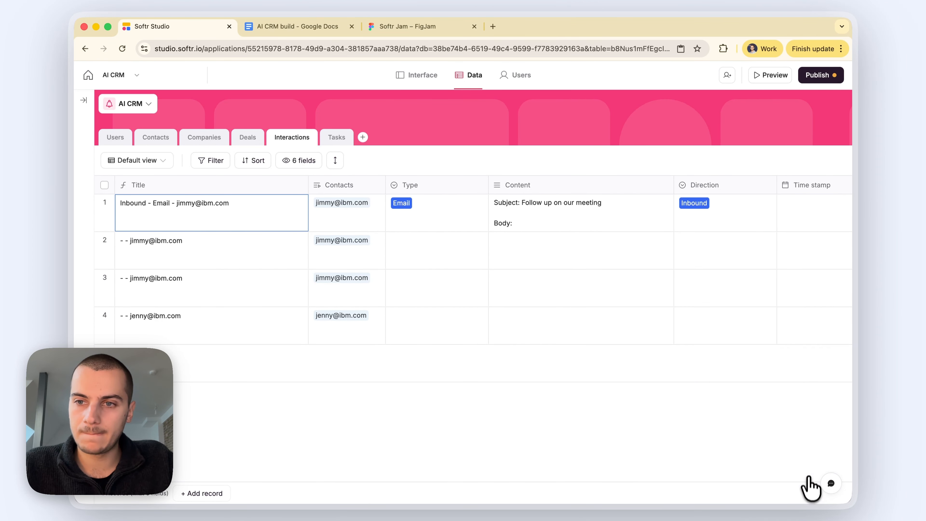
click(802, 225)
click(817, 412)
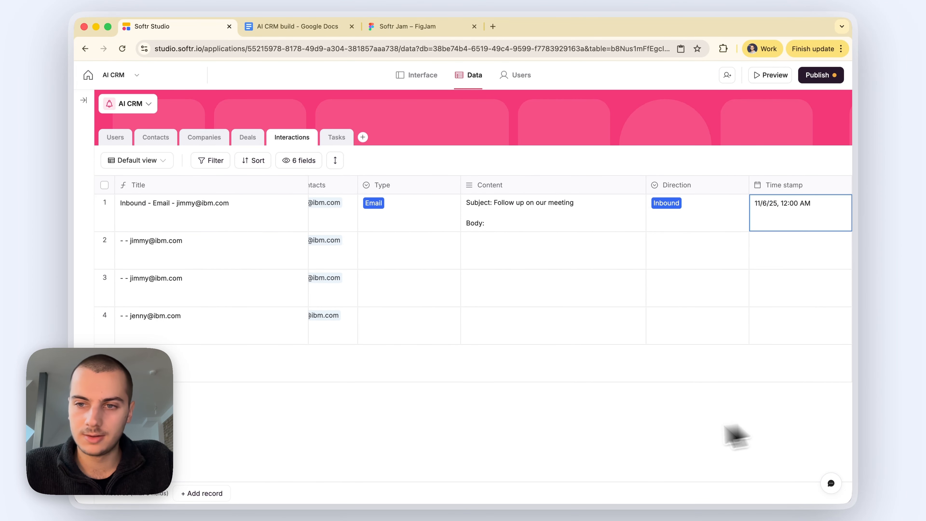
Step: Append & {Time stamp} to the Title formula and save it
scroll(500, 290, left, 1)
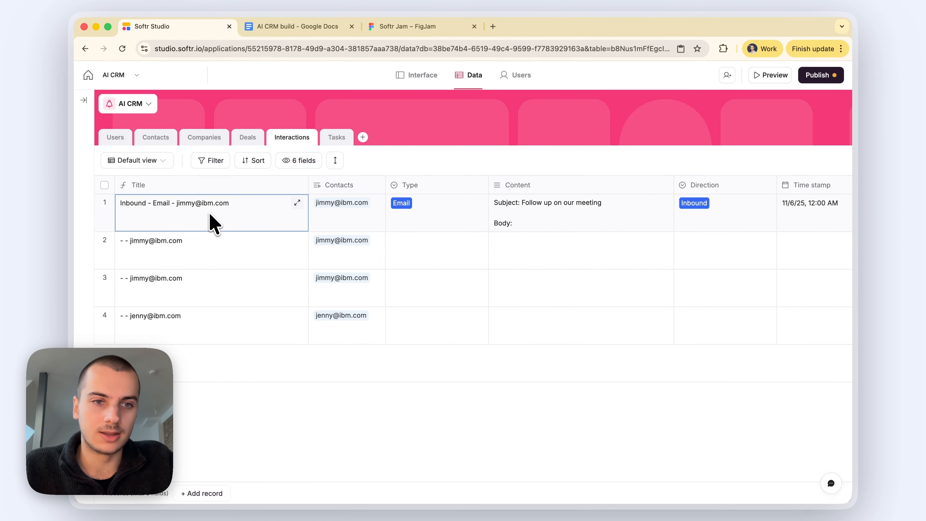
double_click(213, 222)
click(219, 378)
text(& {t)
key(Return)
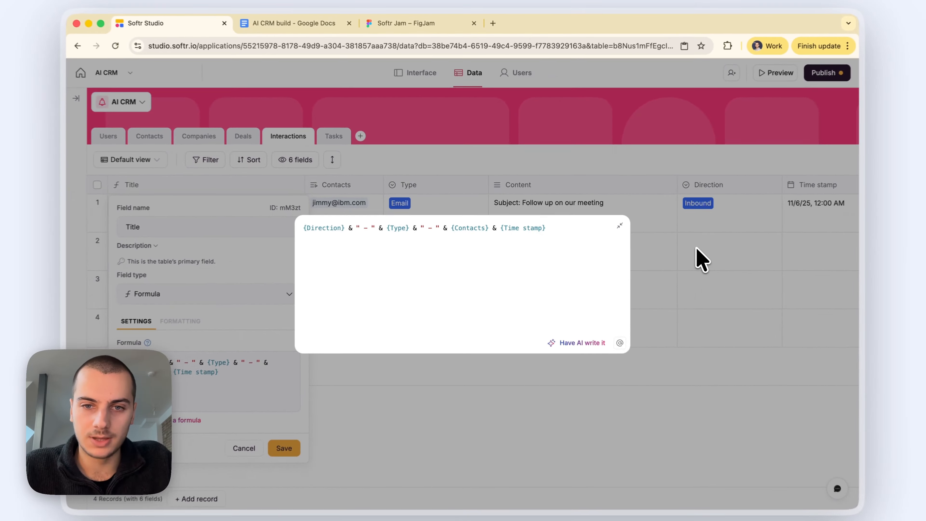
click(697, 249)
click(283, 448)
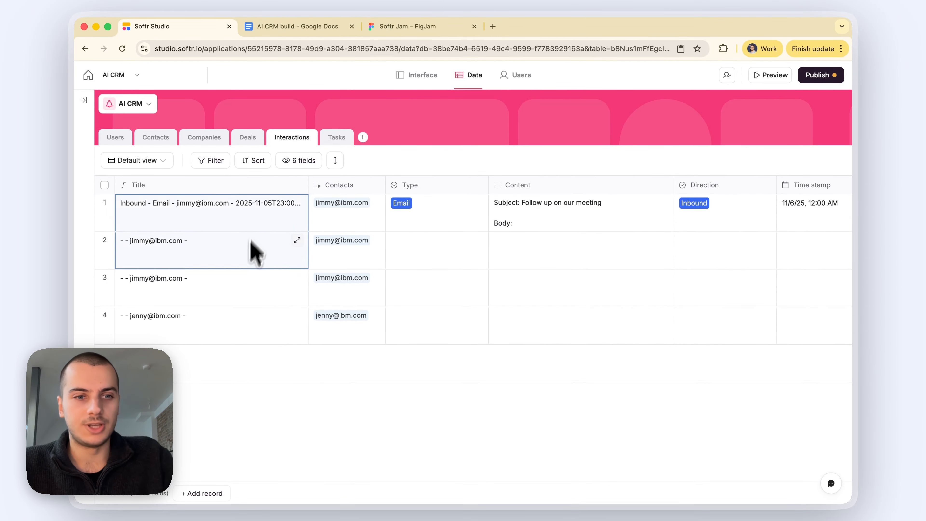
scroll(453, 260, right, 3)
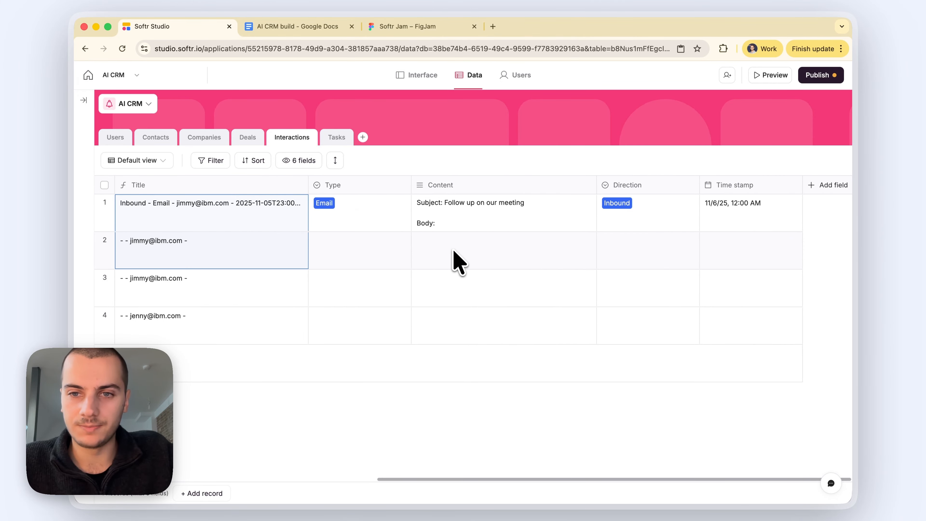
scroll(451, 269, left, 3)
scroll(451, 269, right, 3)
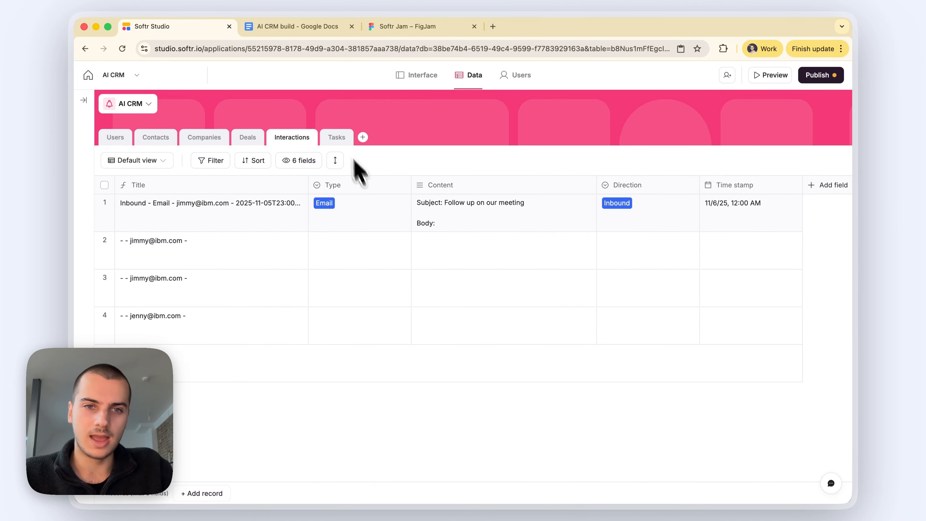
Step: In the Tasks table, rename the Name field to Title
click(338, 140)
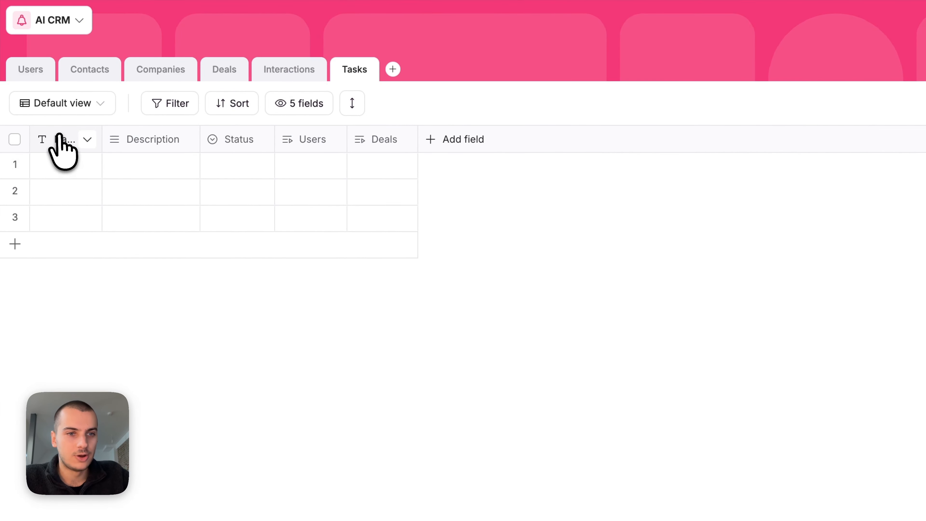
click(133, 185)
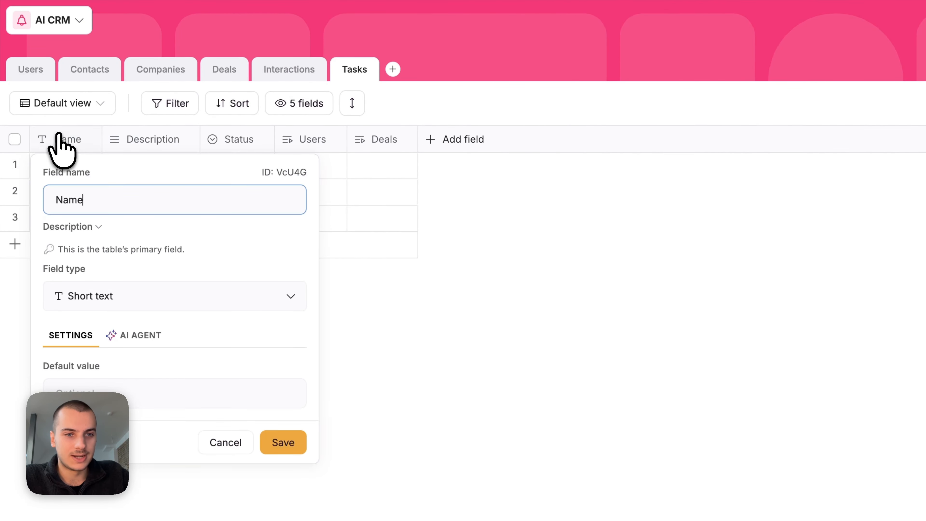
key(Return)
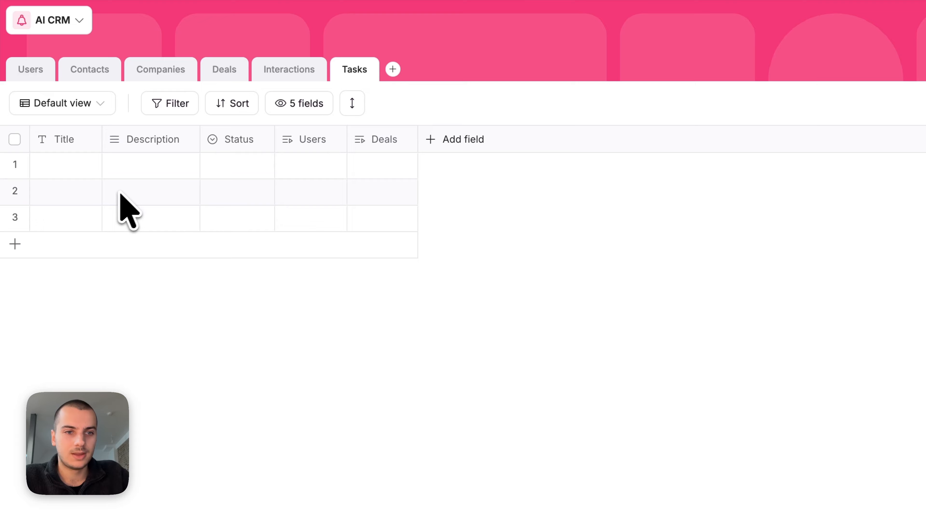
Step: Colour the Status option Done dark green and In progress blue
drag(275, 134, 301, 134)
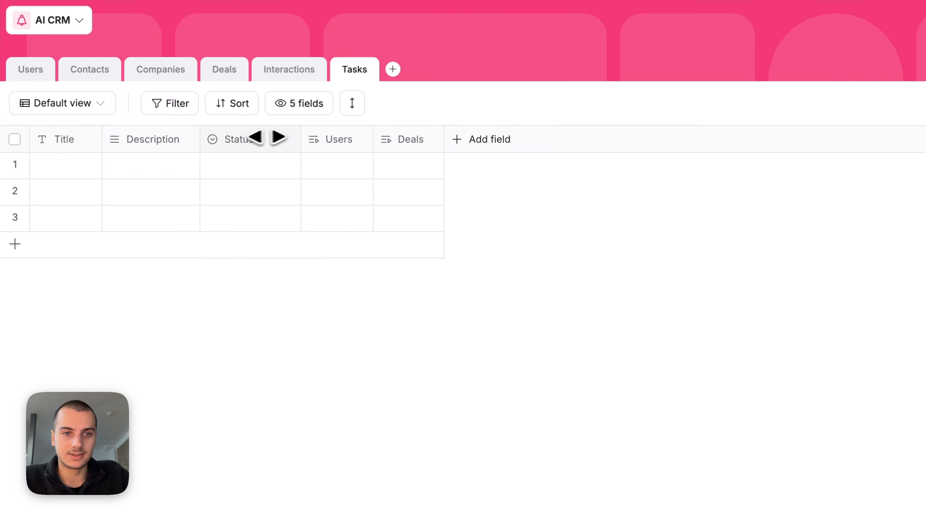
click(239, 139)
click(234, 452)
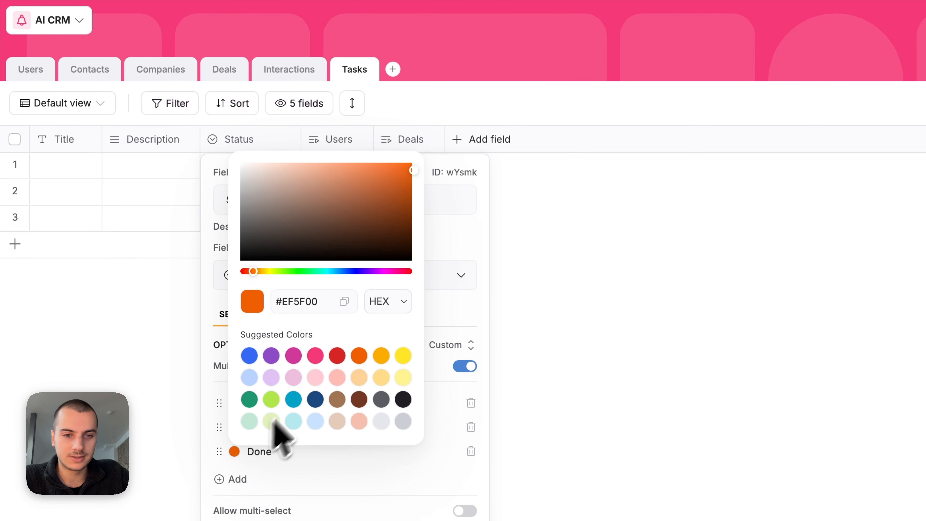
click(251, 399)
click(431, 438)
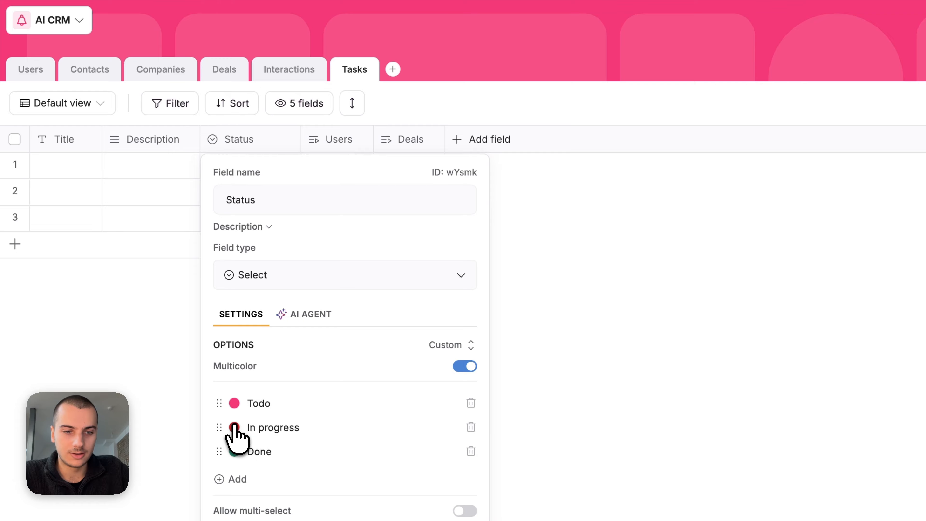
click(234, 427)
click(249, 331)
click(676, 372)
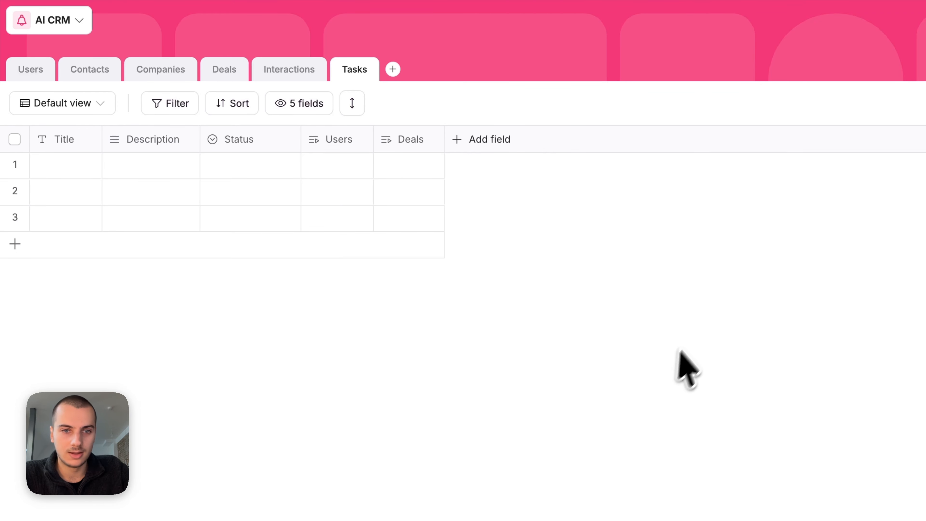
Step: Widen the Users, Deals, Title, Description and Status columns
drag(372, 137, 426, 137)
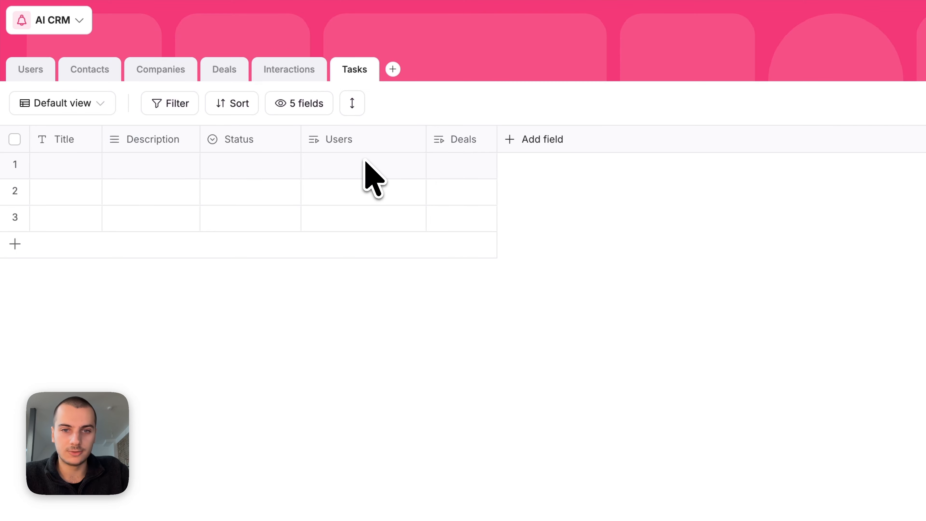
drag(497, 137, 541, 137)
drag(102, 139, 173, 139)
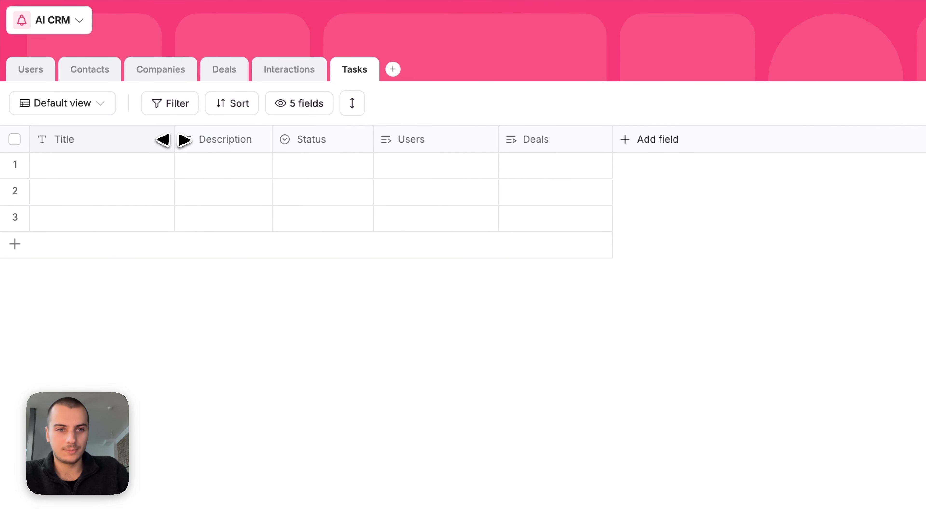
drag(274, 139, 309, 139)
drag(410, 139, 470, 139)
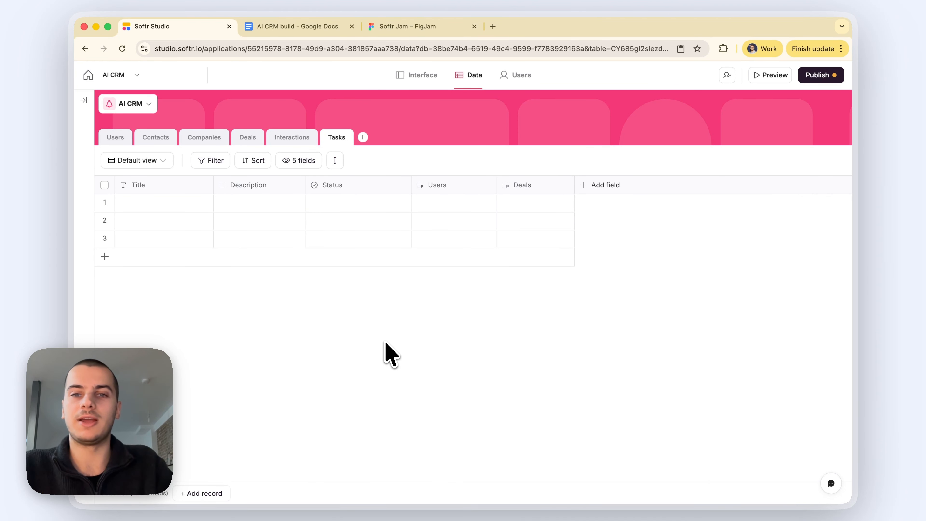
Step: Switch back to the Interactions table
click(287, 137)
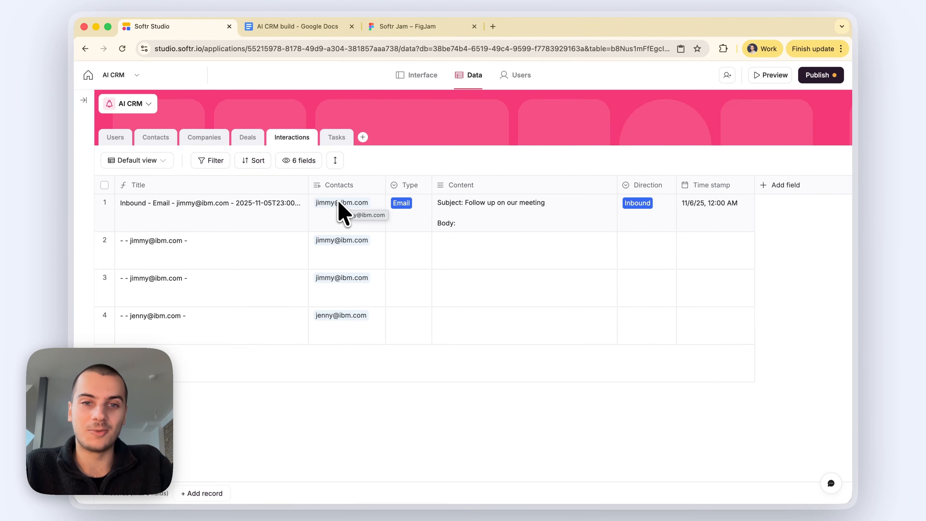
Step: Review the Contacts and Companies tables' linked data
click(164, 138)
click(189, 138)
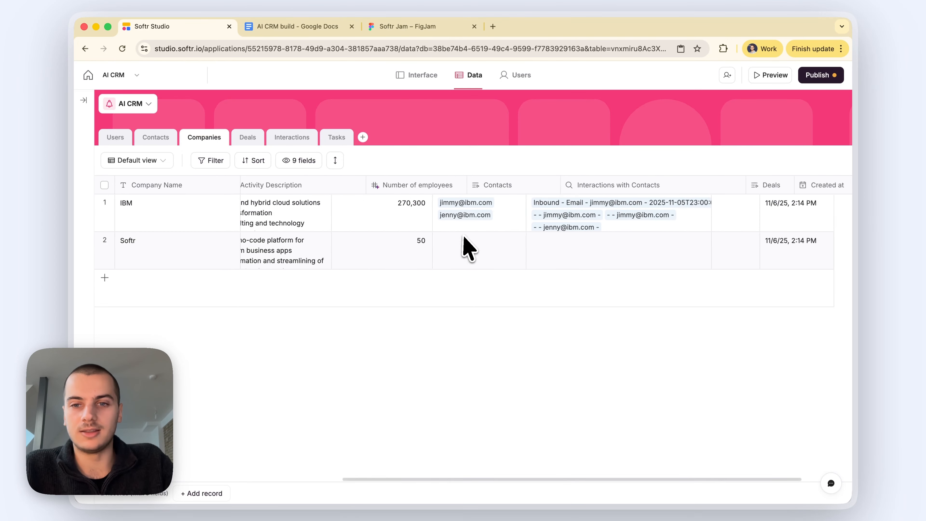
scroll(463, 244, right, 3)
scroll(350, 310, left, 3)
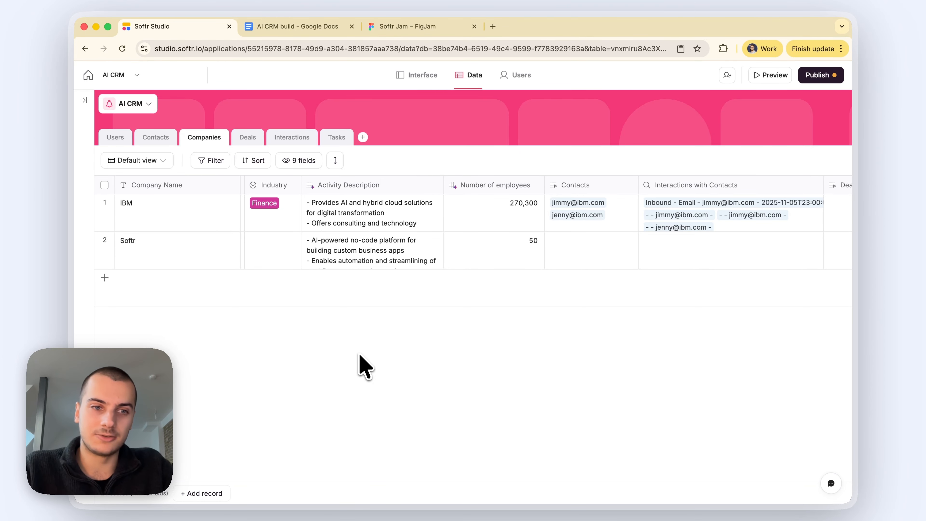
click(161, 135)
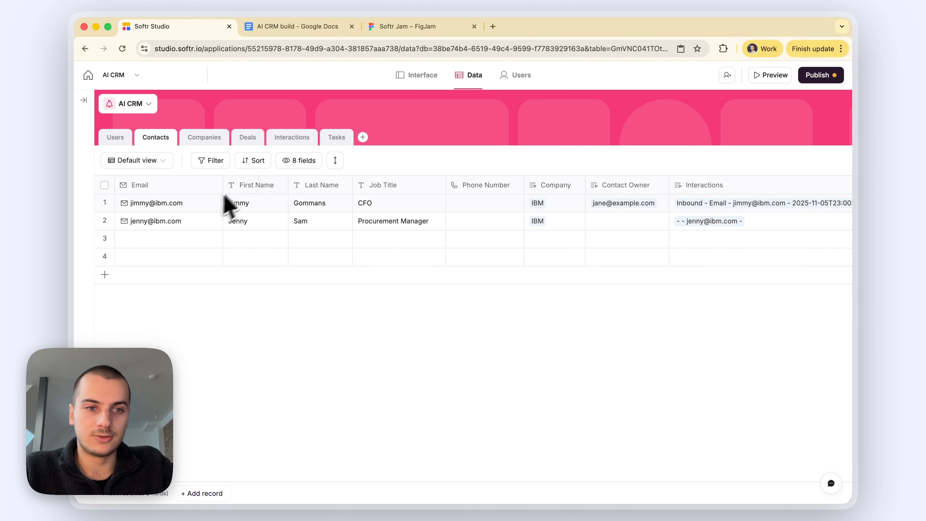
Step: Open the Deals table and scroll across its fields
click(245, 139)
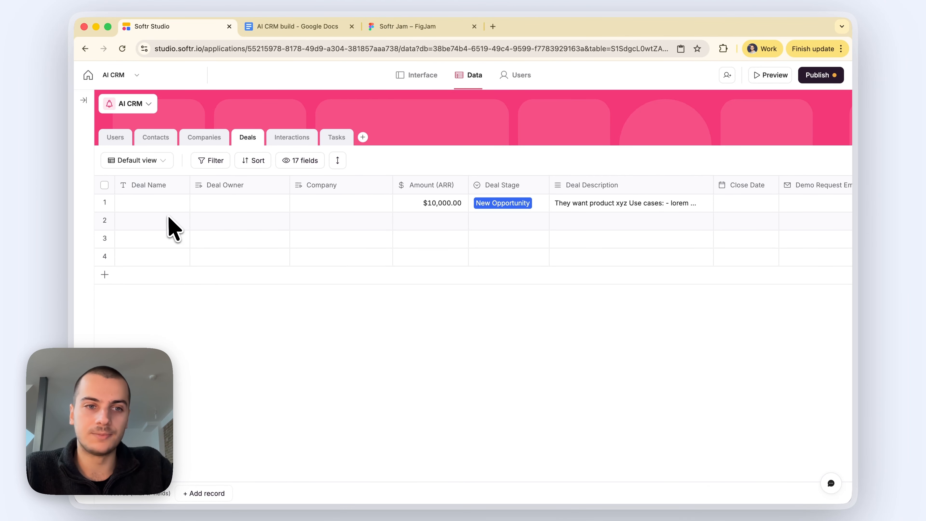
scroll(383, 207, right, 10)
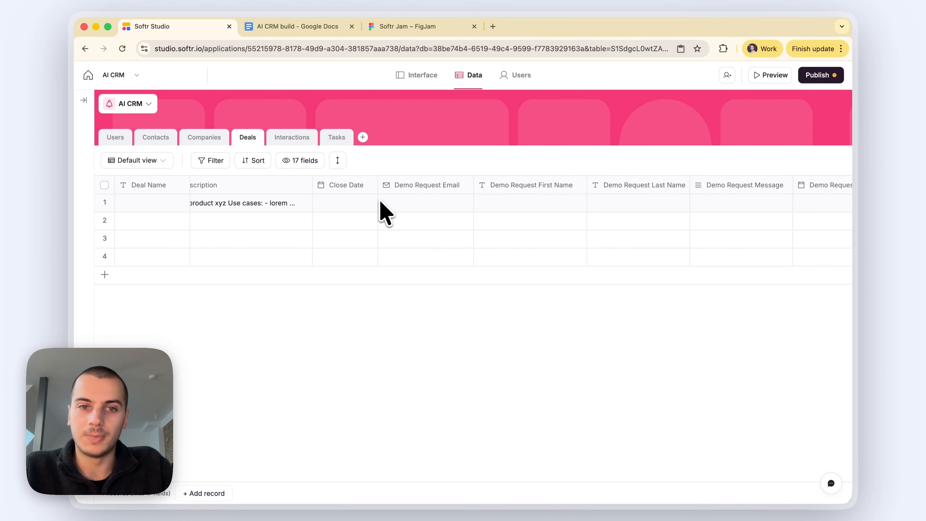
scroll(346, 244, right, 5)
scroll(347, 244, left, 15)
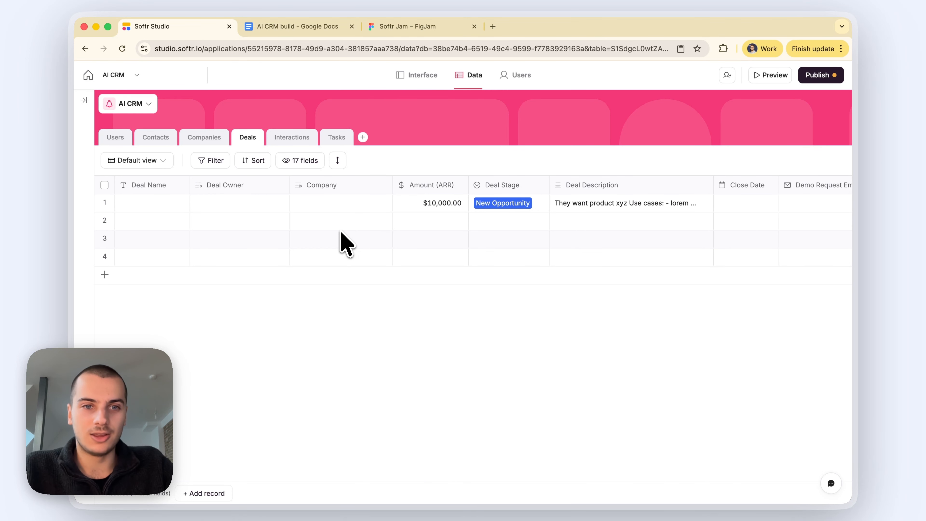
Step: Browse the Interactions, Contacts and Companies sample records, then reopen the Deals table
click(303, 148)
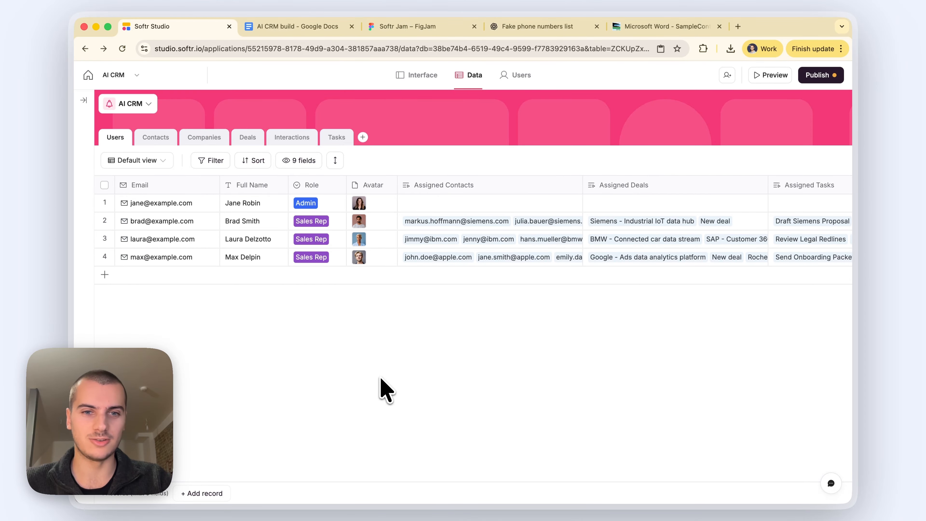
click(155, 138)
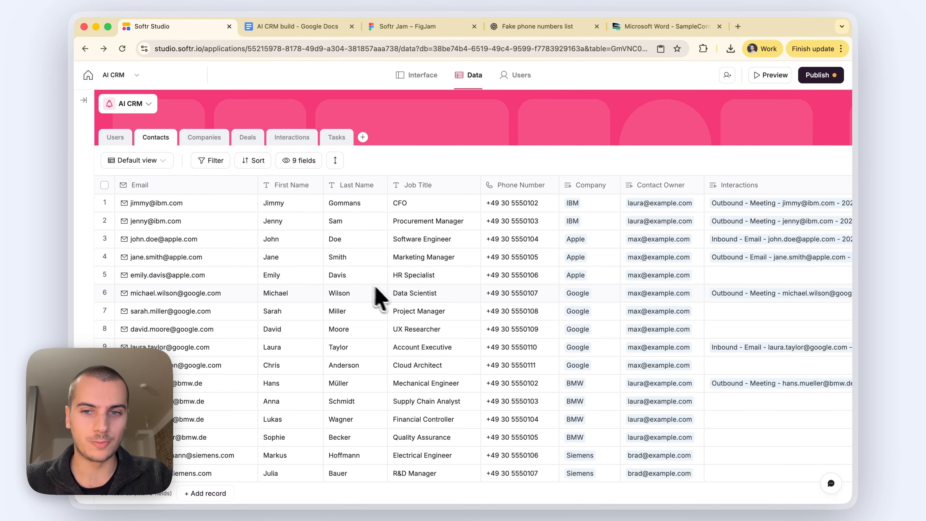
scroll(376, 298, down, 10)
click(208, 139)
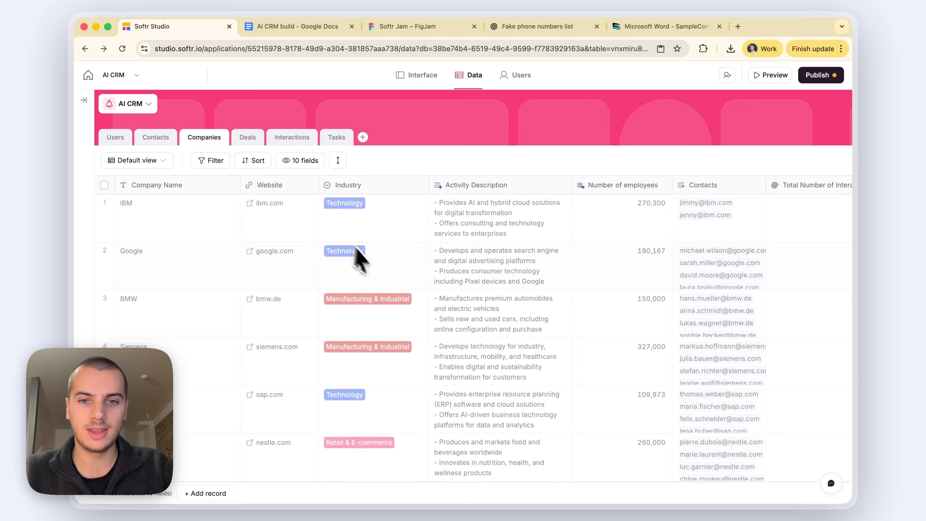
scroll(498, 331, right, 10)
click(261, 141)
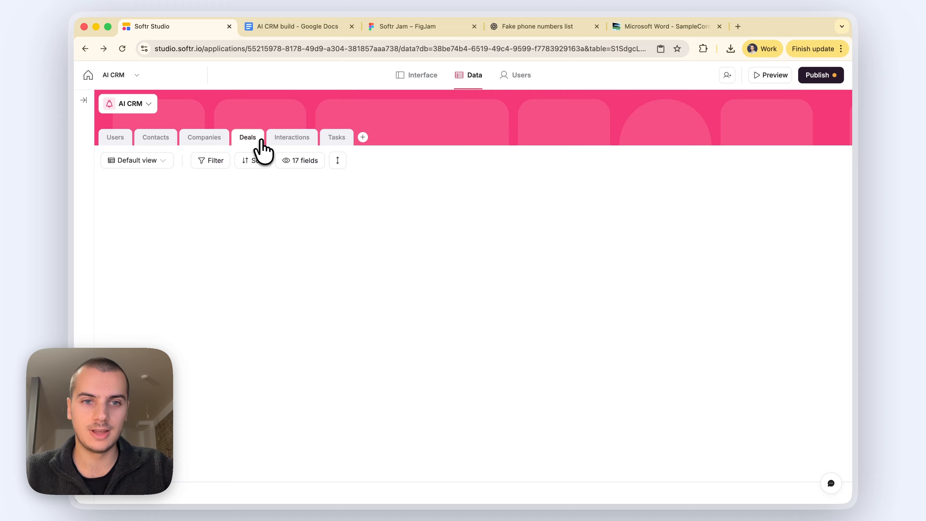